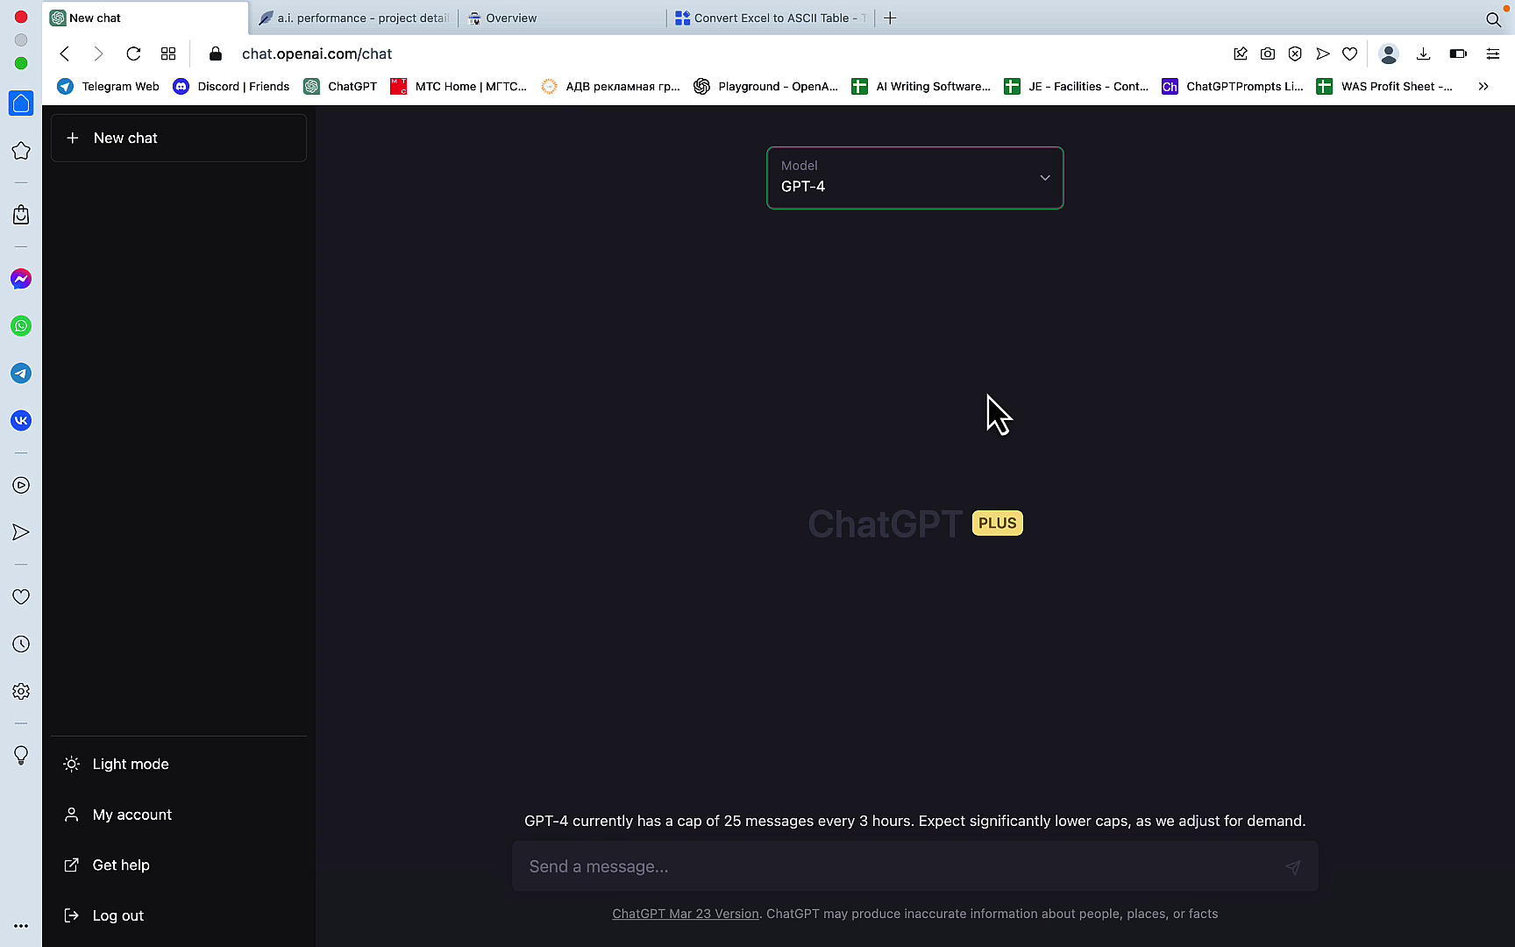
Switch to the NeuronWriter query list for the a.i. performance project
click(399, 22)
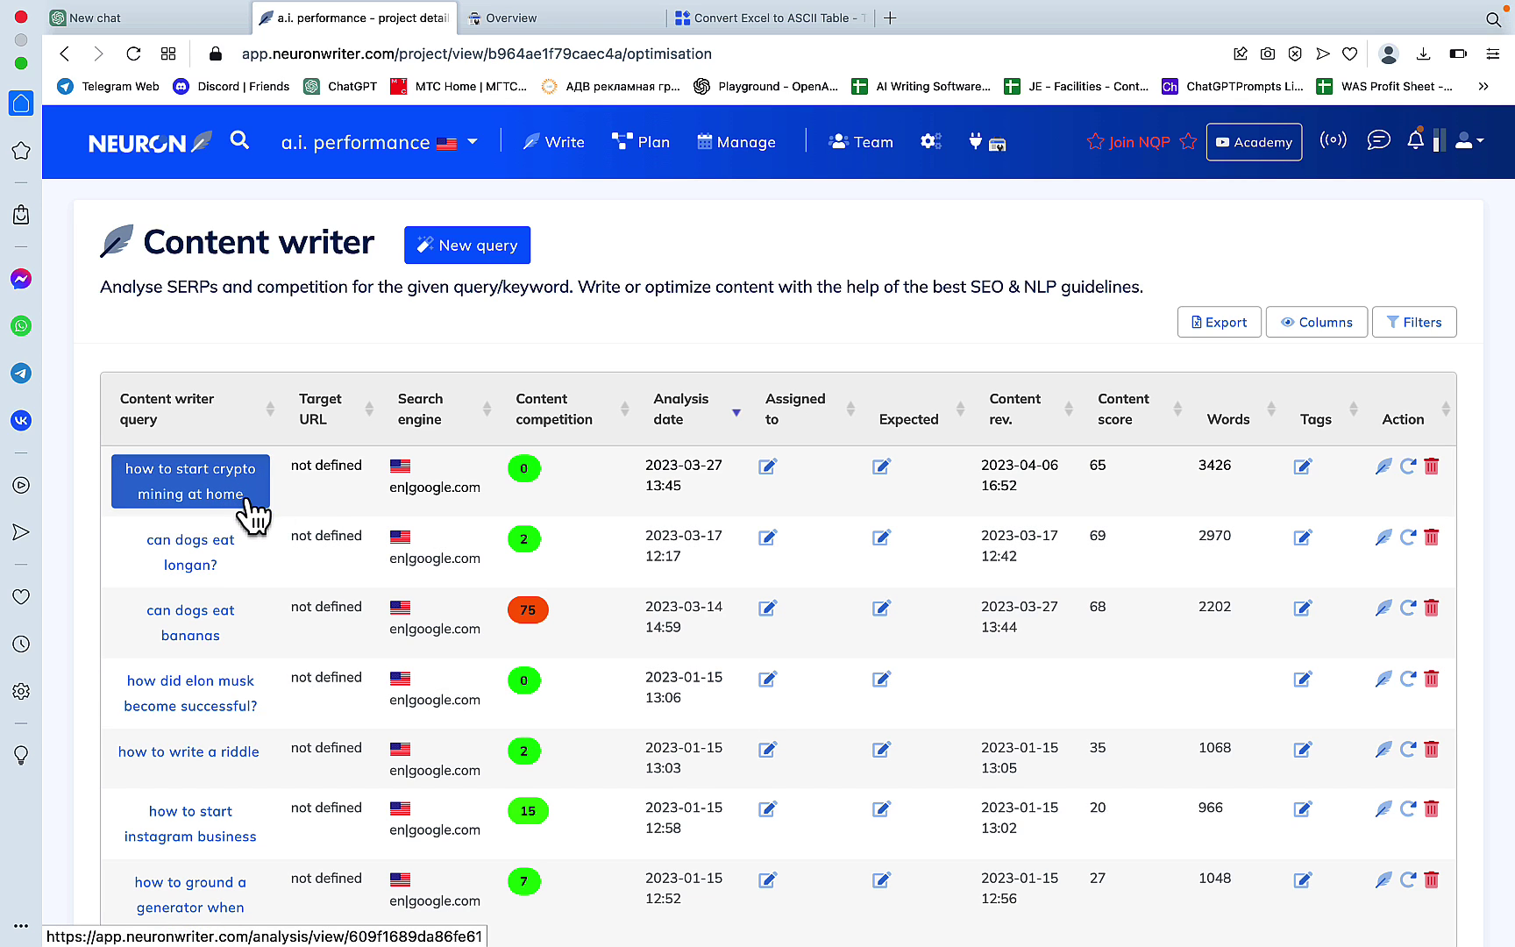
Open the 'how to start crypto mining at home' analysis and scroll to its Competitors - parameters table
click(254, 500)
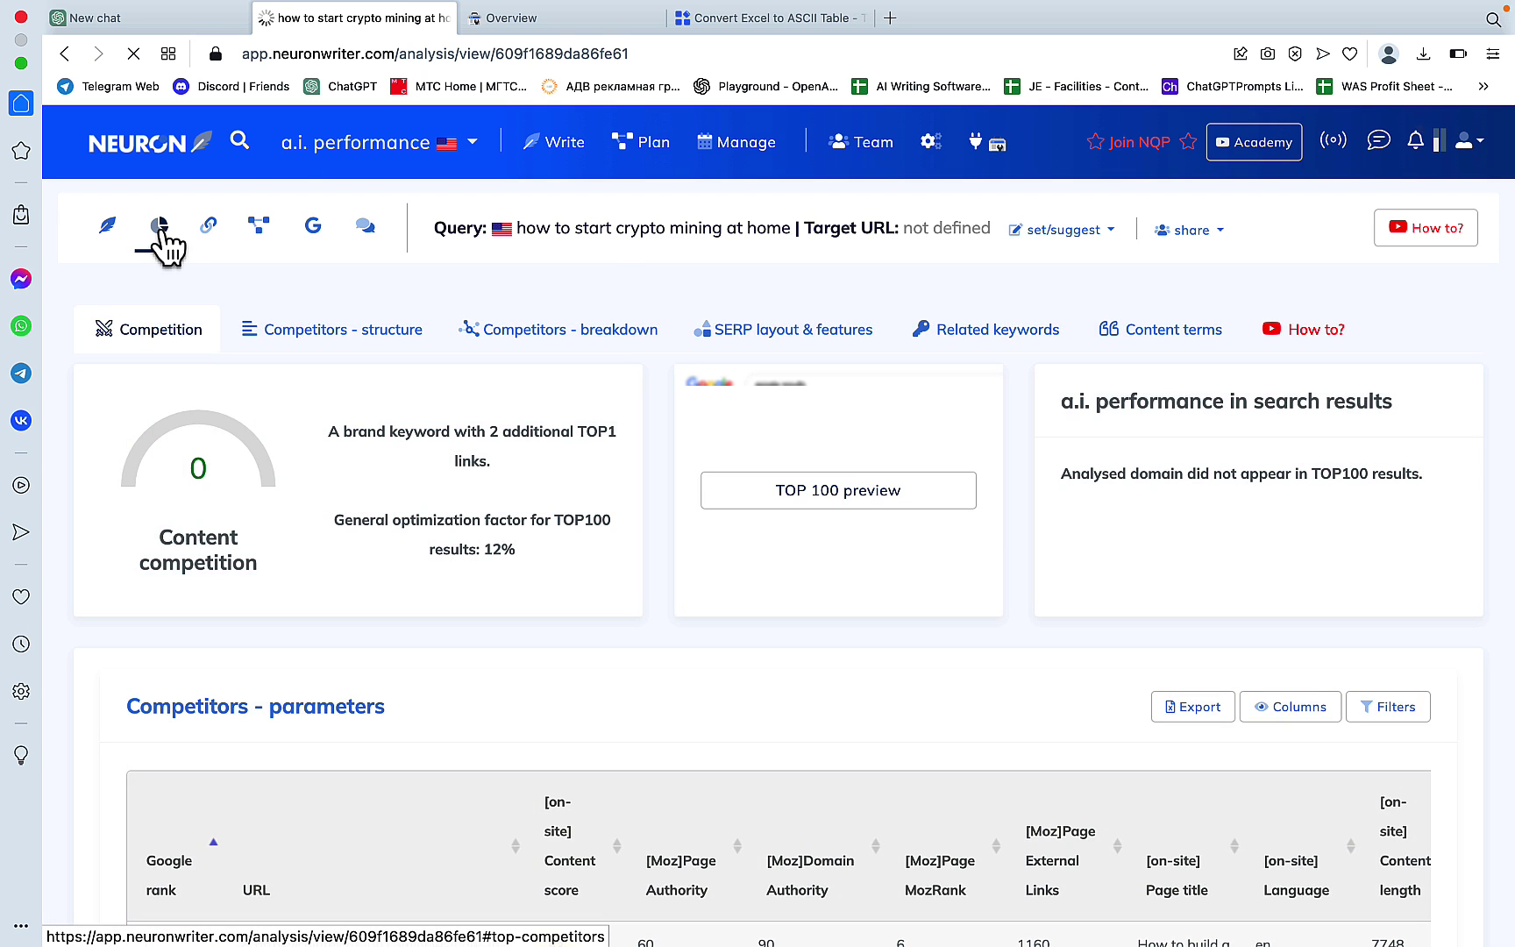
scroll(625, 486, down, 4)
scroll(698, 537, down, 2)
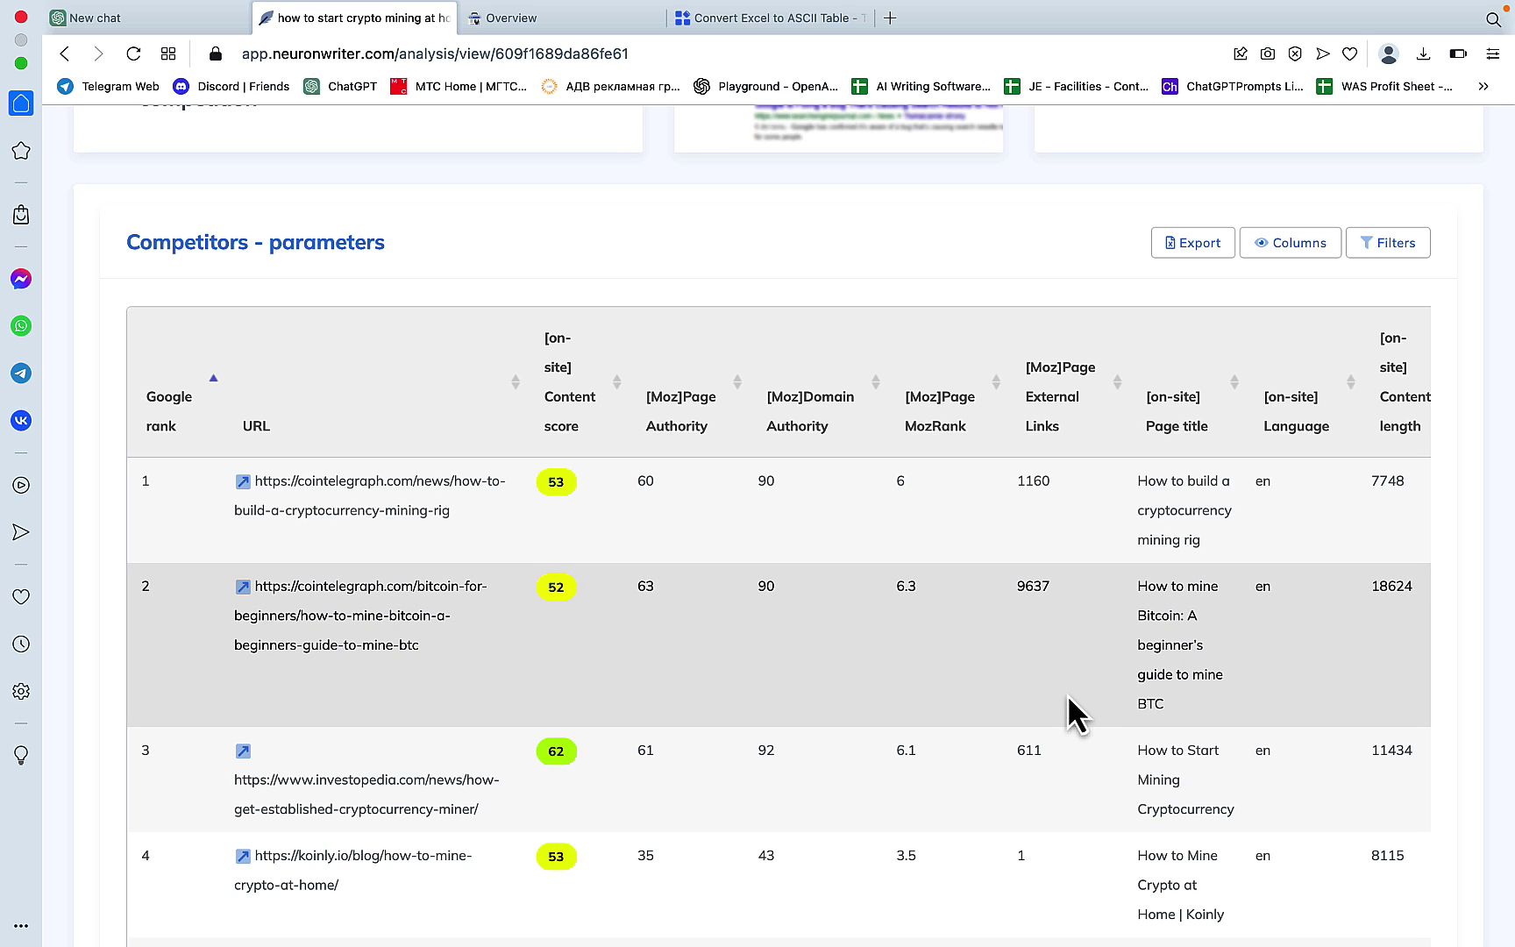
Export the Competitors - parameters table and clear rows 12–46 beyond the top ten results
click(1195, 245)
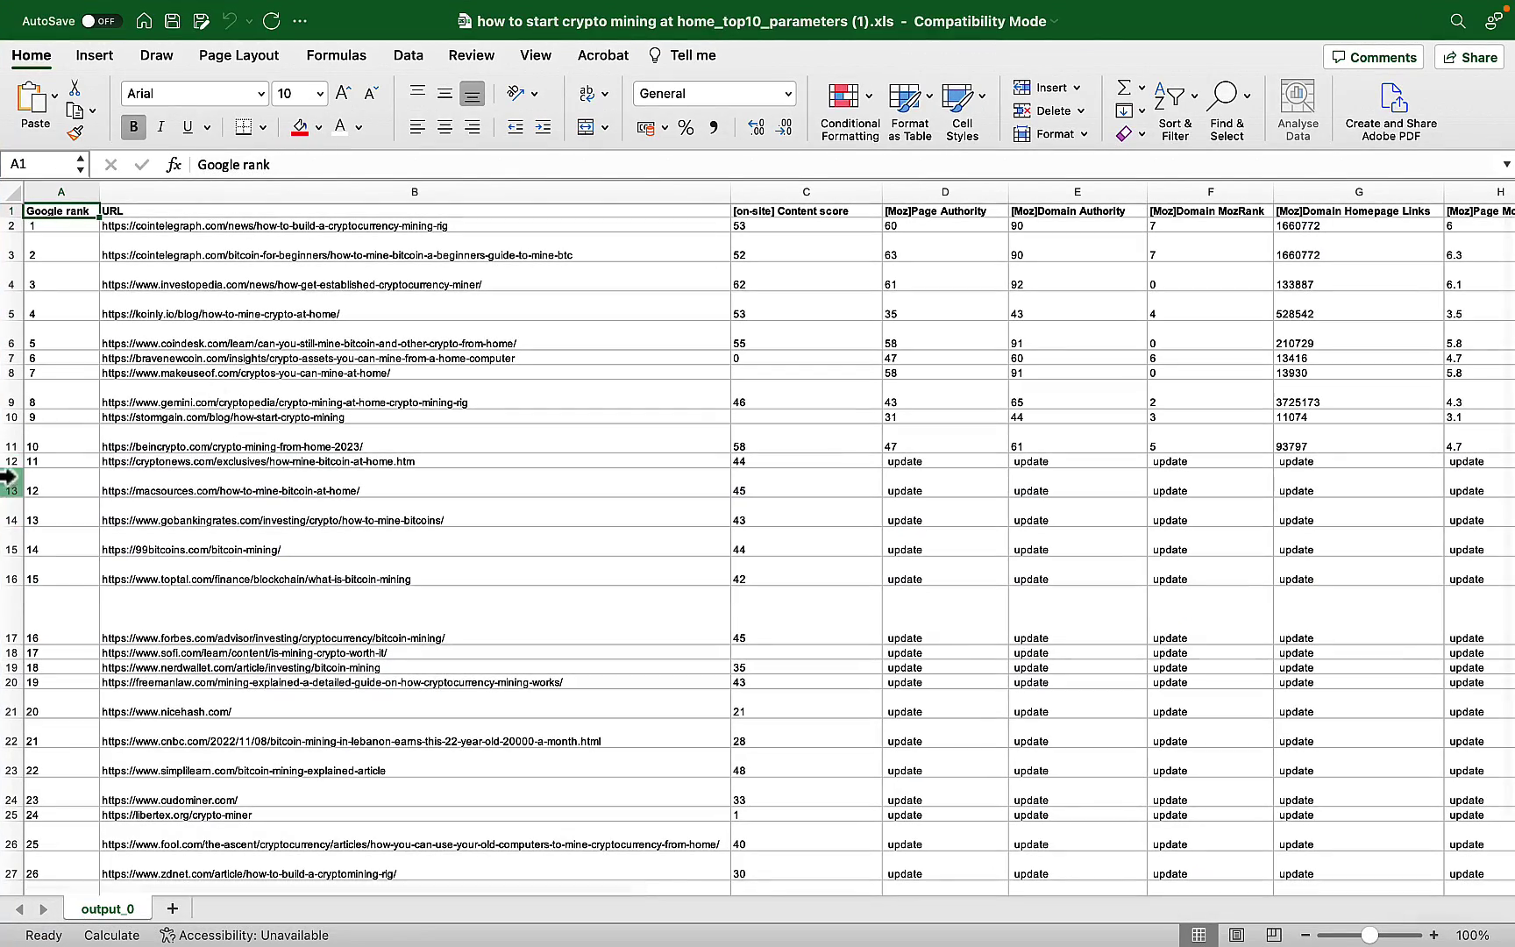
drag(12, 543, 12, 872)
key(Delete)
scroll(68, 202, up, 5)
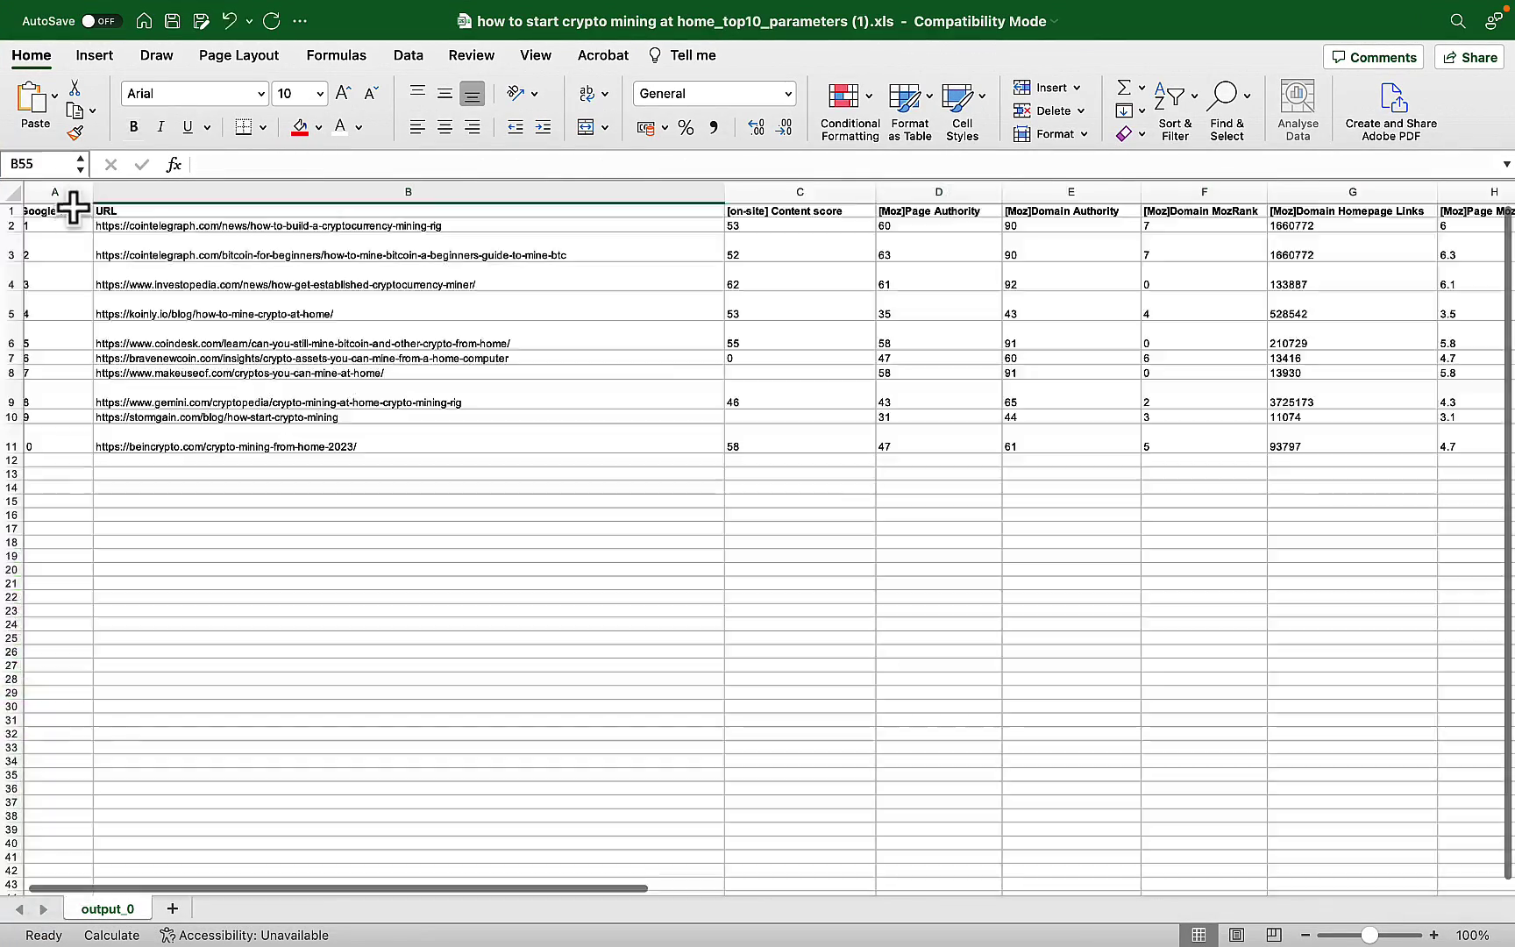
Narrow the Google rank column and adjust neighbouring column widths
click(61, 191)
drag(100, 187, 64, 187)
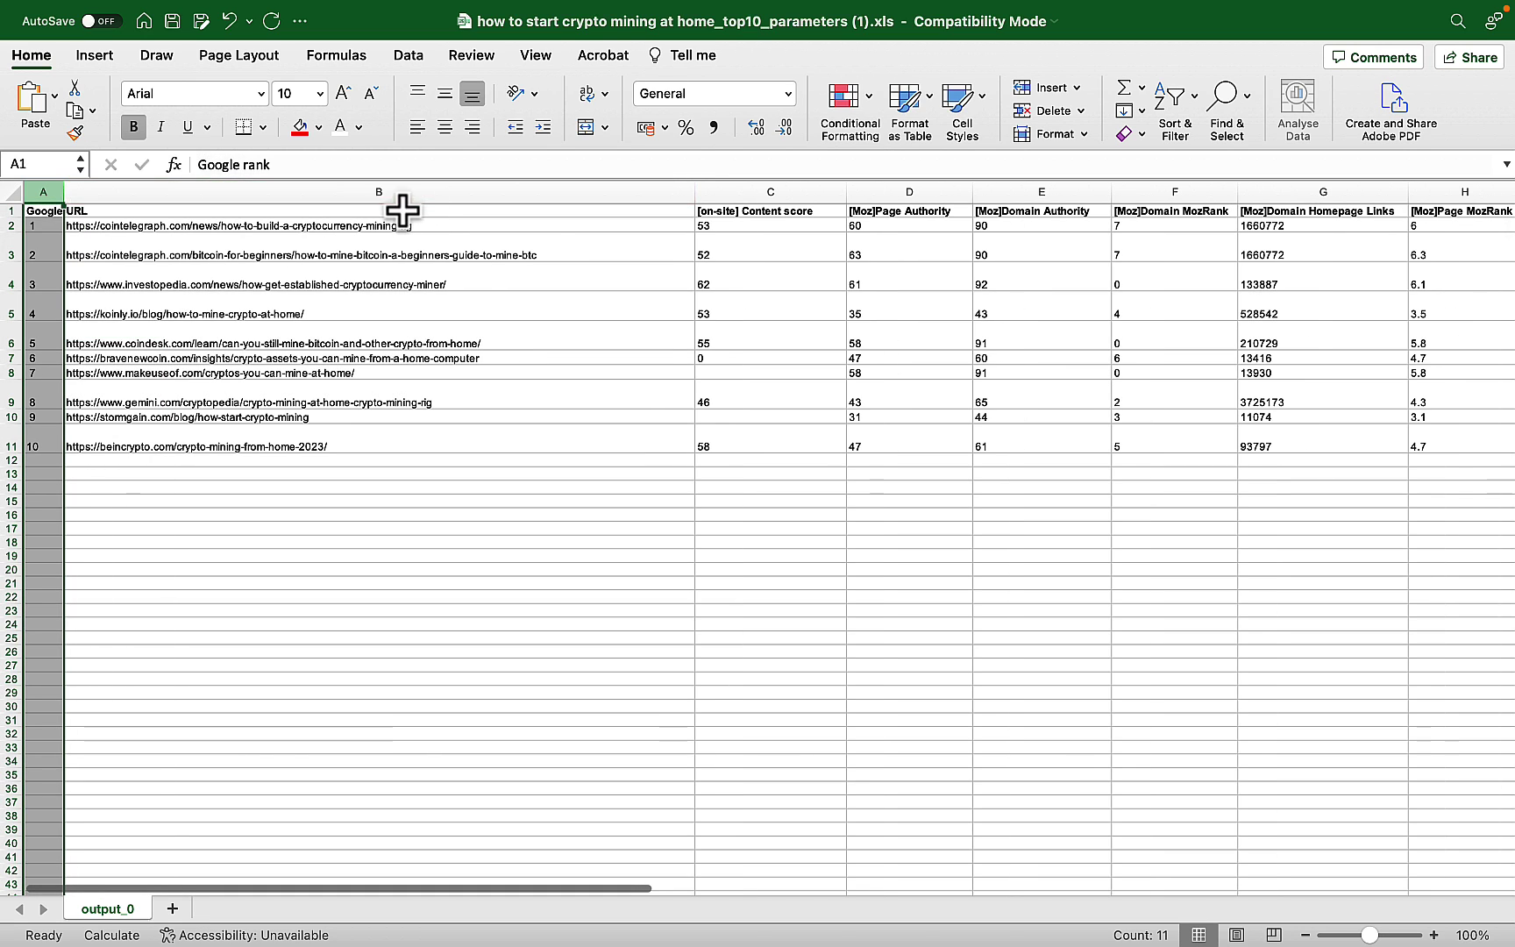
click(698, 186)
drag(699, 195, 530, 186)
scroll(886, 294, right, 2)
click(826, 191)
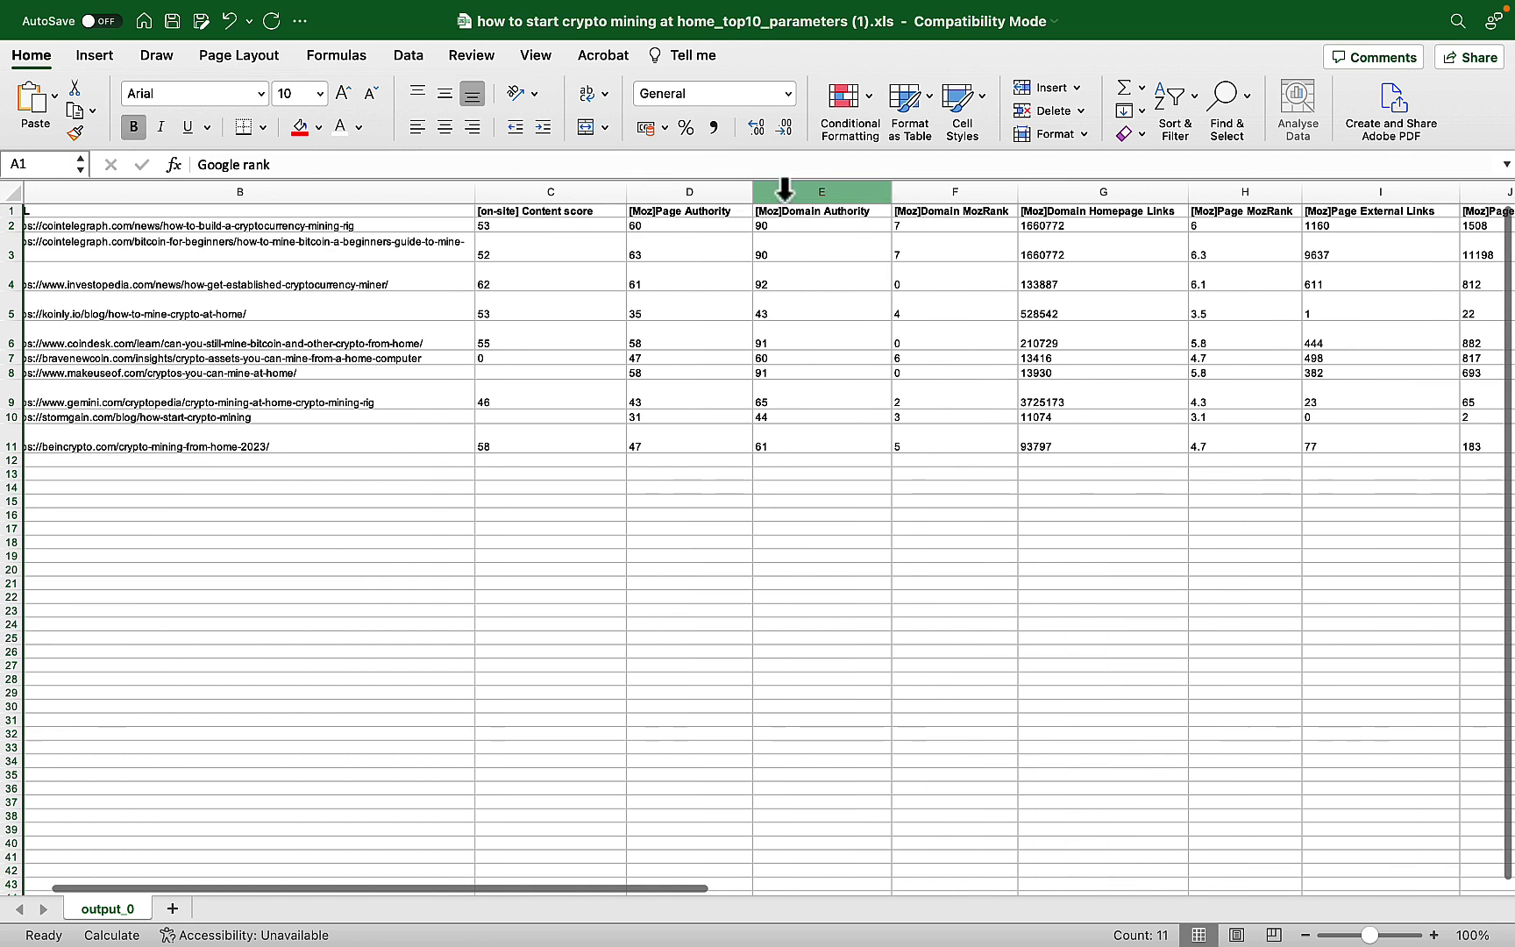
Delete the Page Authority and Page External Links columns
right_click(698, 193)
key(Escape)
right_click(696, 193)
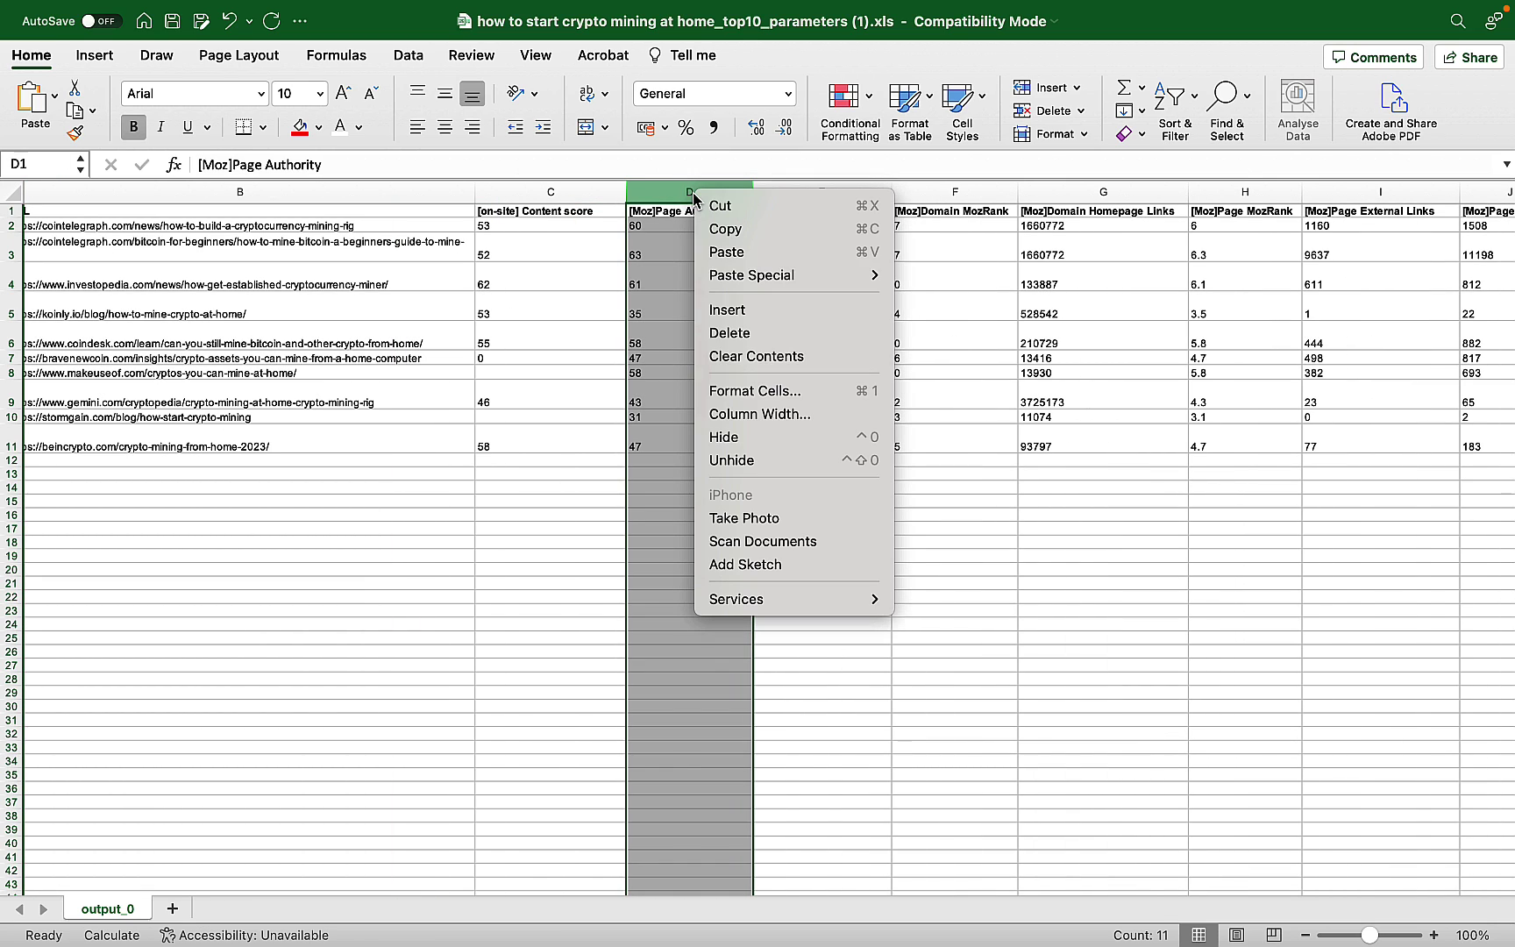
click(724, 334)
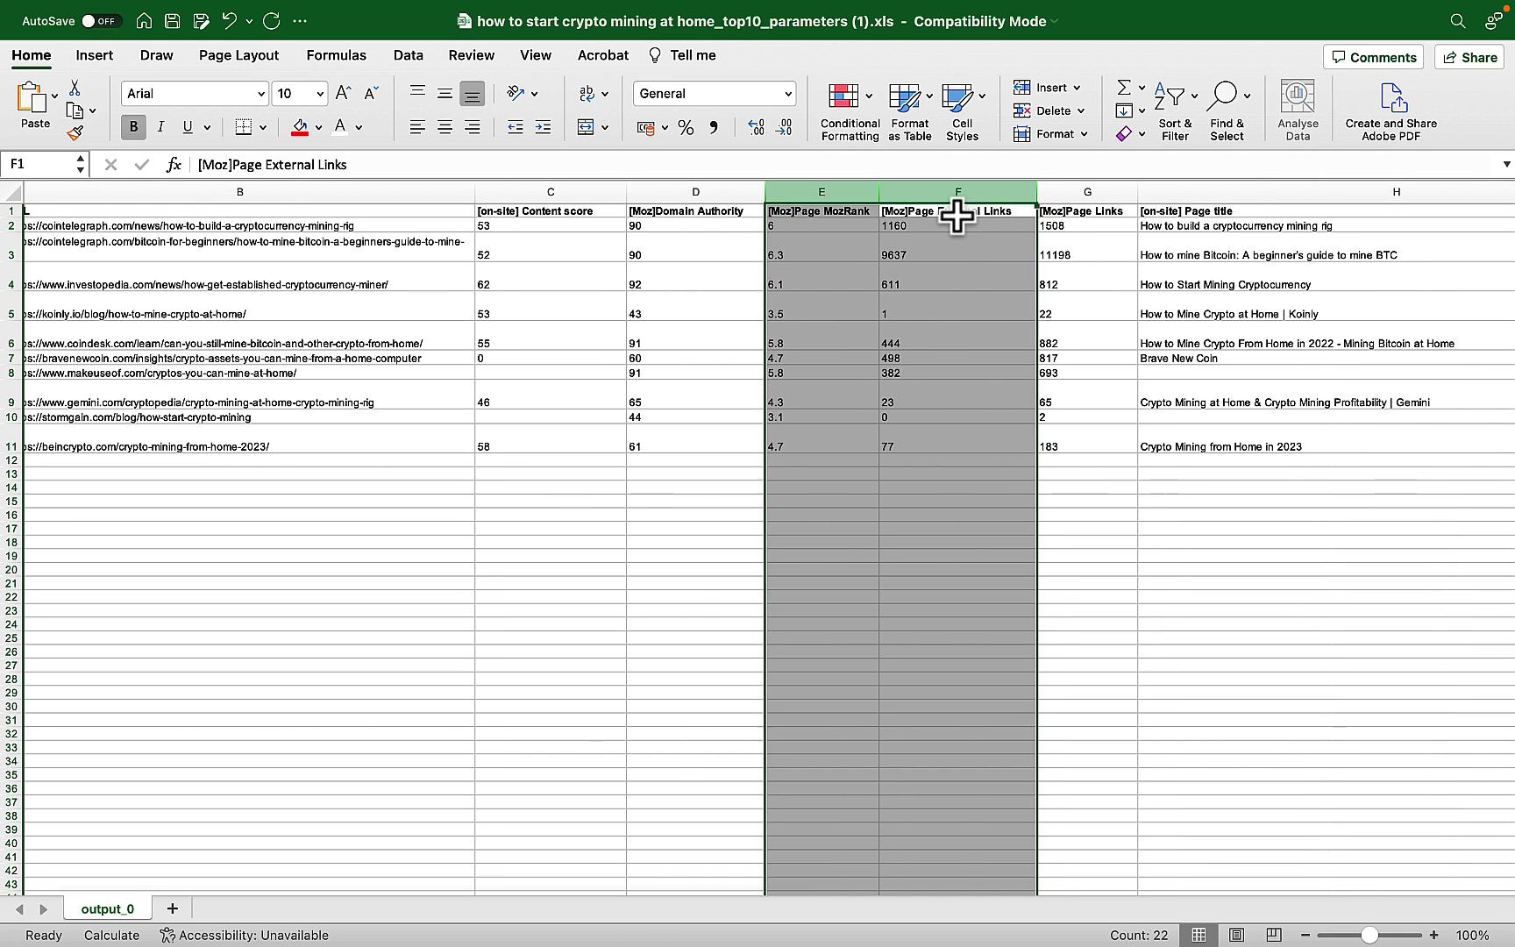
click(958, 213)
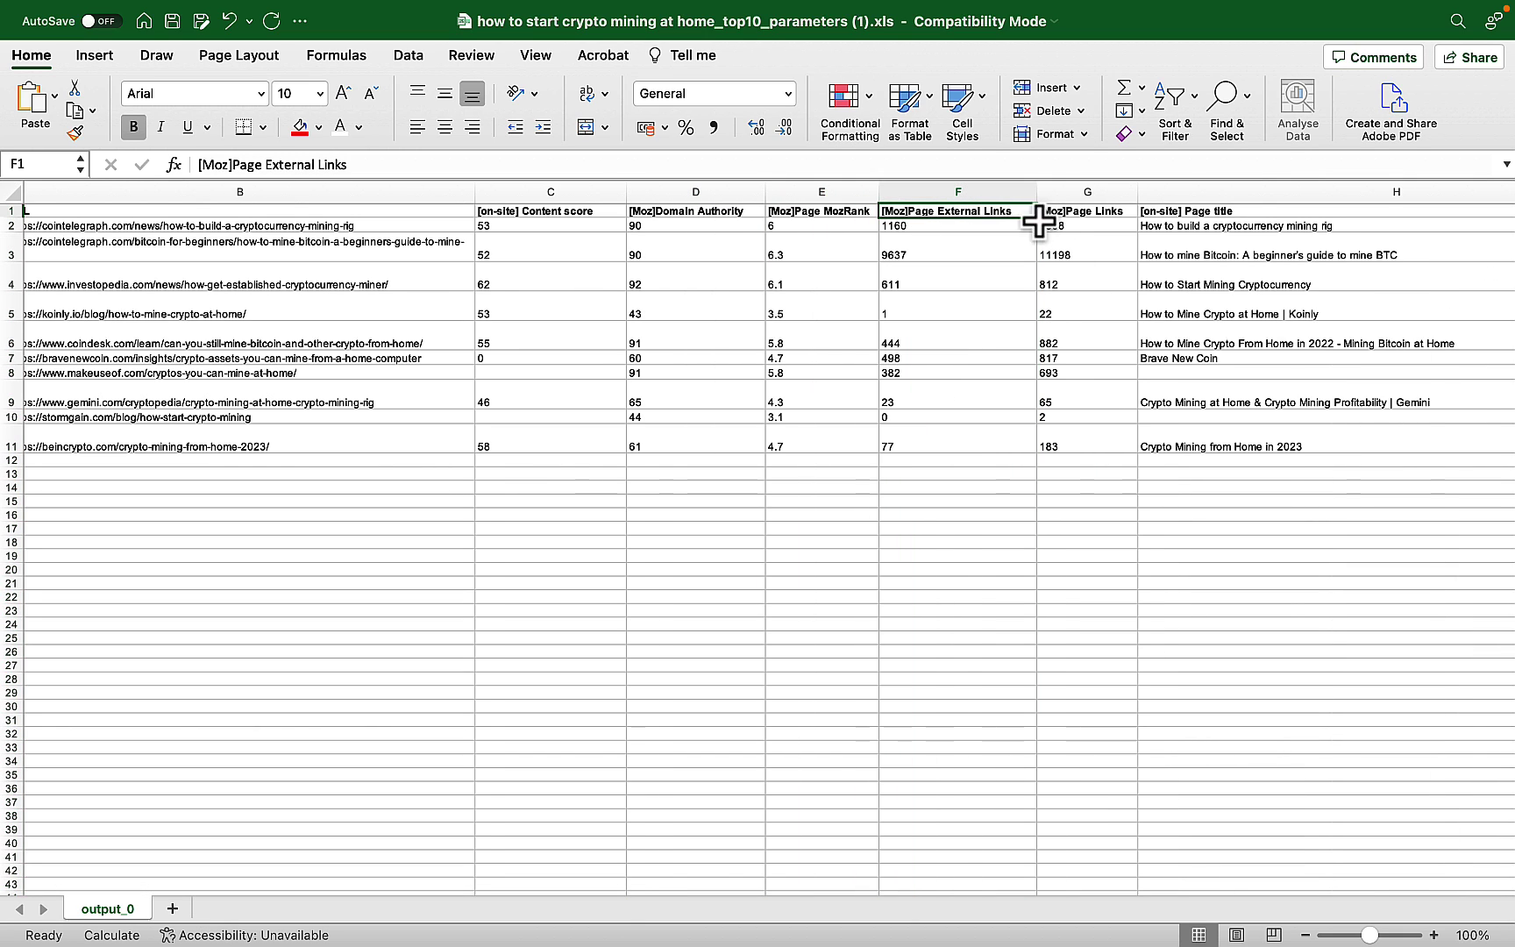
click(1117, 211)
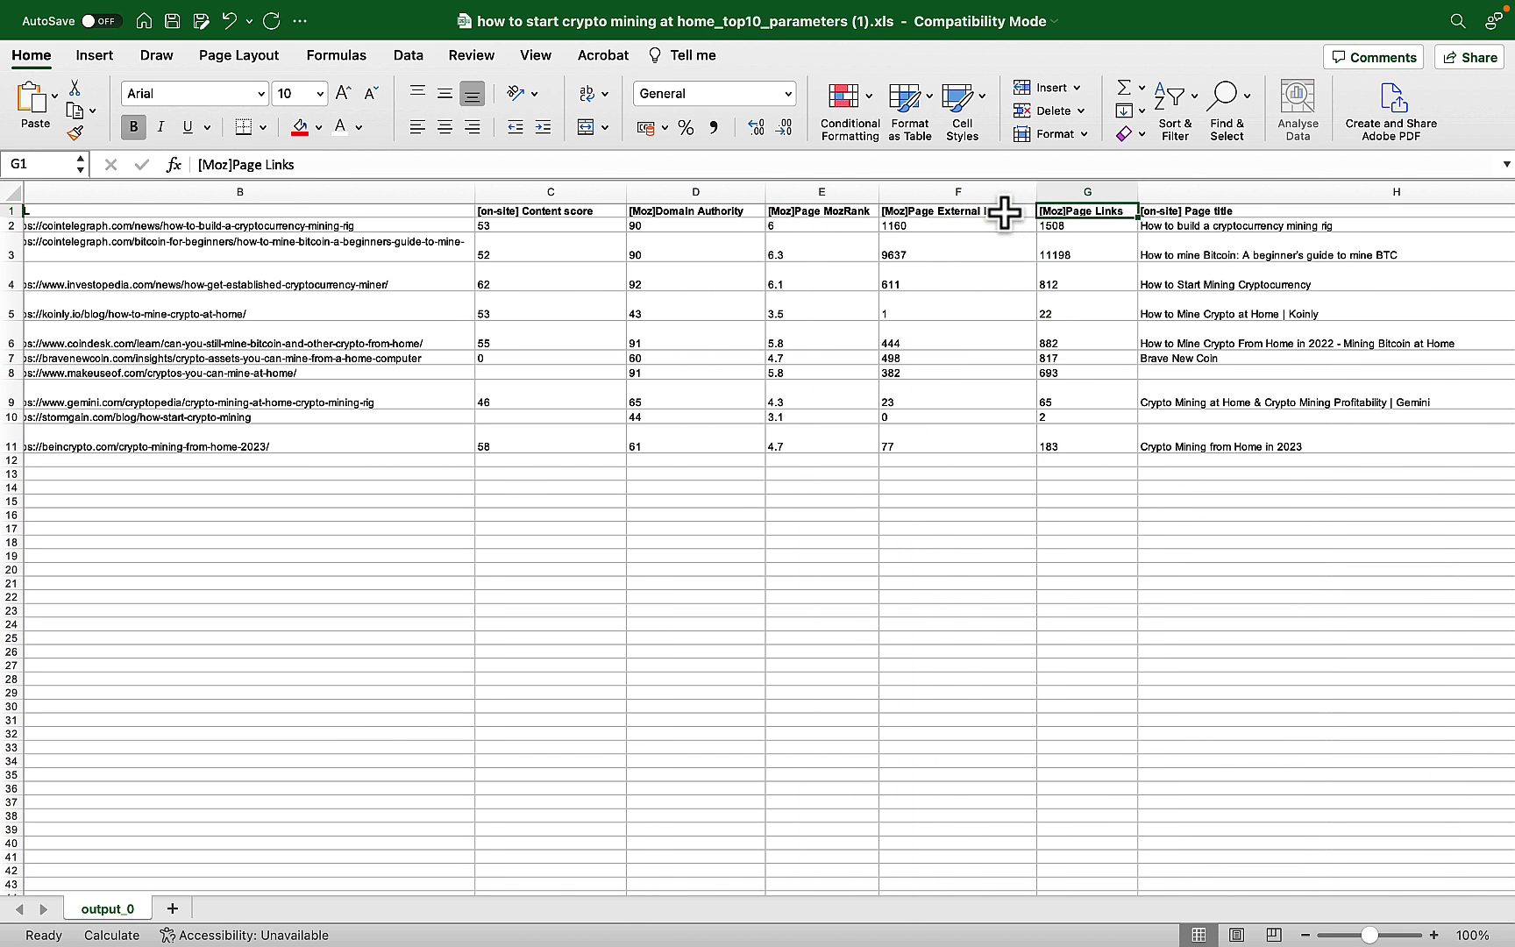
click(961, 192)
right_click(958, 192)
click(993, 328)
Delete the Language, Description and Content readability columns
right_click(1039, 192)
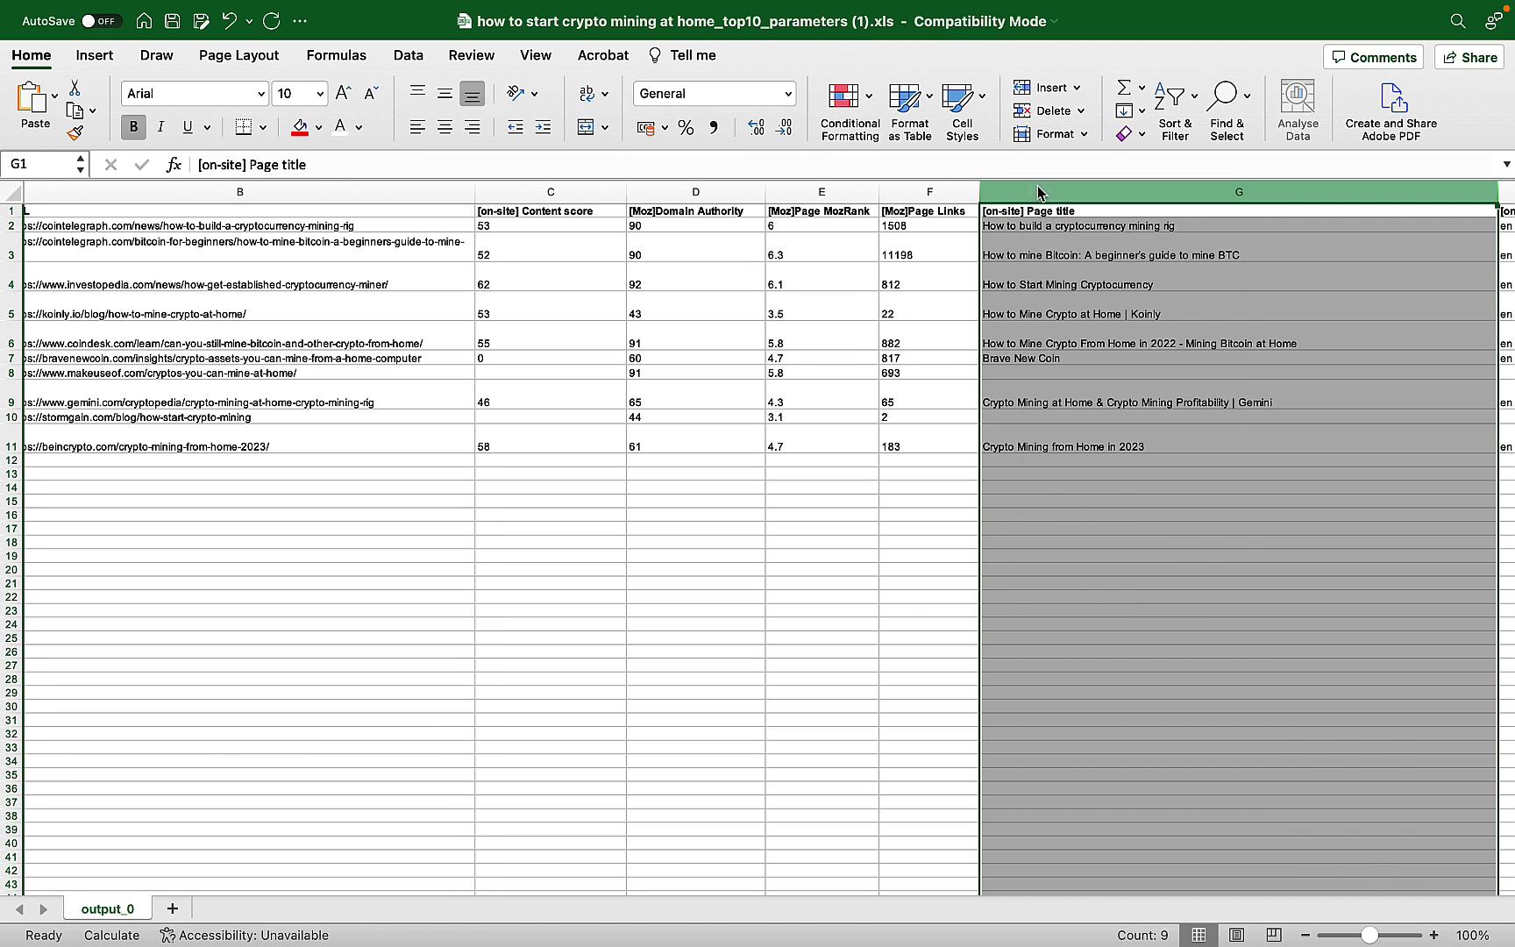
click(975, 276)
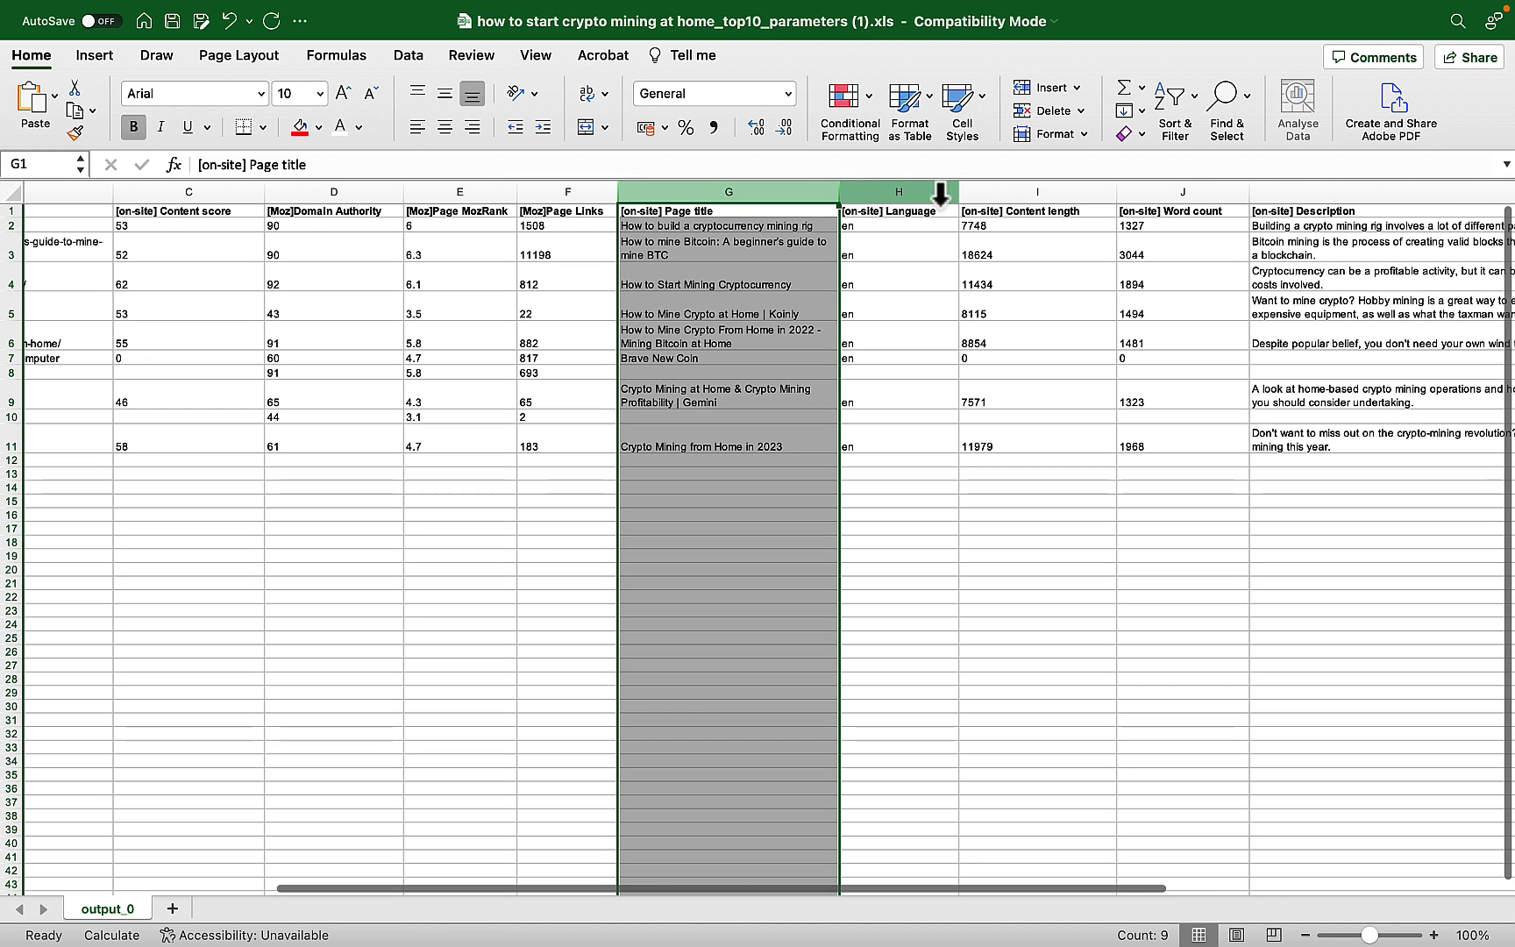
click(940, 191)
right_click(940, 191)
click(978, 335)
right_click(1187, 195)
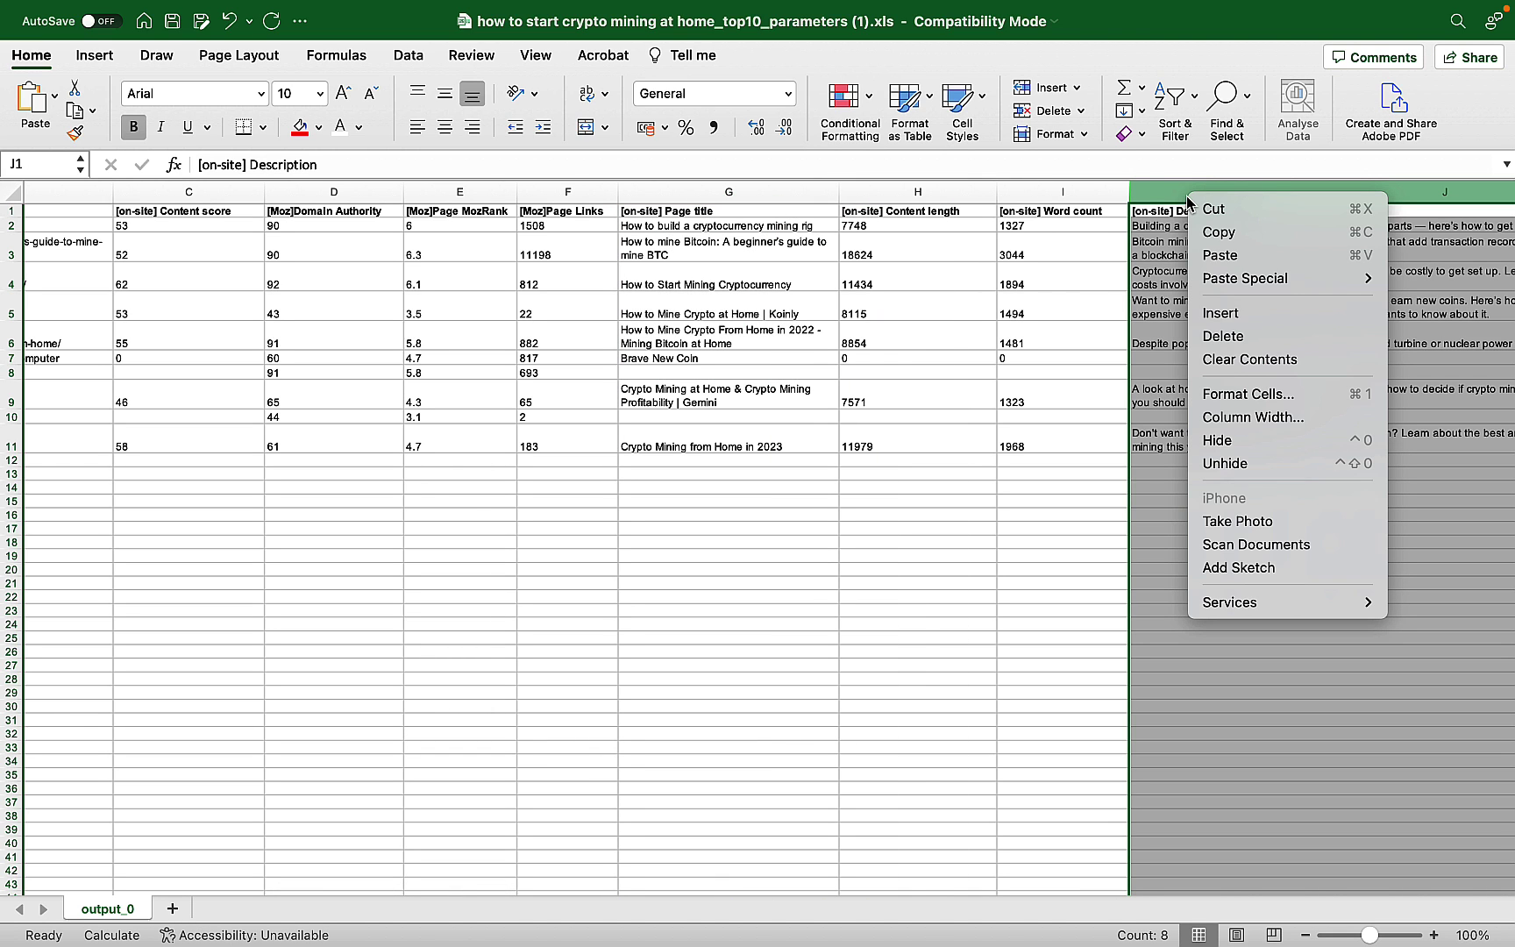
click(1219, 342)
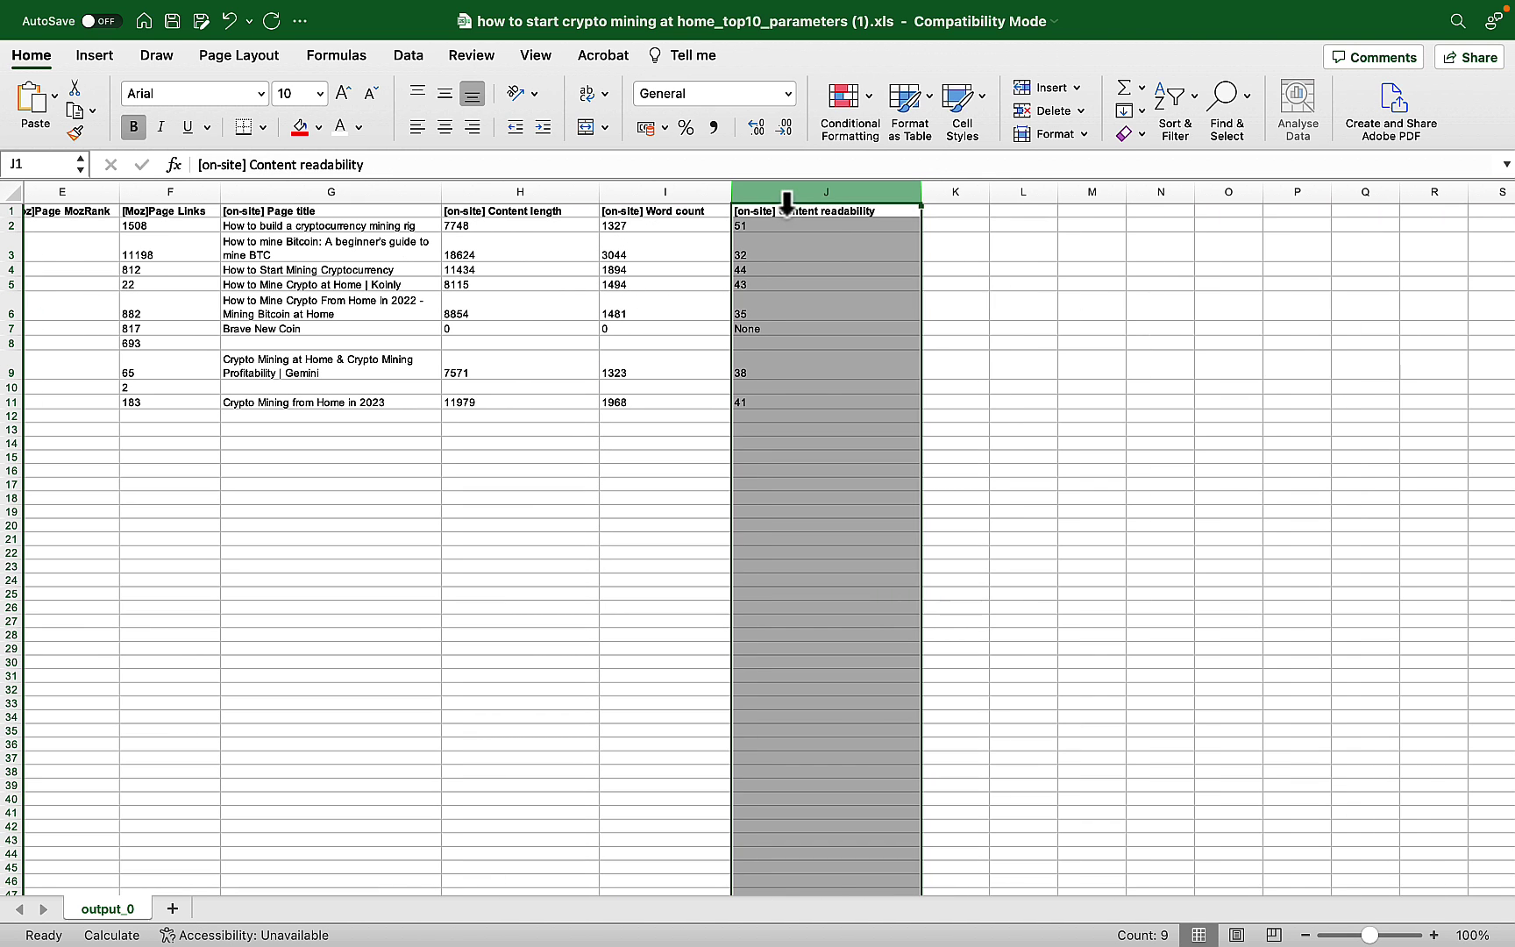
right_click(789, 204)
click(818, 340)
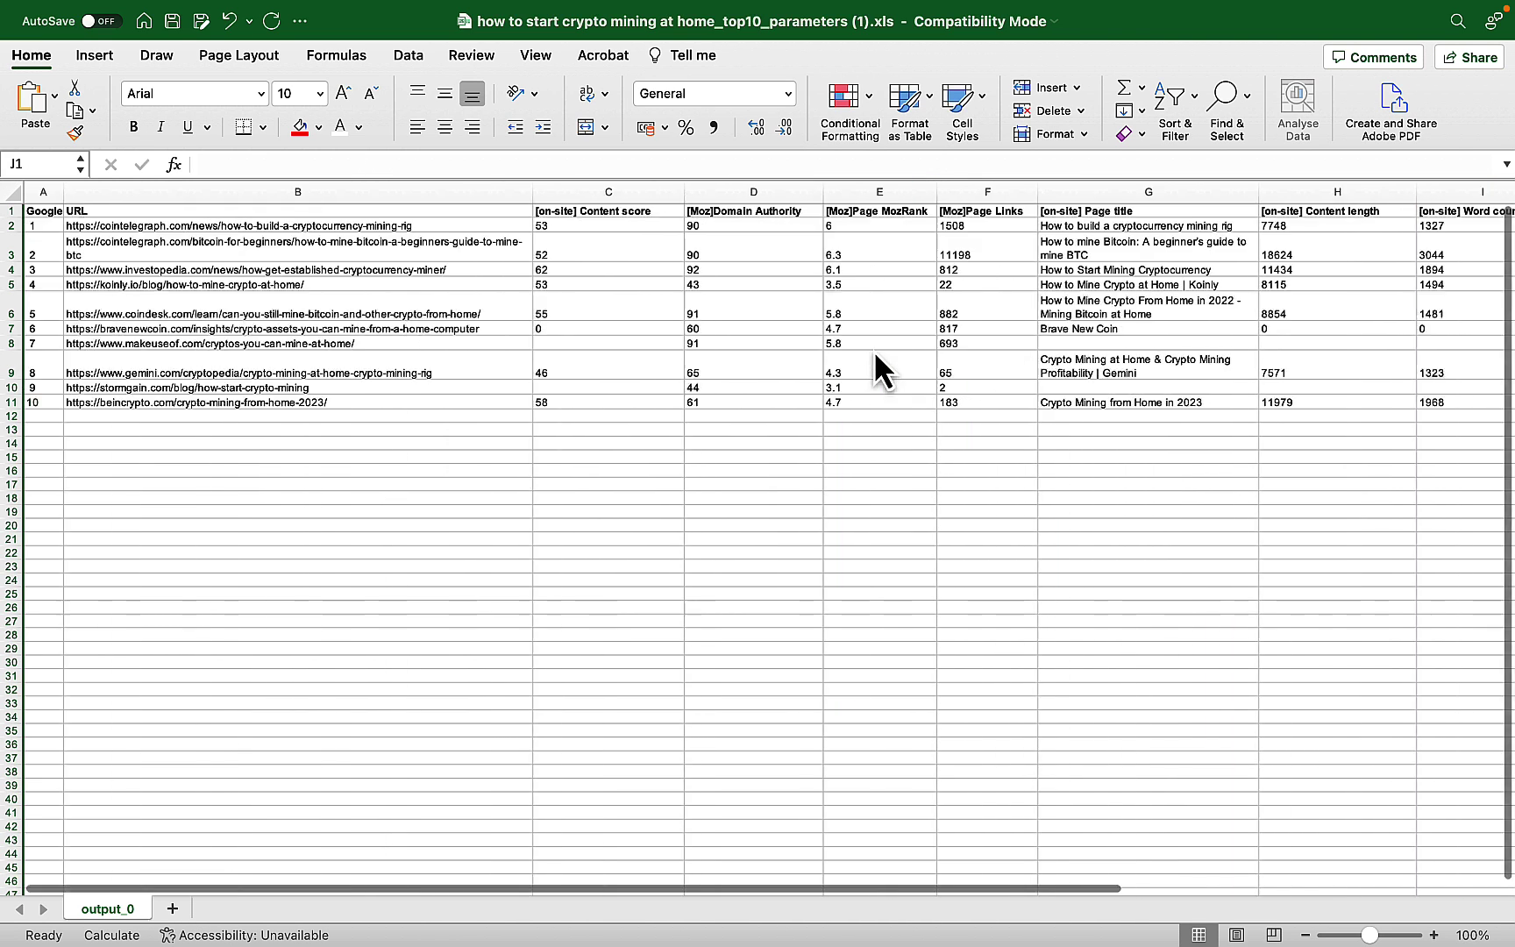
scroll(672, 321, left, 1)
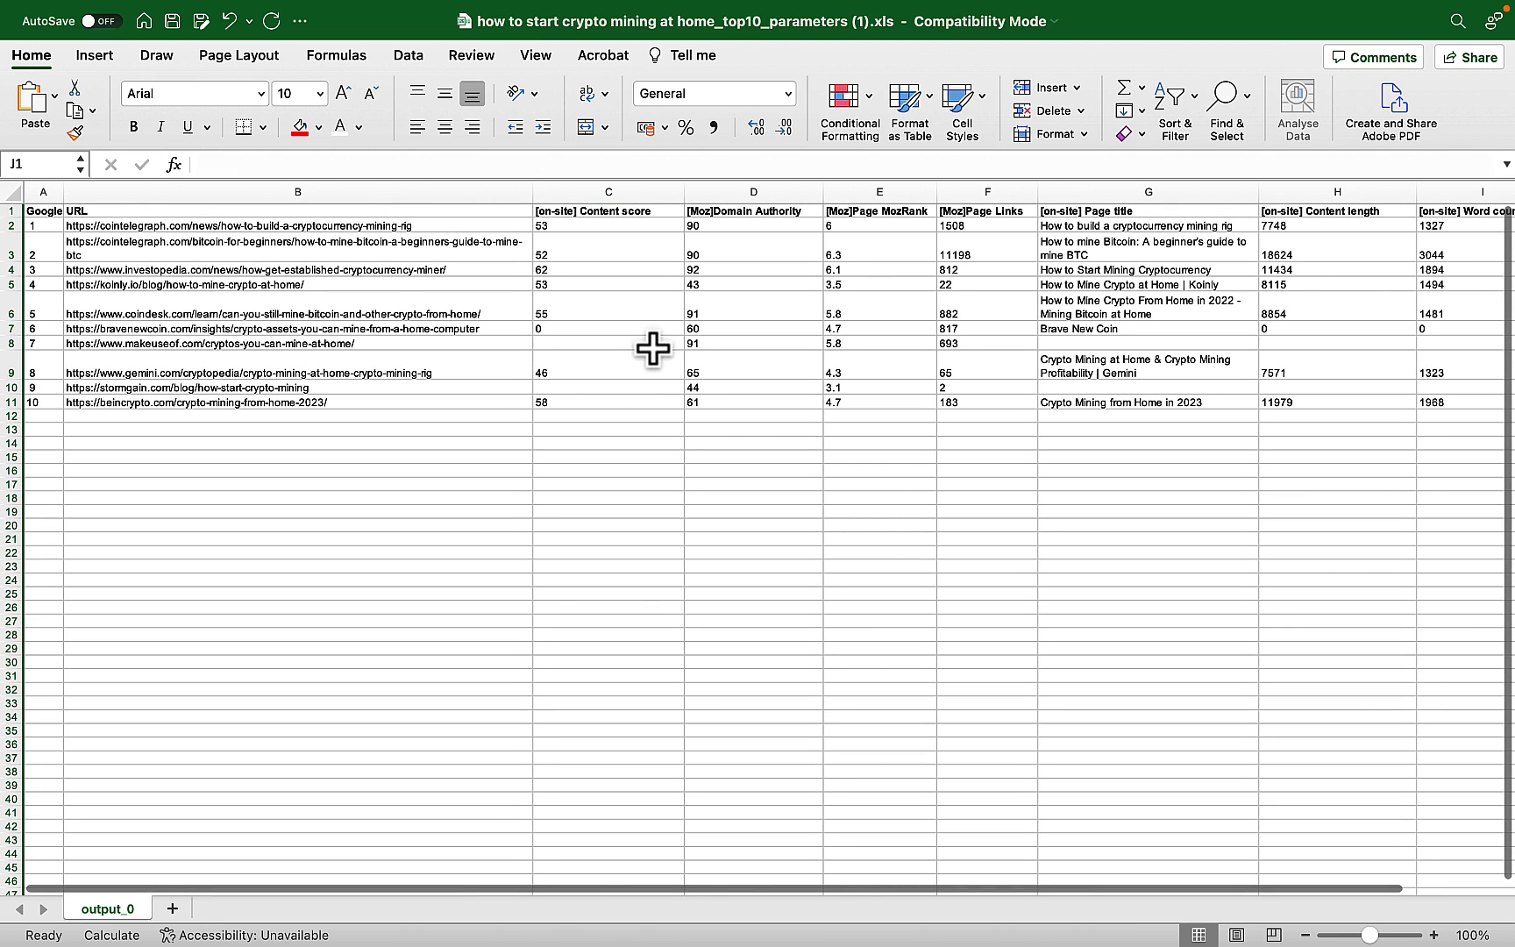
Narrow the URL through Word count columns, then copy the table A1:I11
click(501, 198)
drag(533, 191, 460, 187)
drag(611, 191, 558, 189)
drag(697, 191, 640, 192)
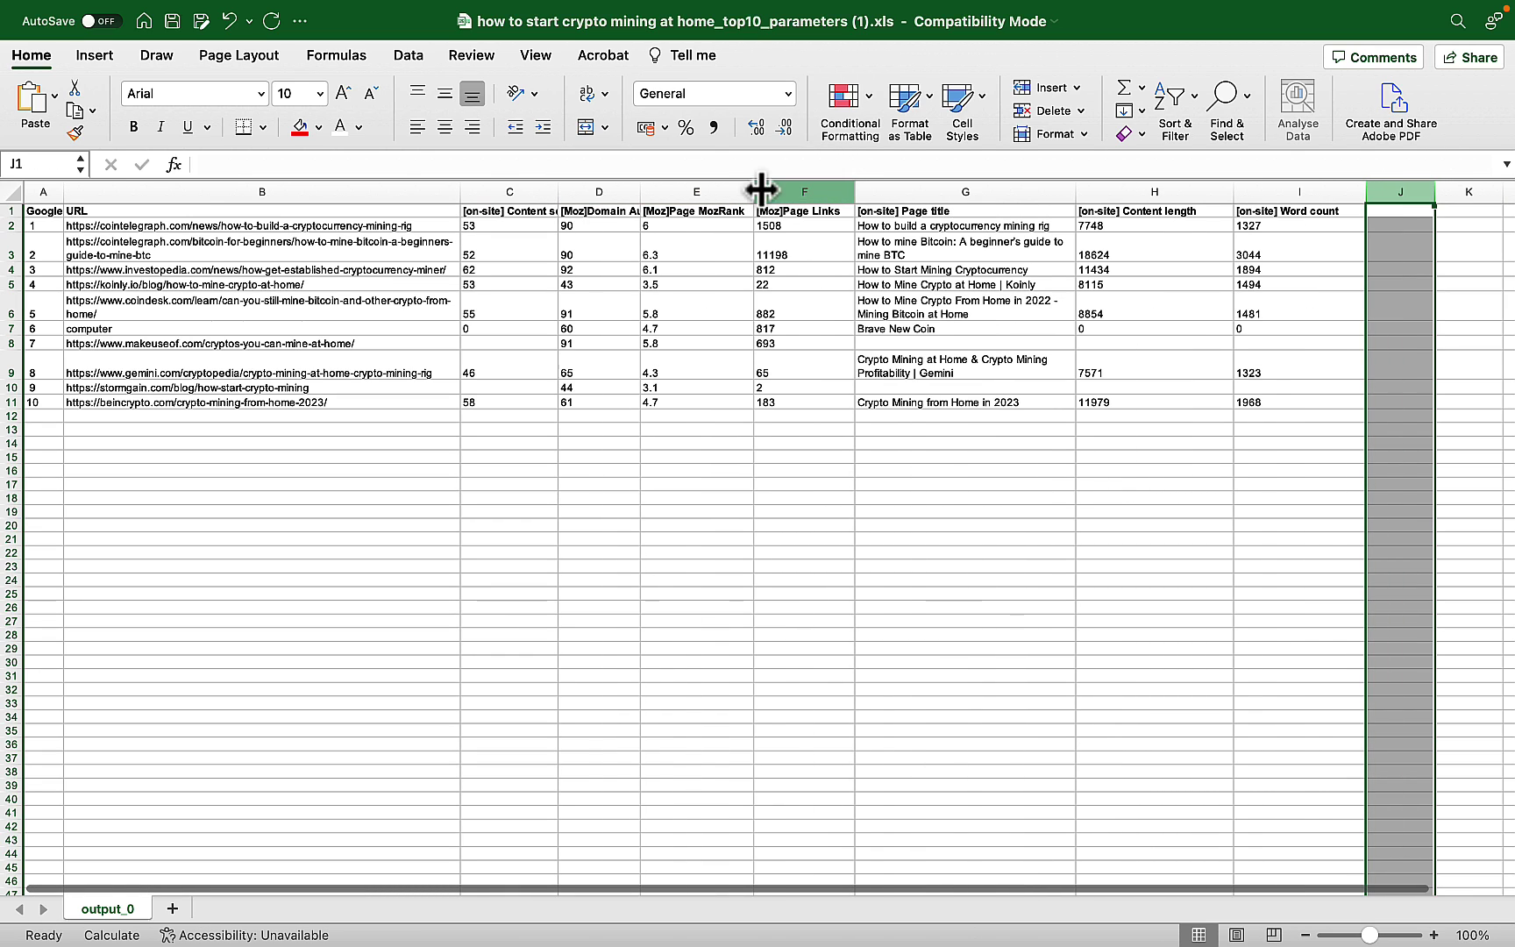
drag(758, 191, 716, 189)
drag(818, 191, 783, 190)
drag(1005, 191, 977, 189)
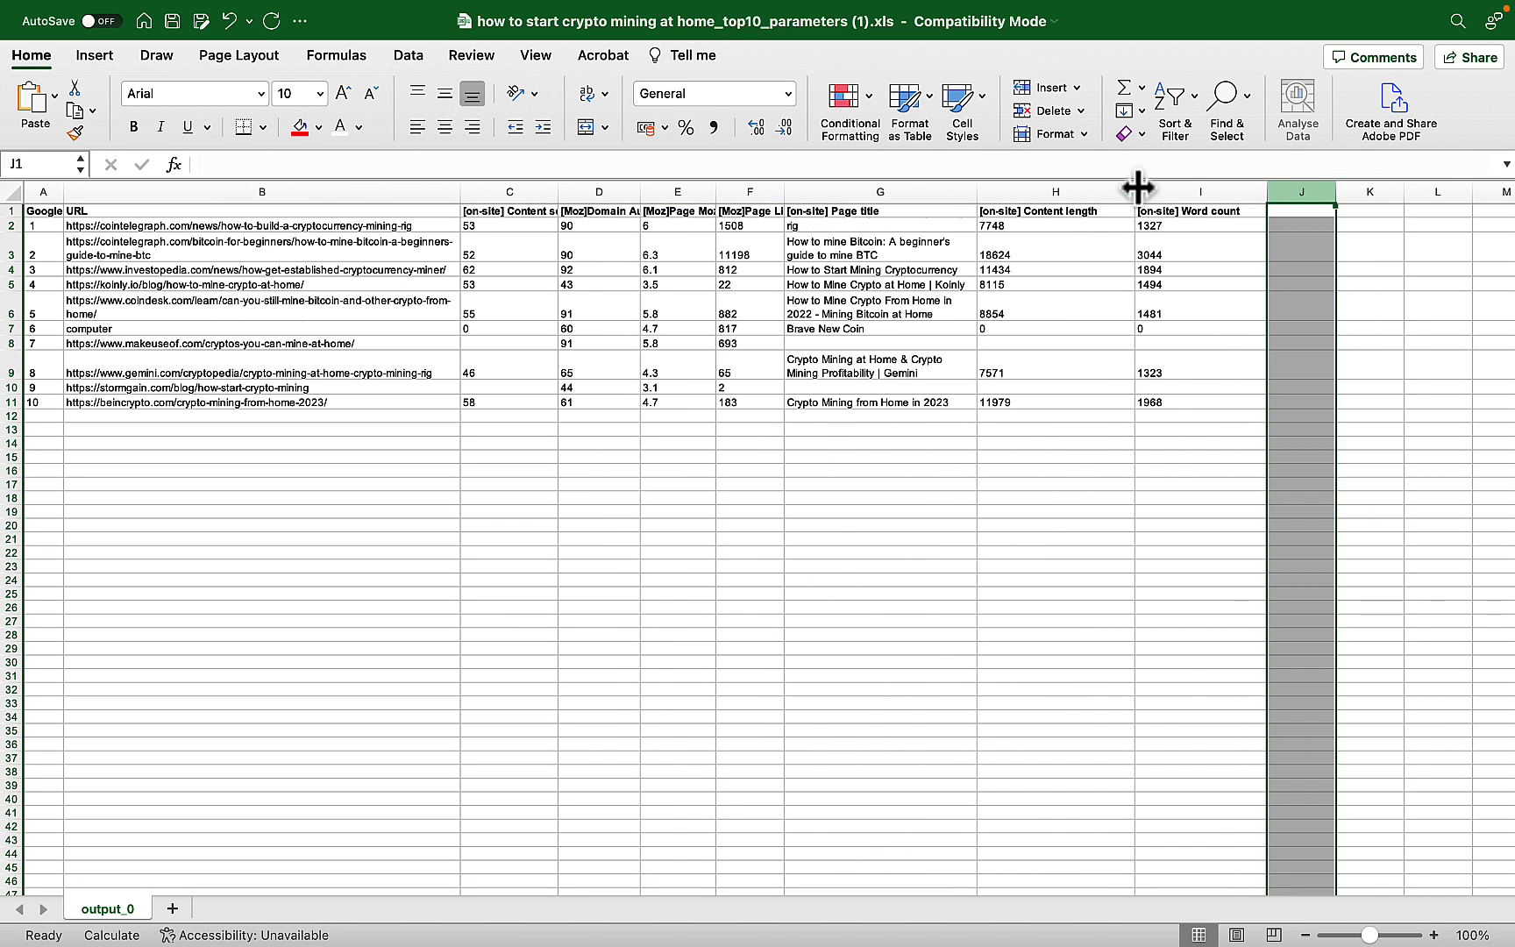
drag(1140, 190, 1099, 188)
drag(1231, 189, 1191, 191)
drag(1161, 399, 55, 211)
key(super+c)
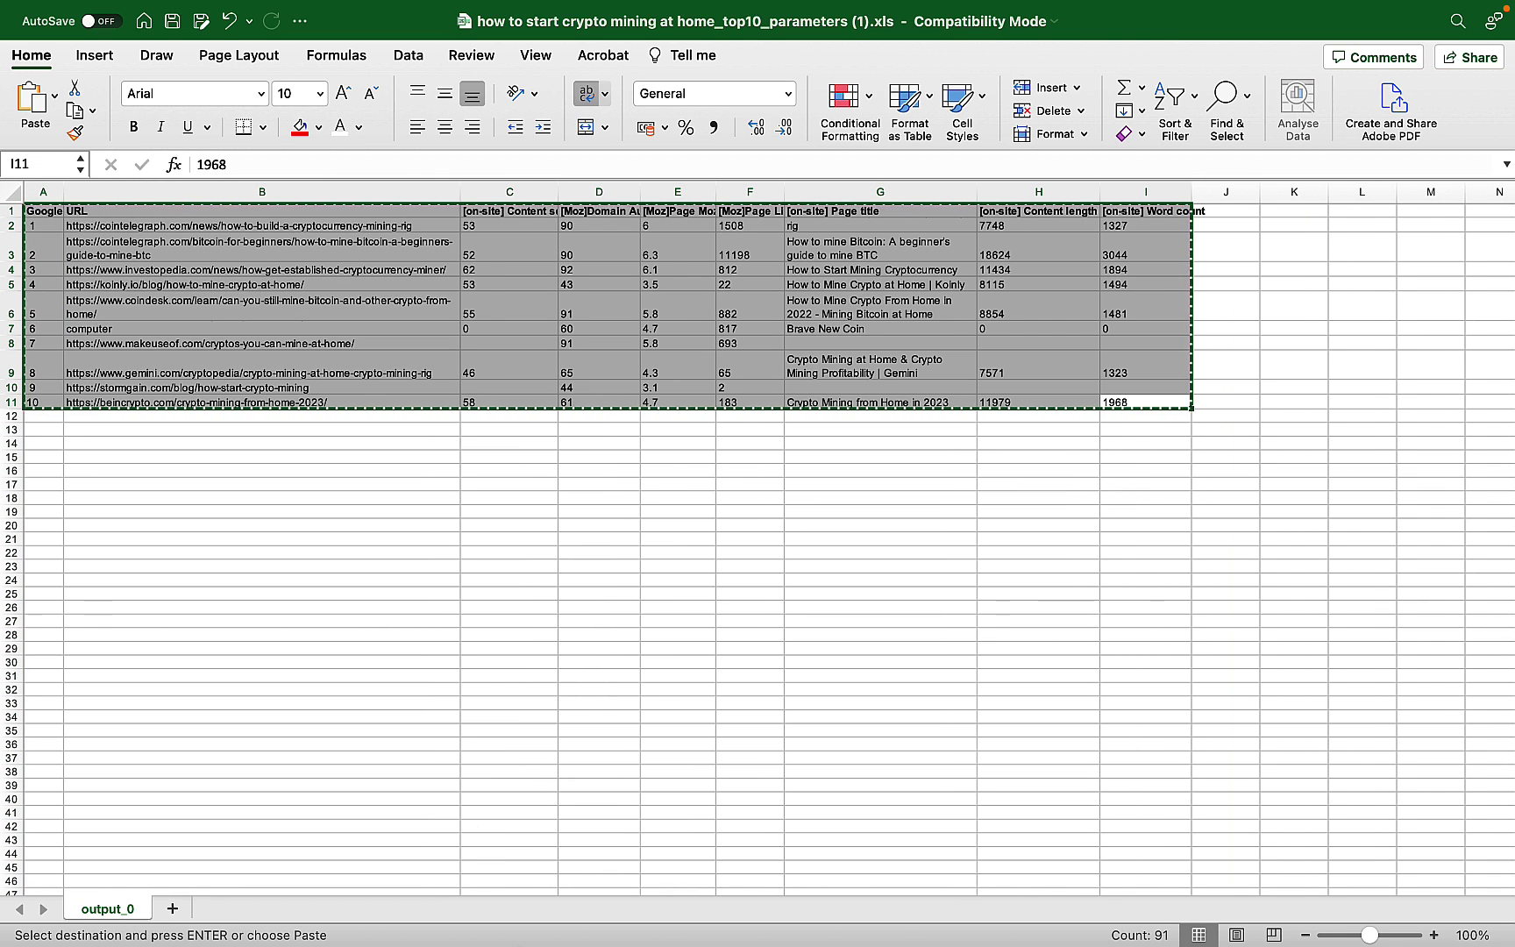
Paste the Excel table into TableConvert's Excel-to-ASCII converter and copy the generated ASCII table
mouse_move(586, 894)
click(656, 898)
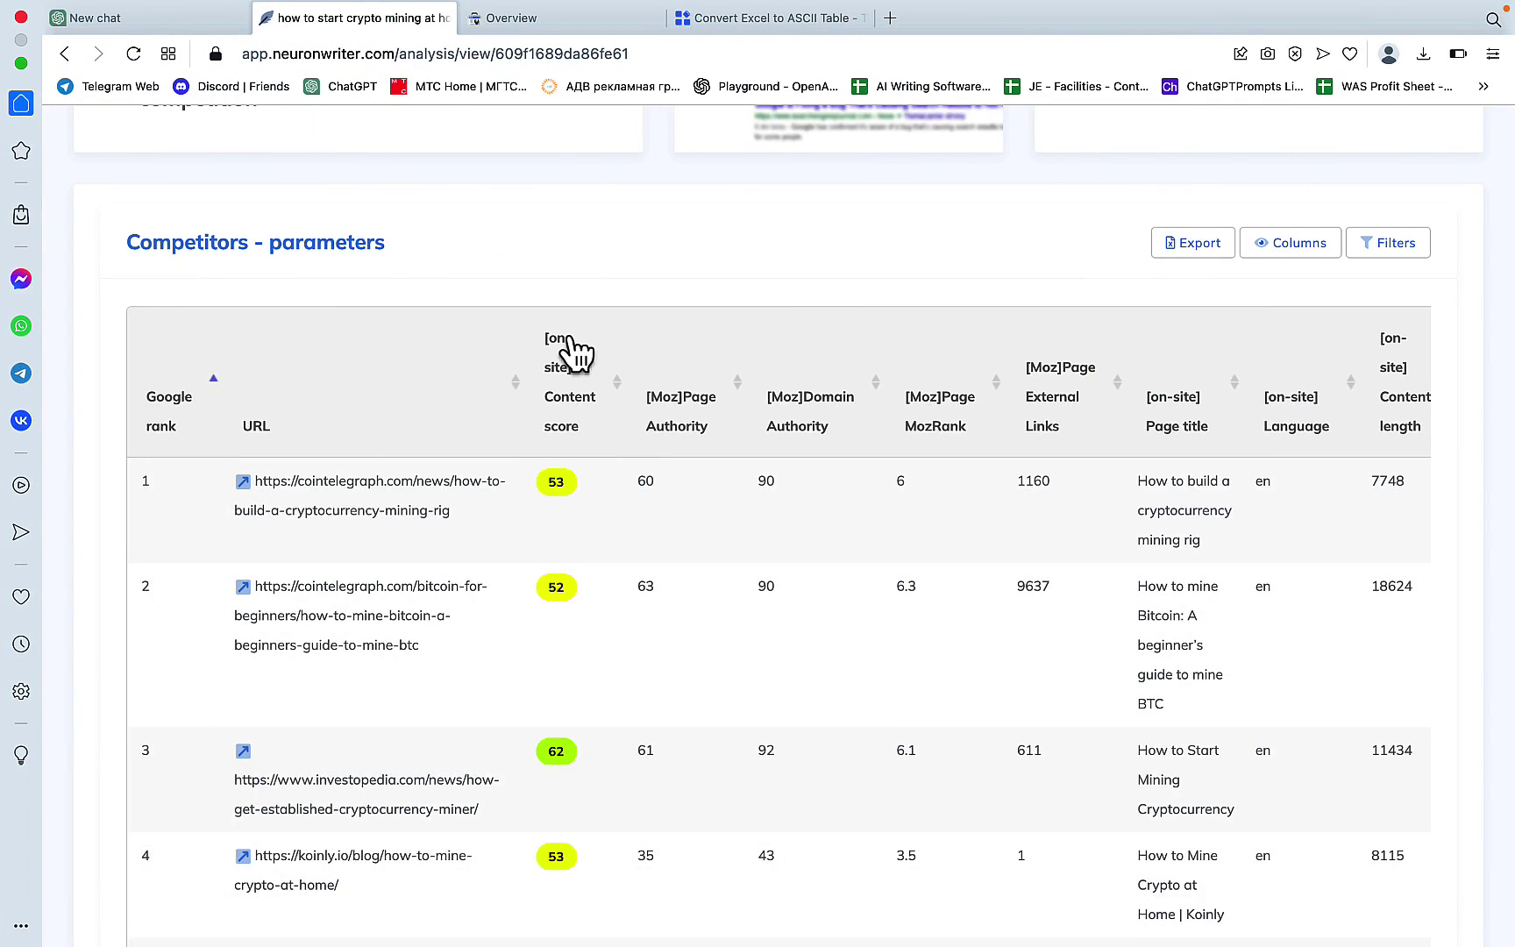
click(747, 35)
click(608, 382)
key(super+v)
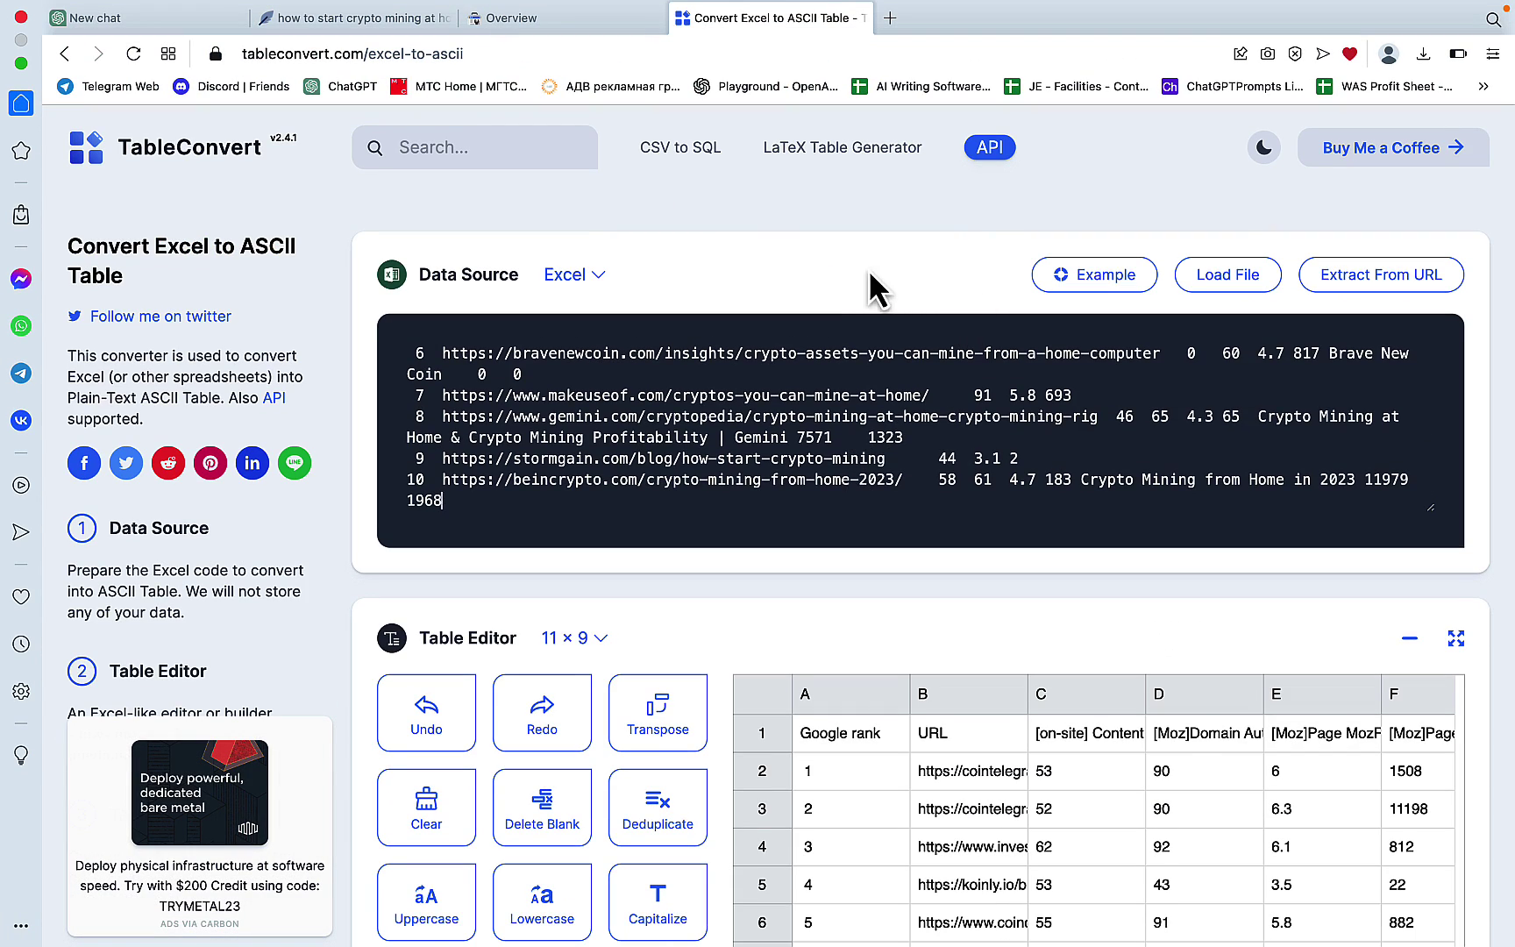
scroll(865, 566, down, 10)
scroll(865, 526, up, 4)
scroll(866, 501, down, 2)
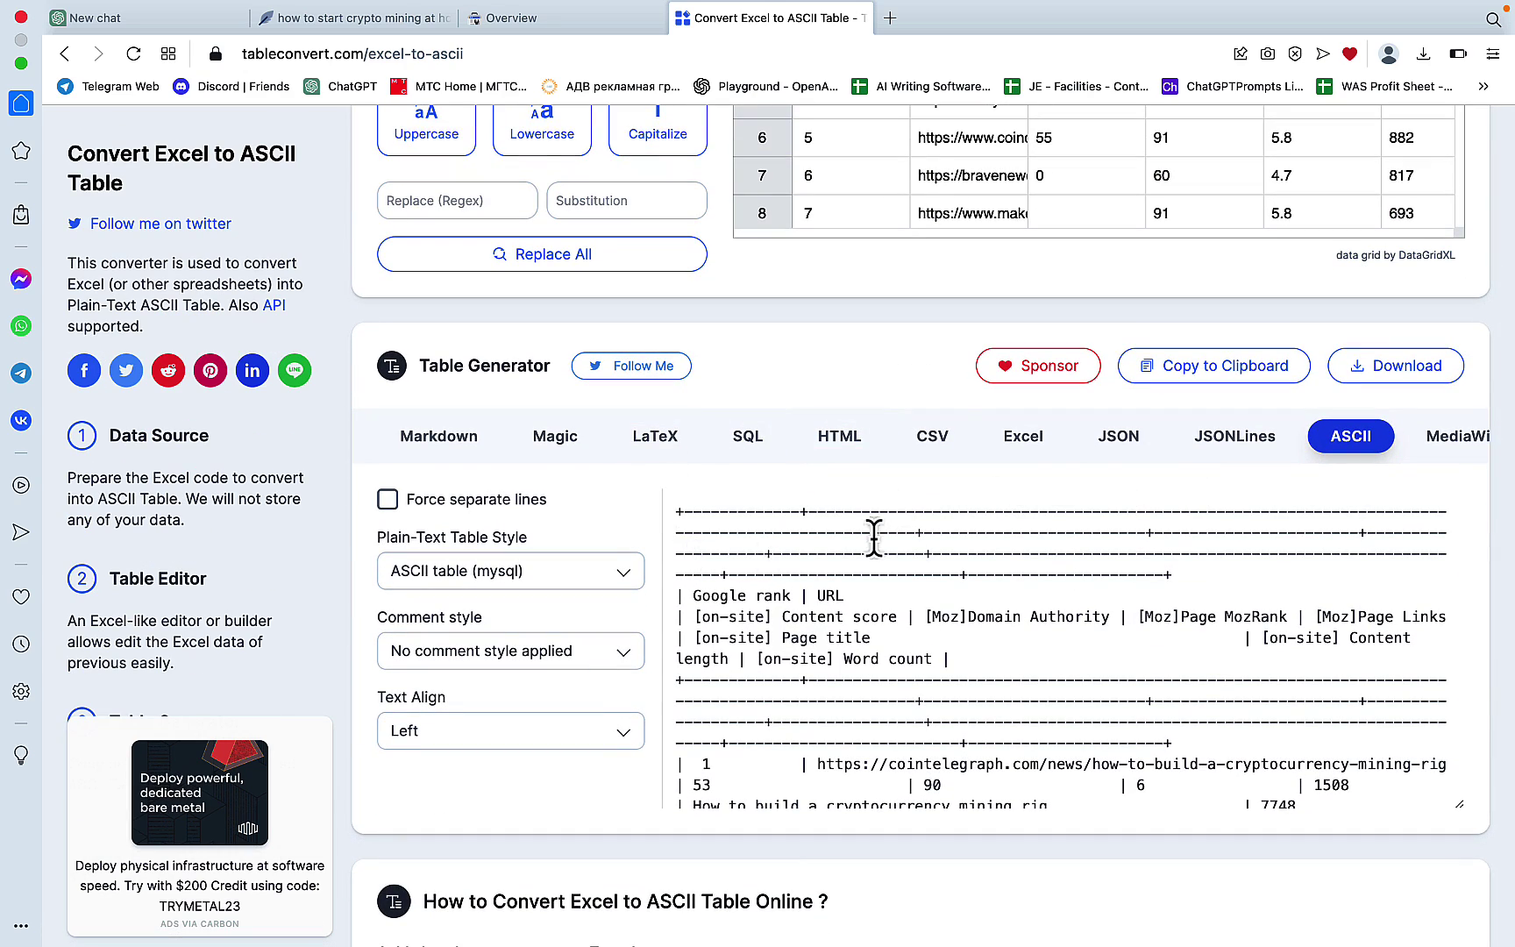
click(1262, 383)
right_click(197, 16)
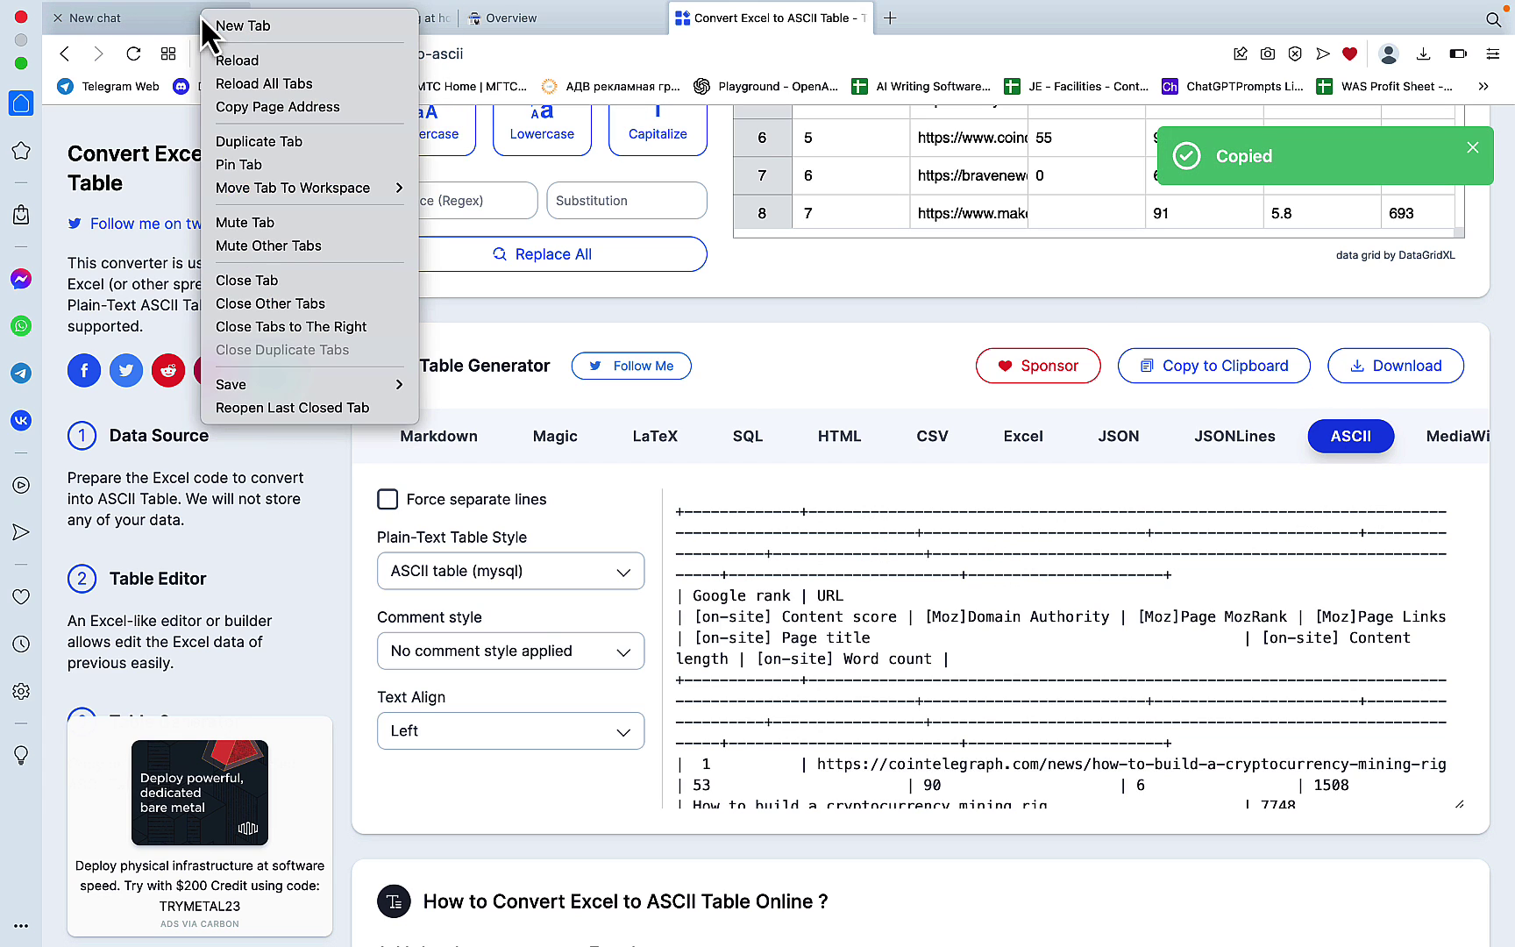
Select the GPT-4 model for the empty ChatGPT chat
click(140, 23)
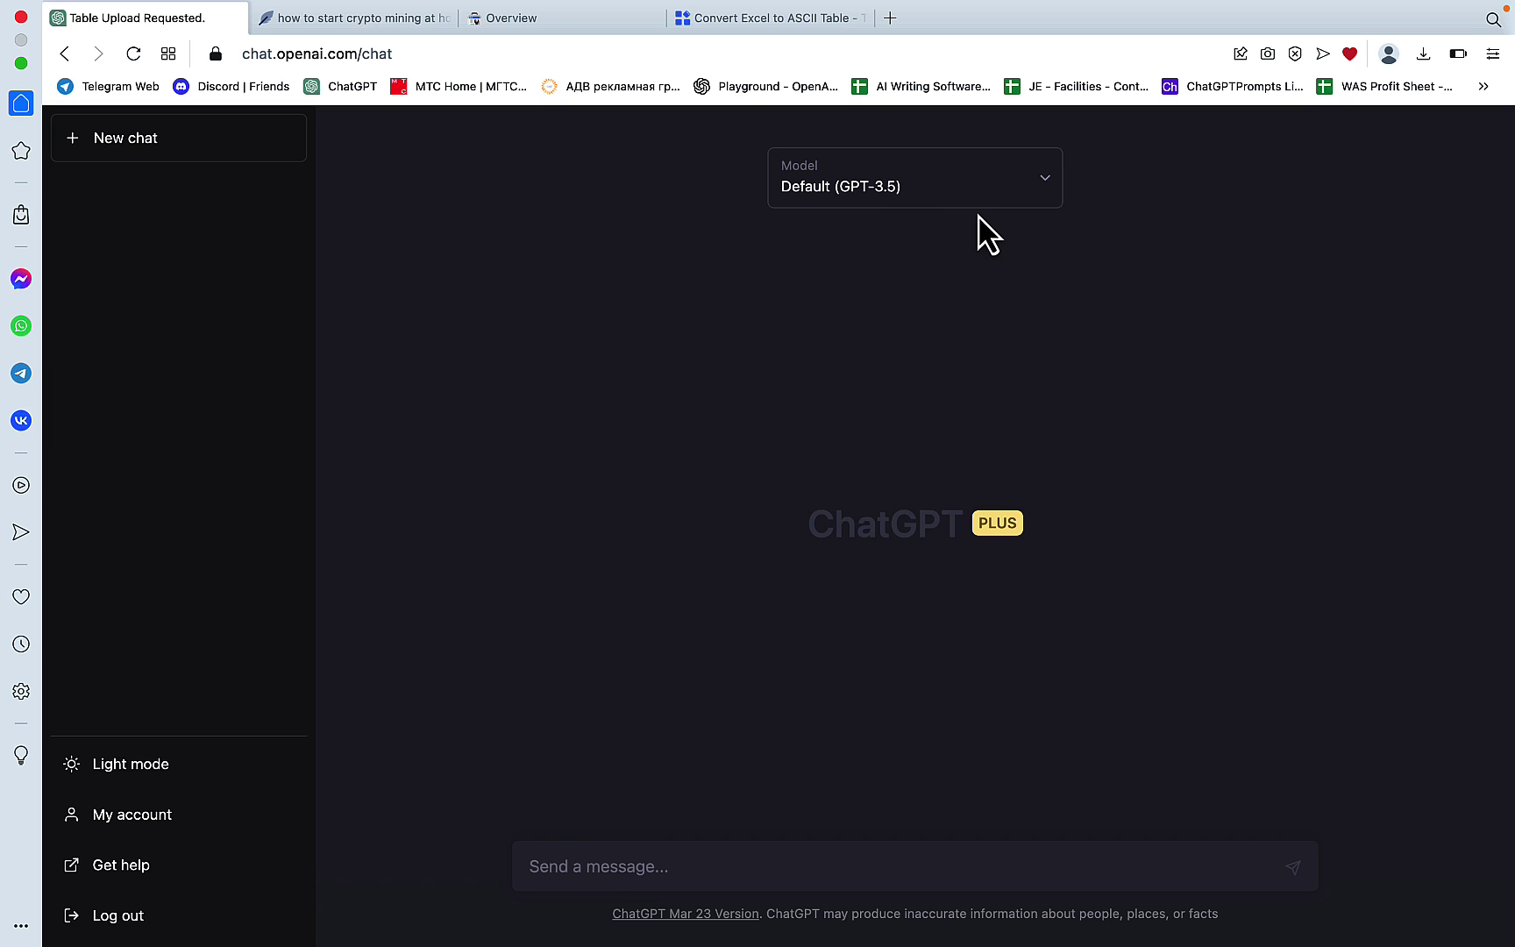
click(980, 201)
click(849, 327)
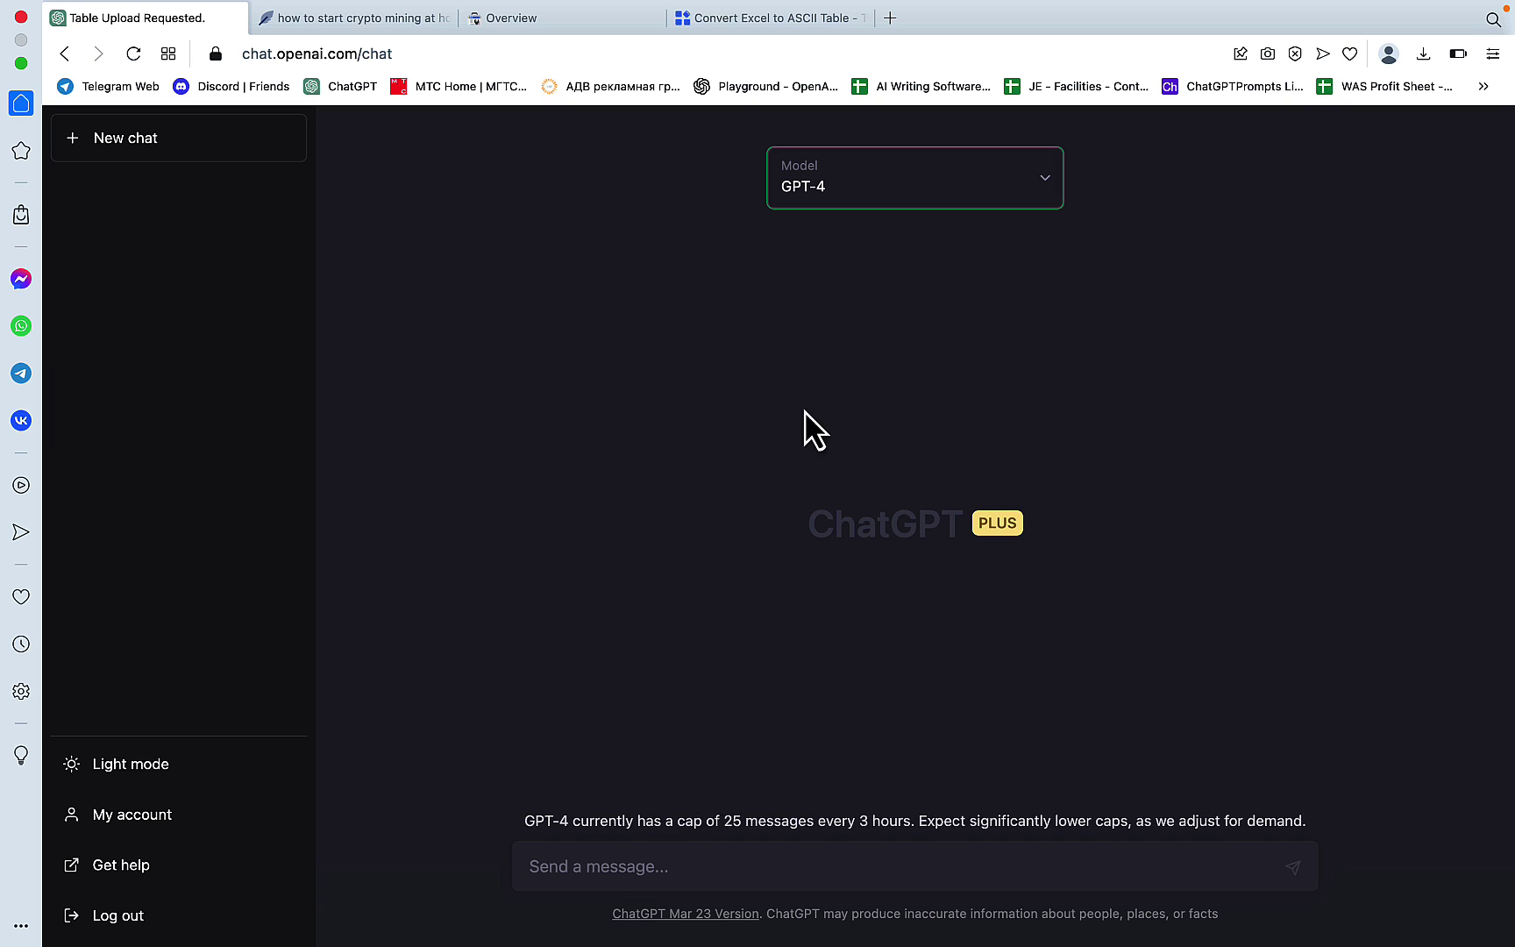
Send 'I will paste in text. Confirm with RECEIVED.', then send the pasted ASCII competitor table
click(590, 866)
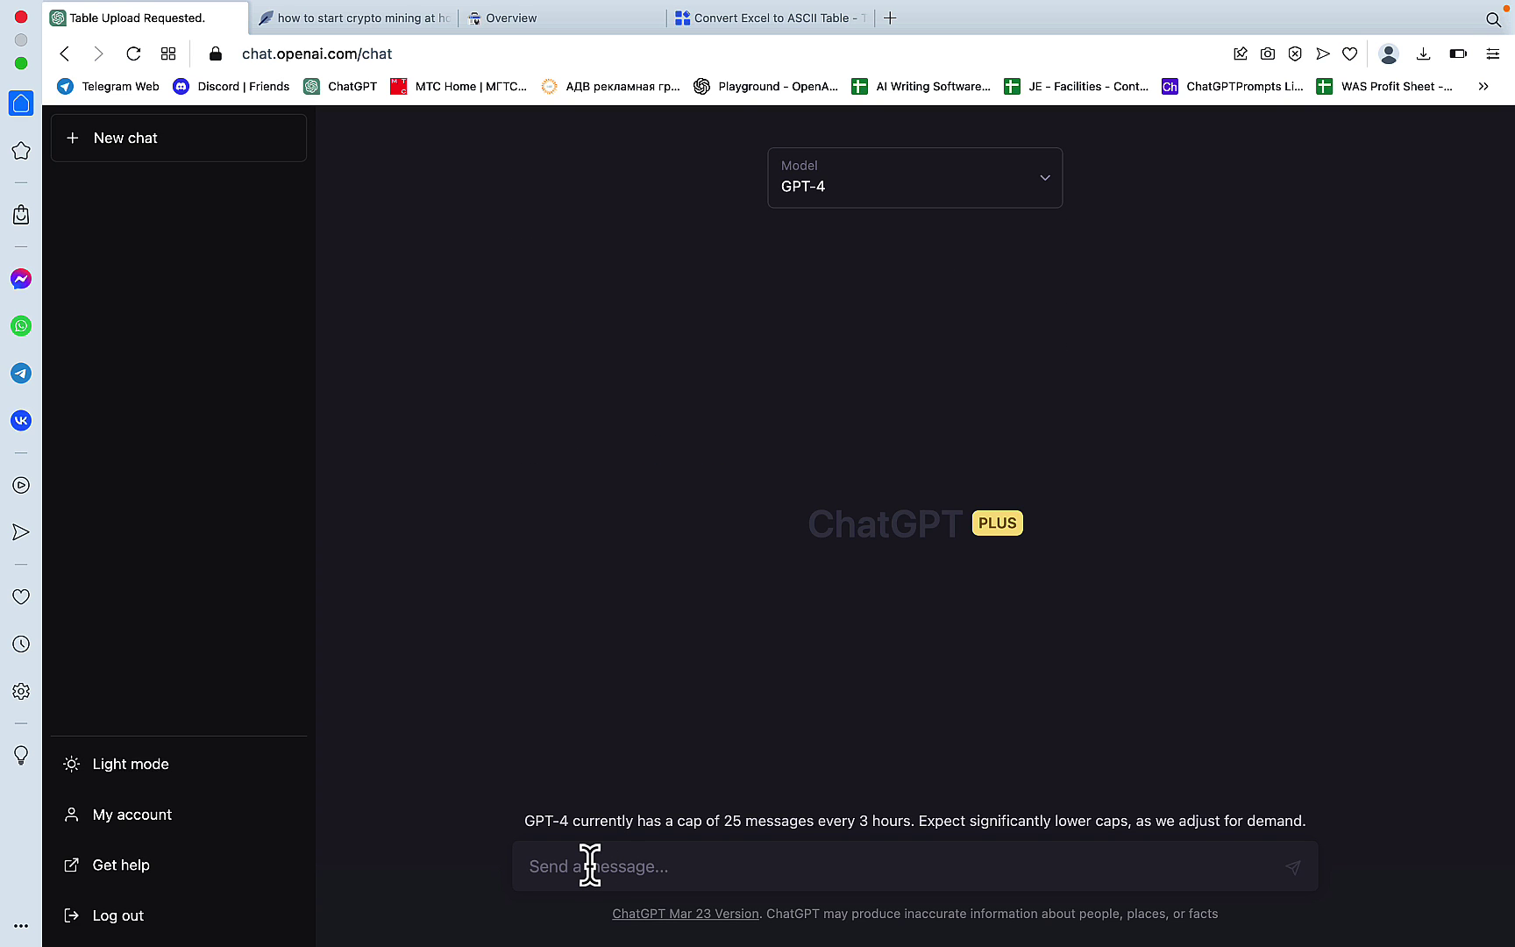
text(I will)
key(BackSpace)
key(BackSpace)
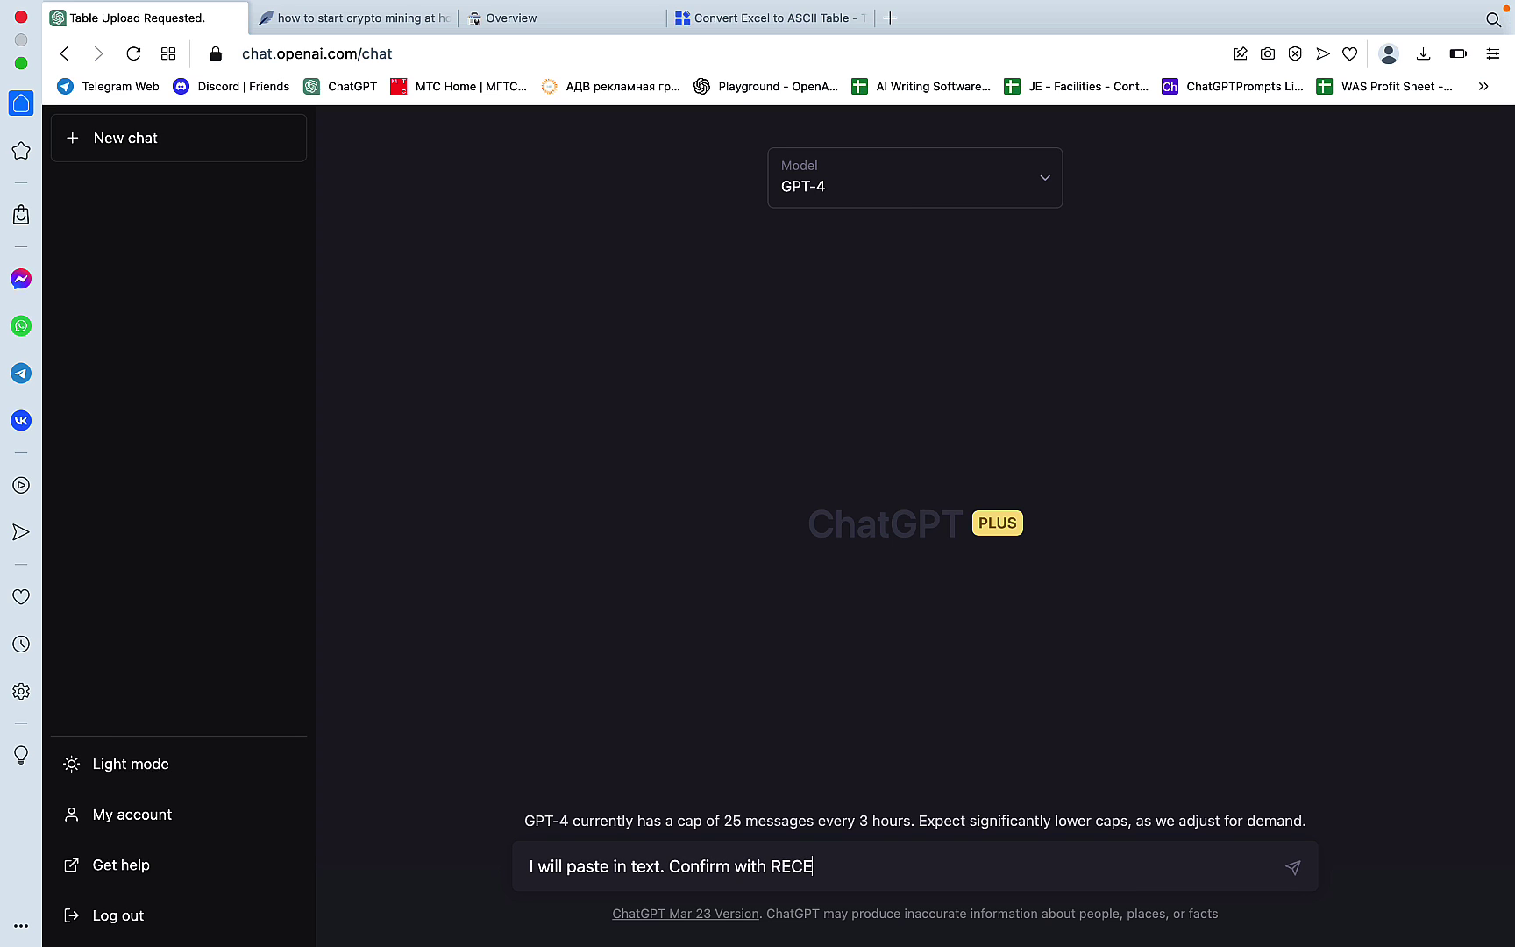
text(IVED.)
key(Return)
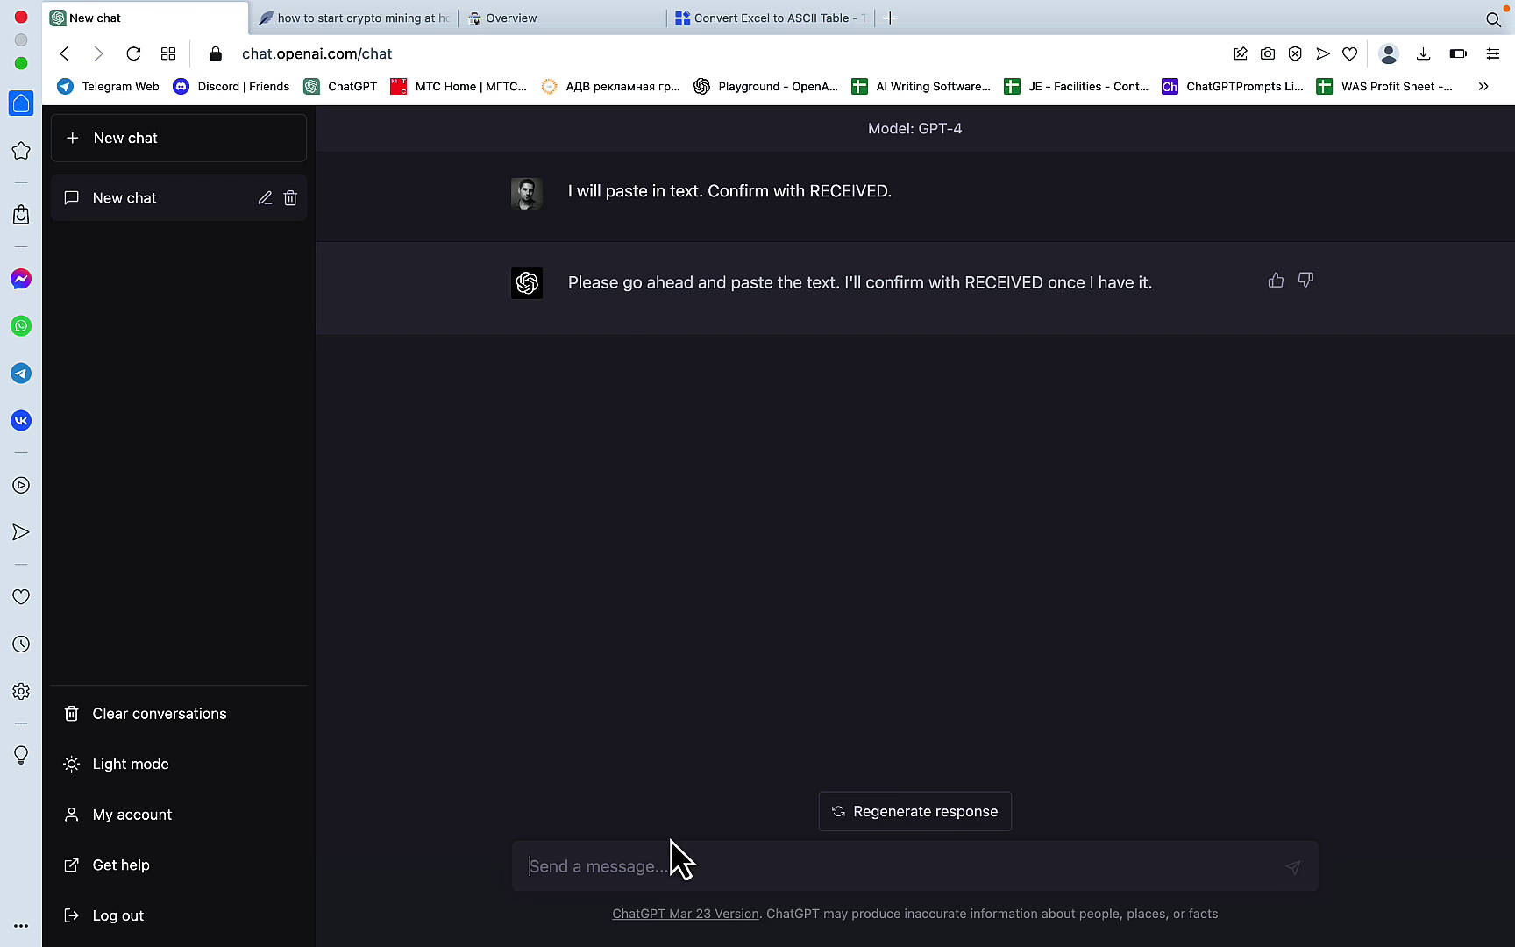
key(super+v)
key(Return)
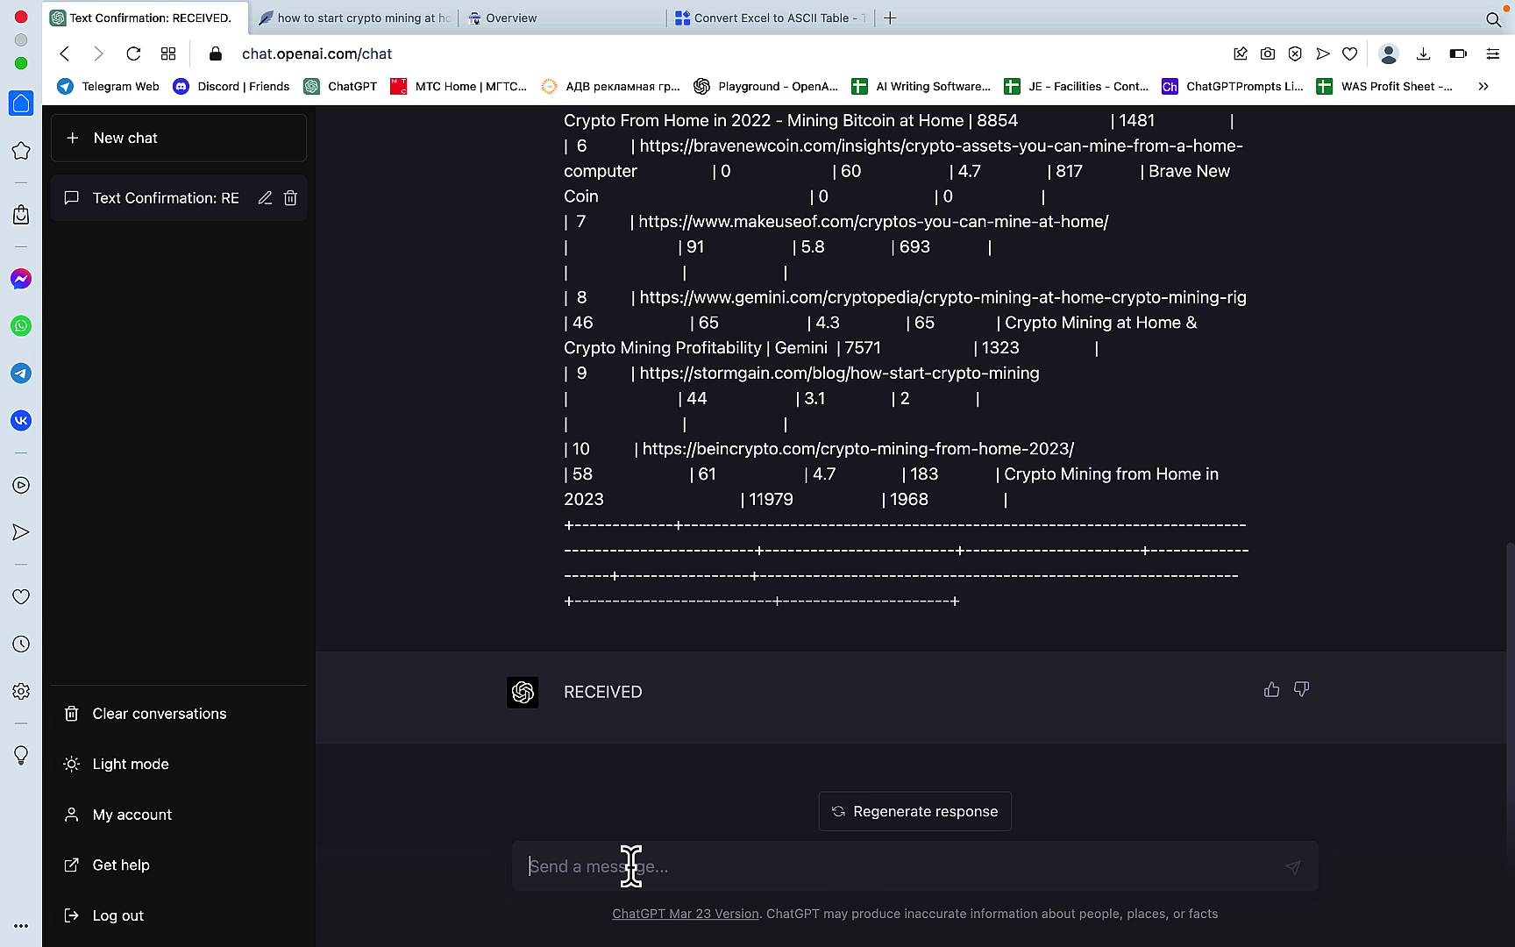
Ask which URLs from the table above to outrank, targeting lowest DR and fewest external links
key(super+v)
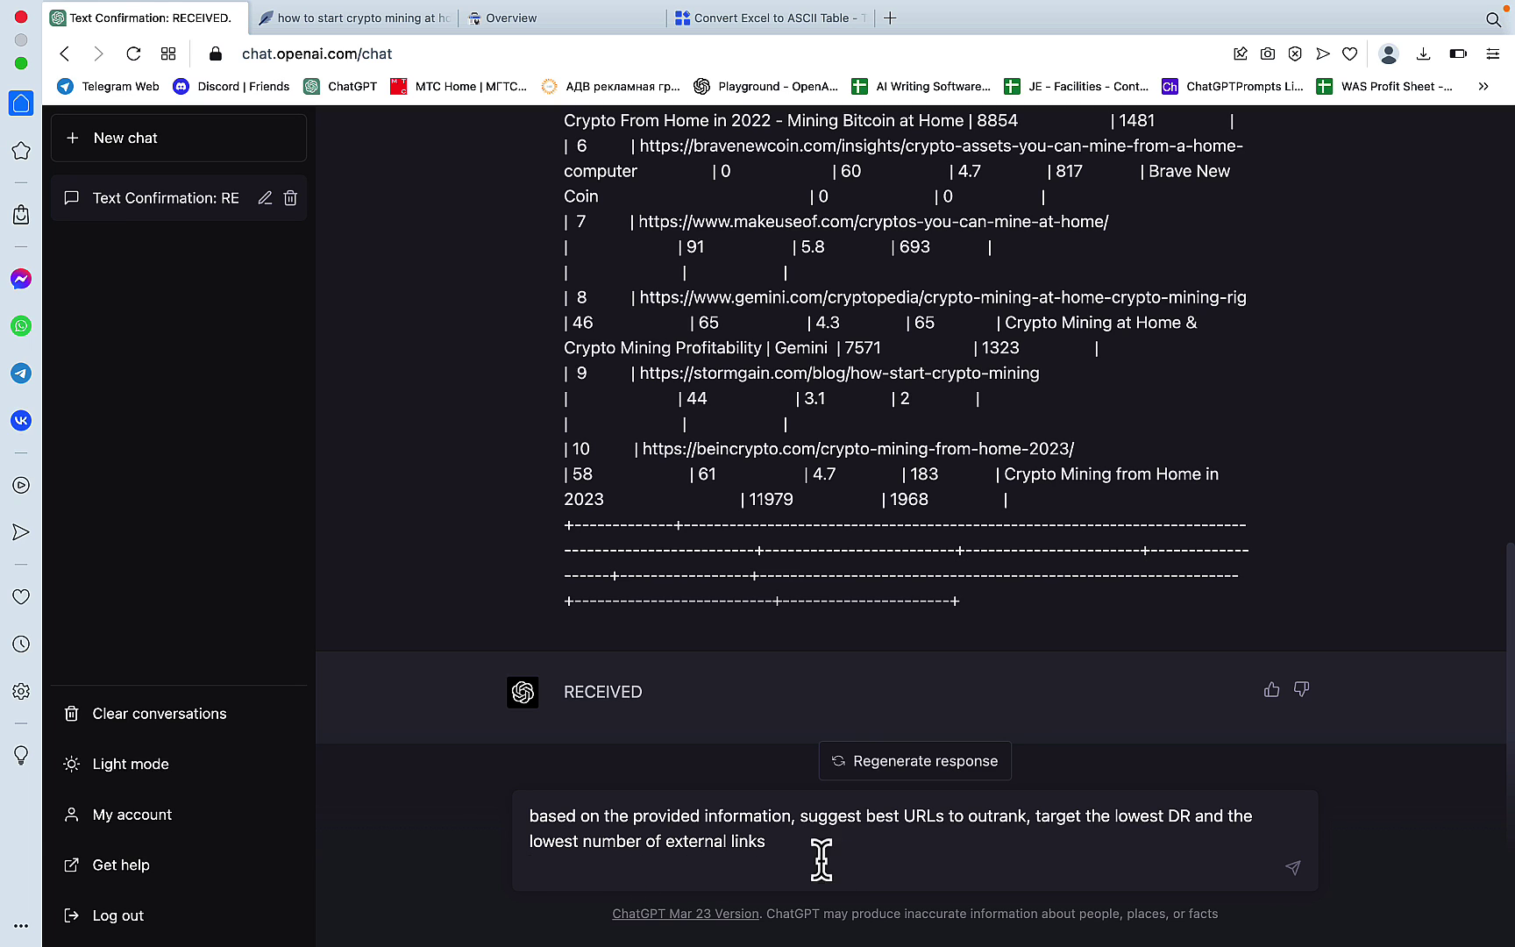
double_click(691, 815)
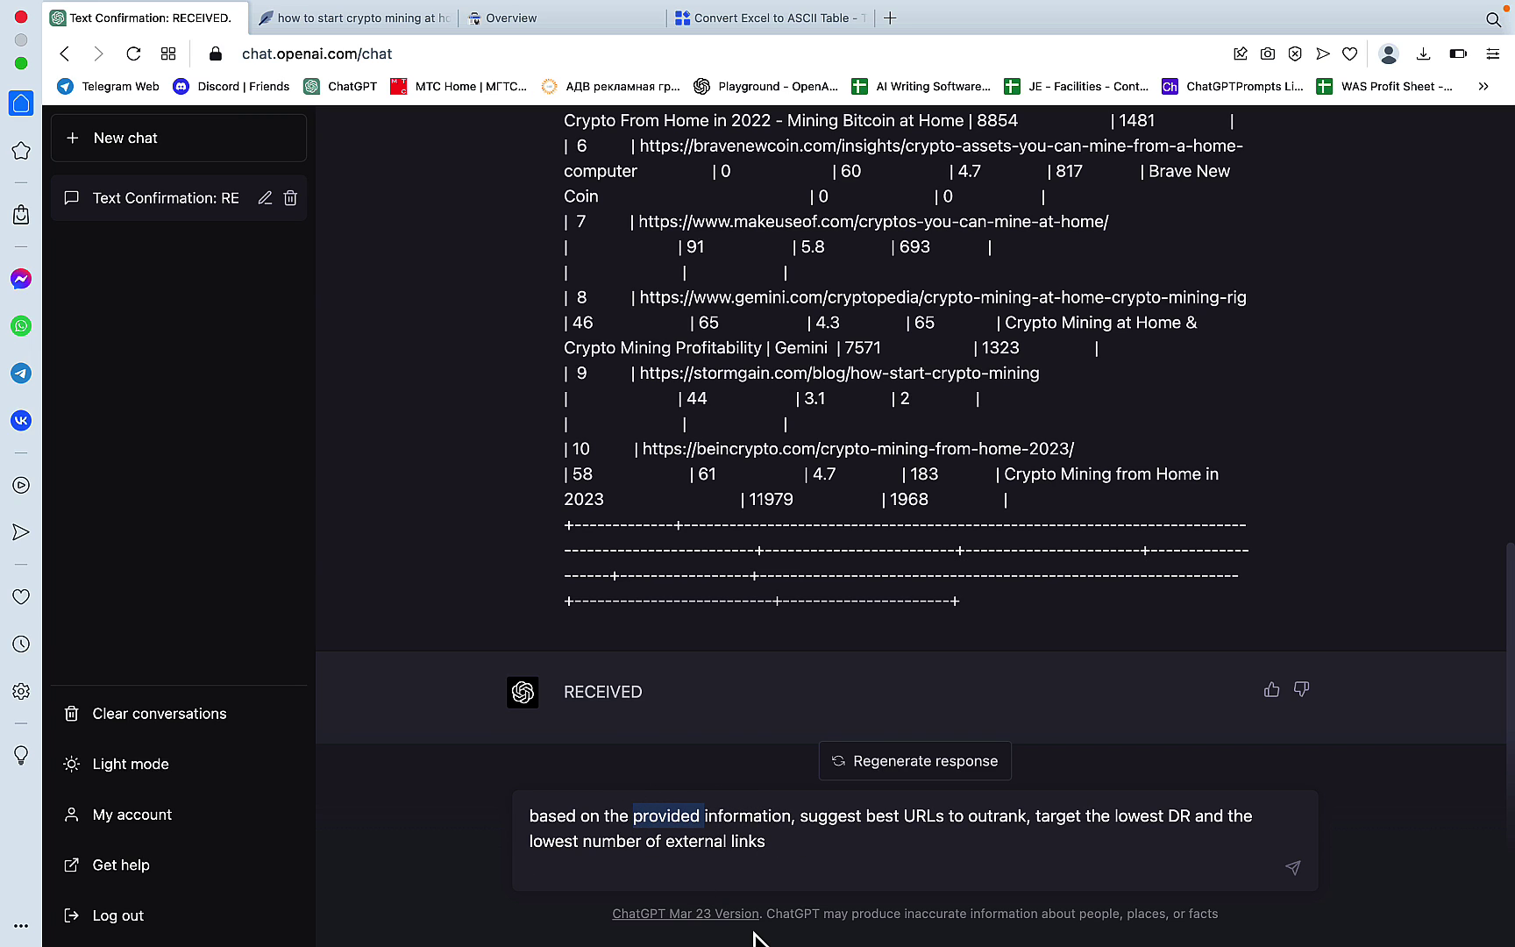
text(above)
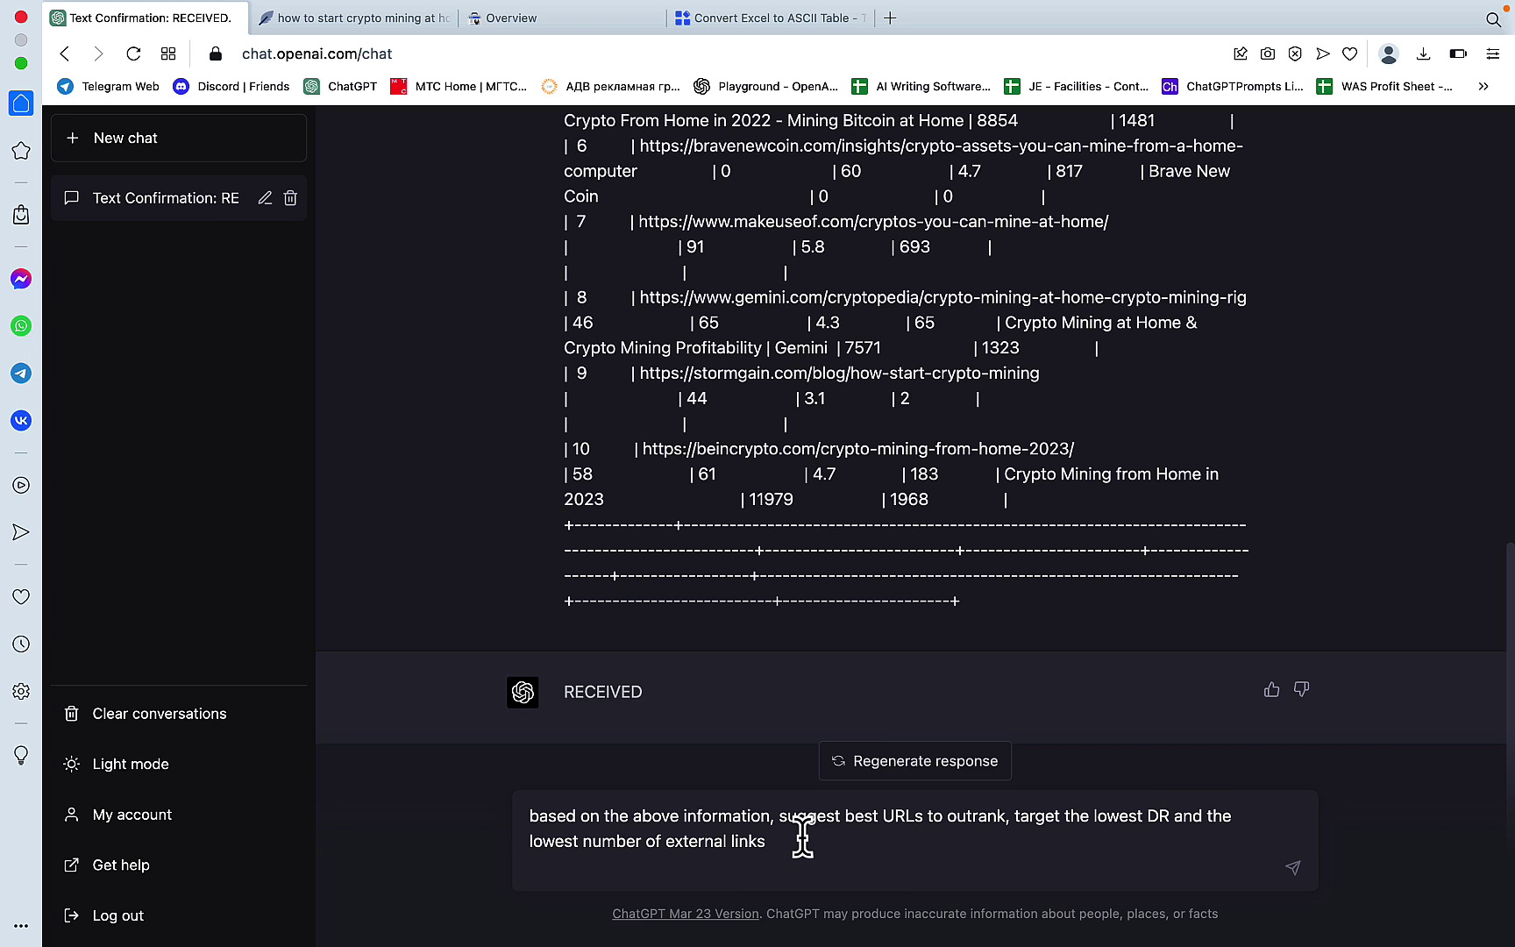
key(Return)
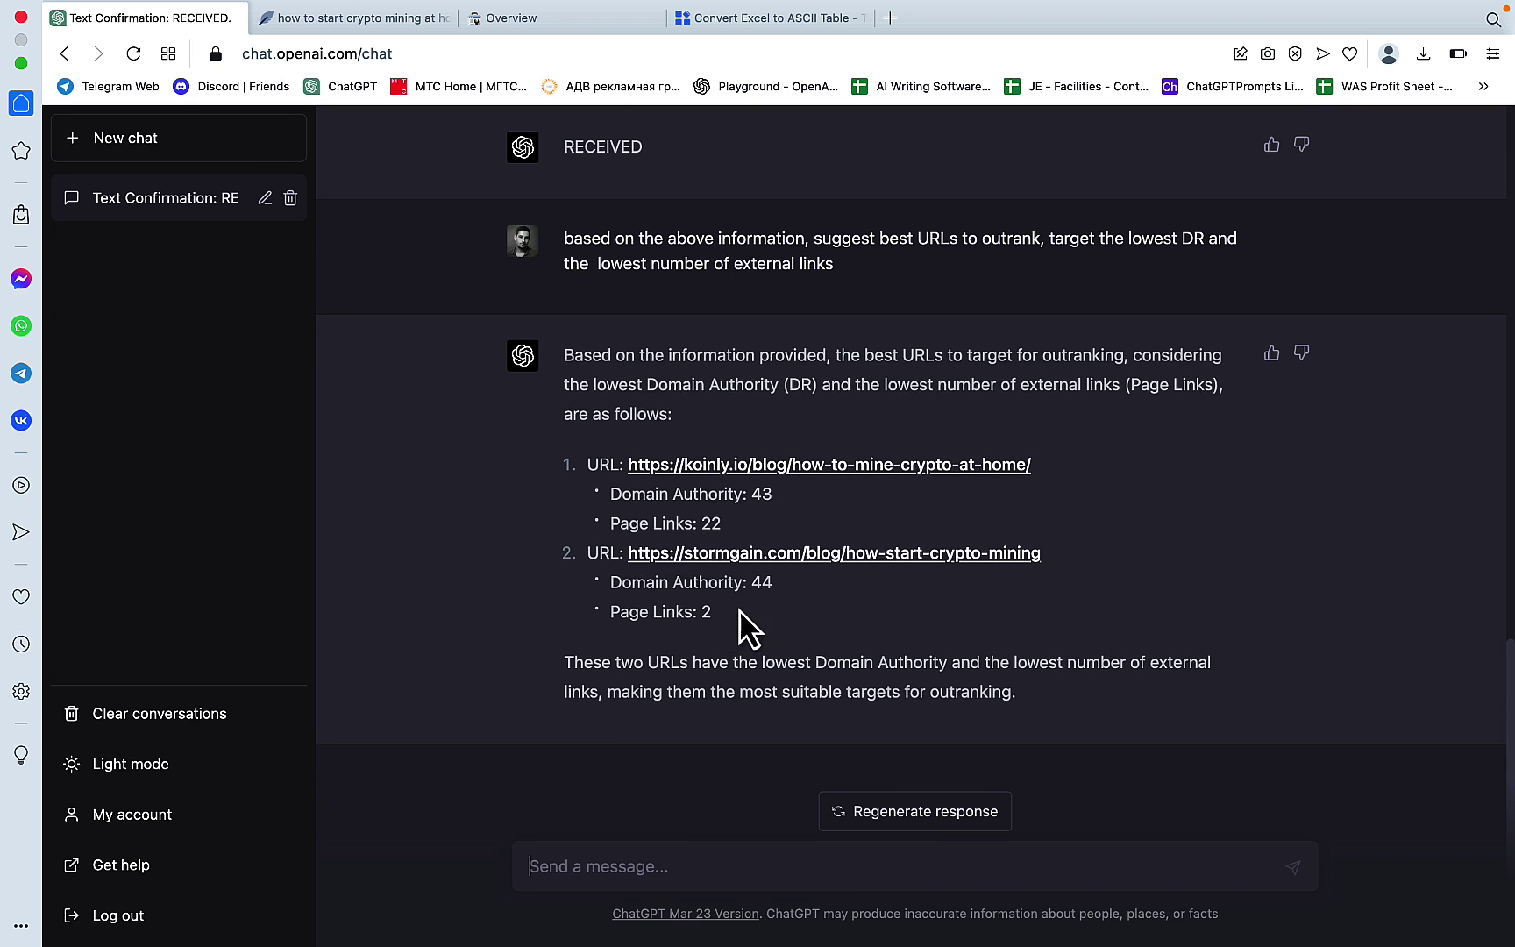
Ask 'which of those two have the lowest content score?' and review both replies
text(which of those have the lowest content score?)
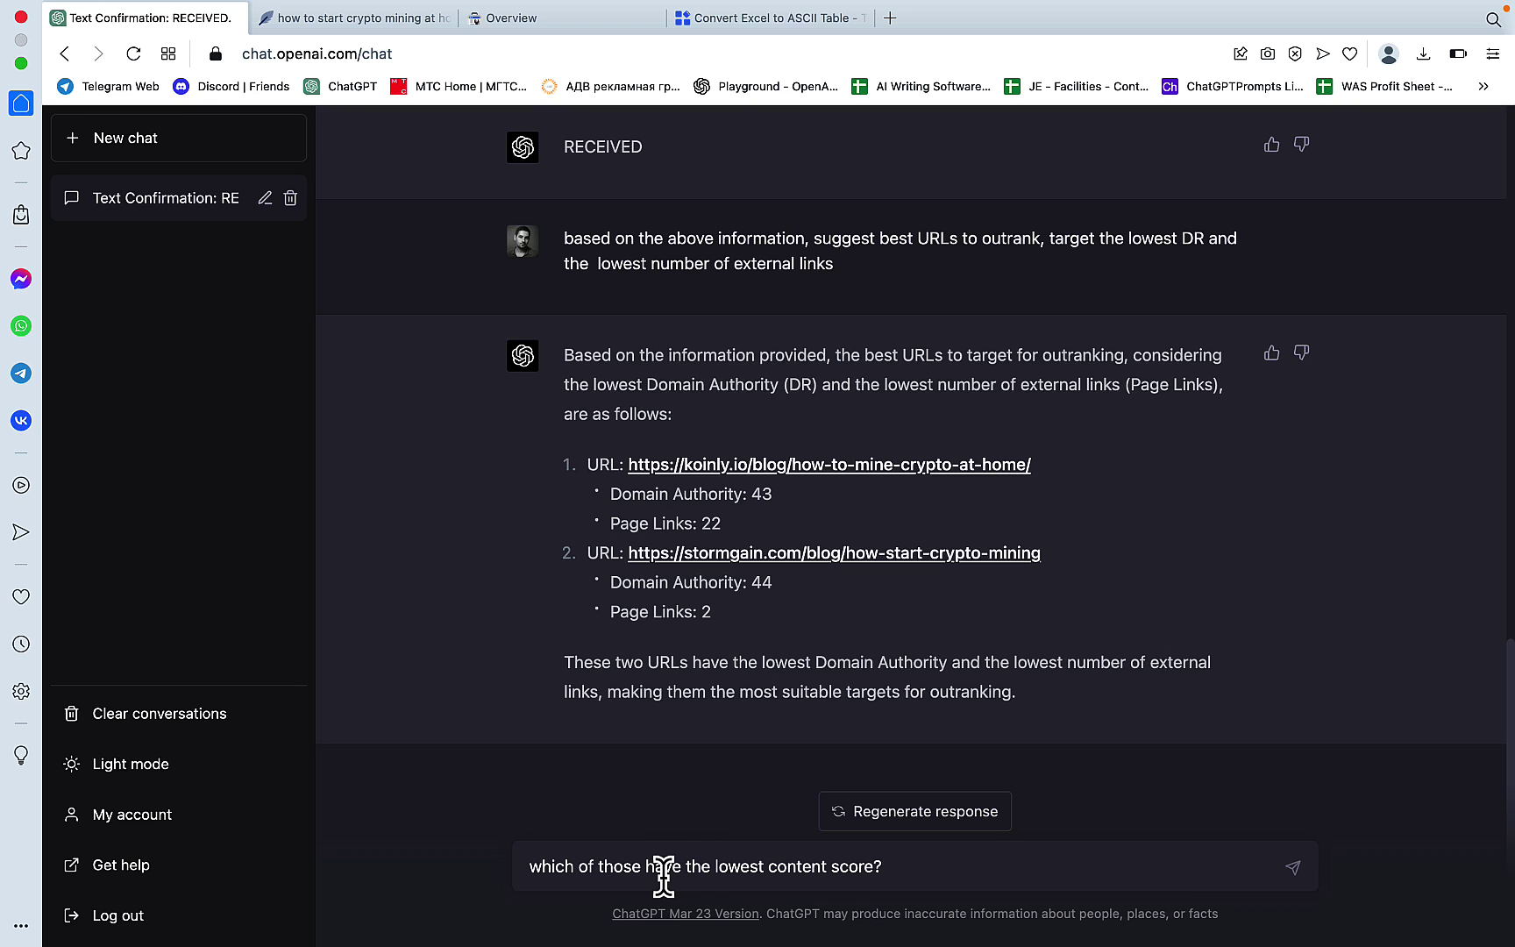
text(two)
key(Return)
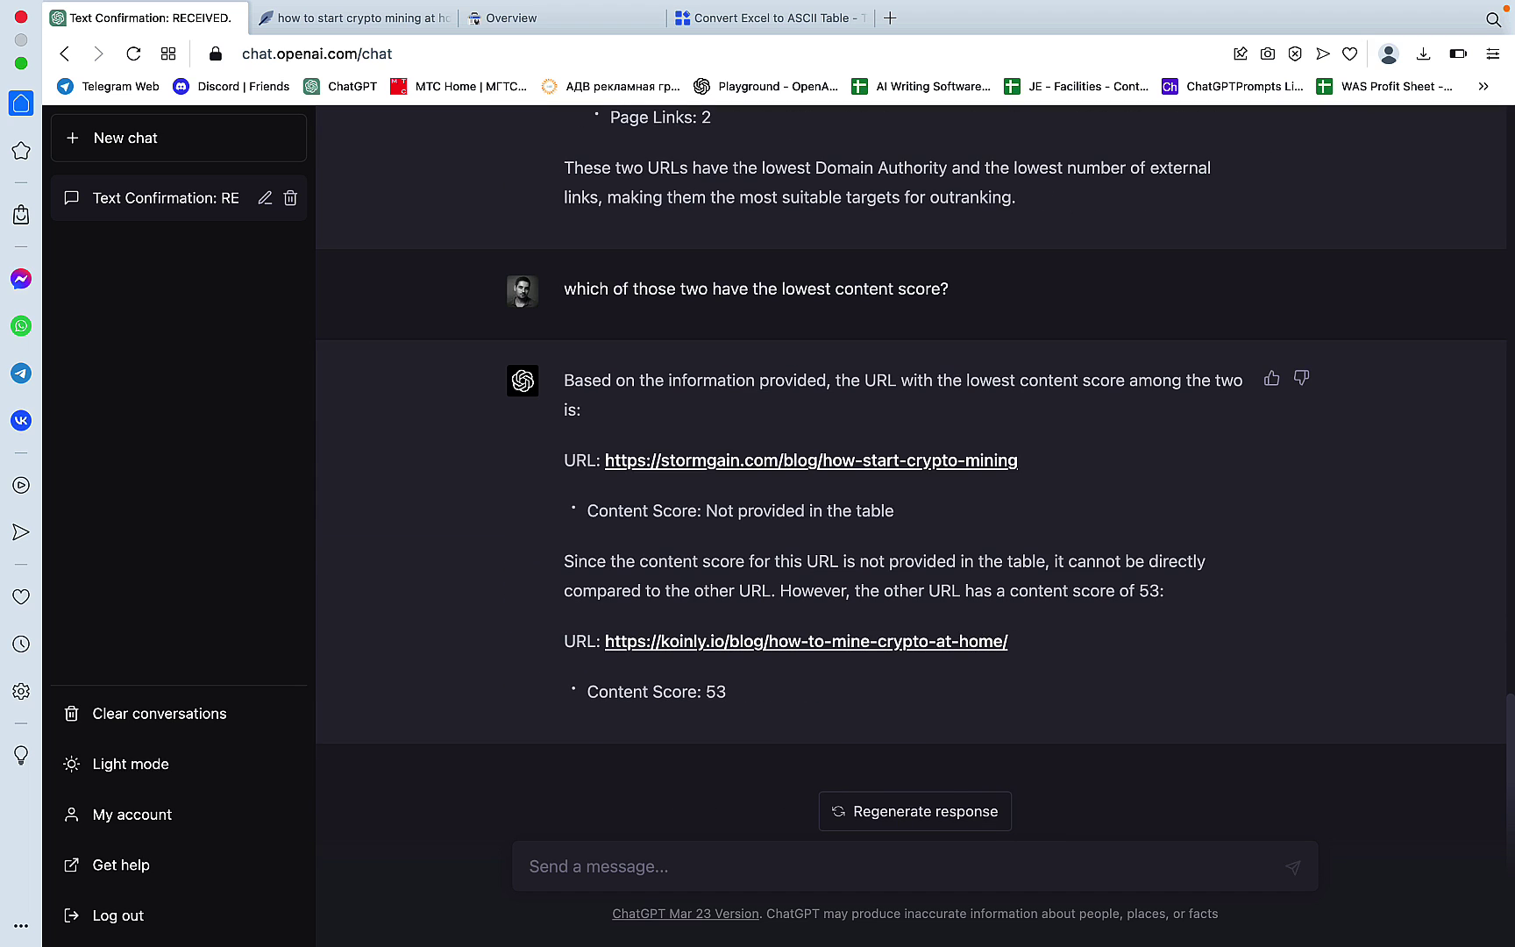
scroll(805, 727, up, 5)
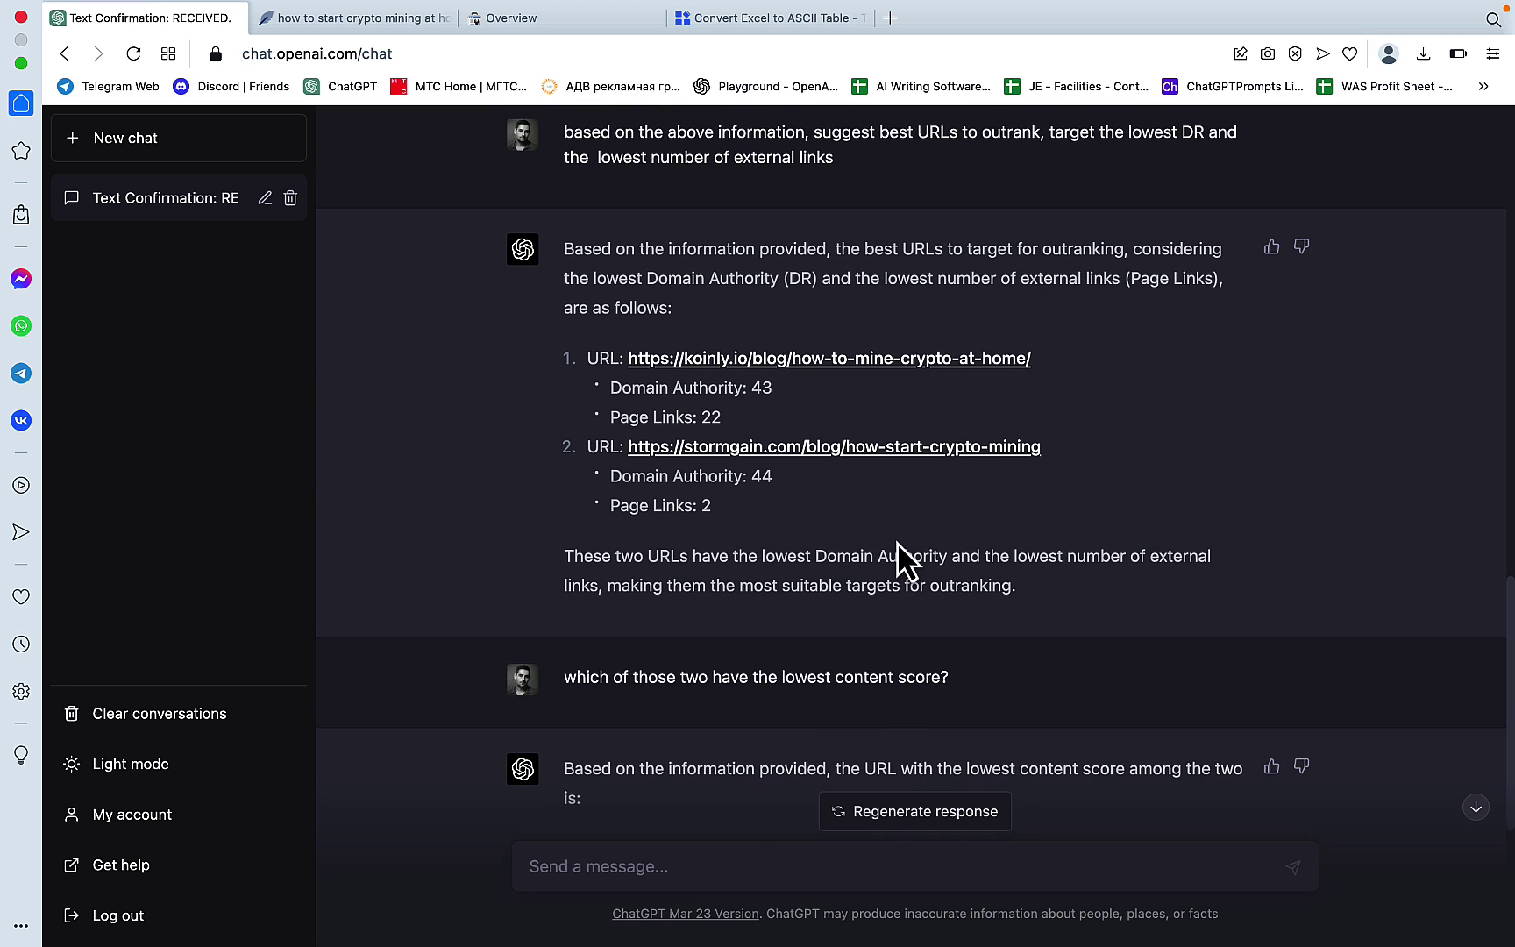
scroll(908, 491, down, 3)
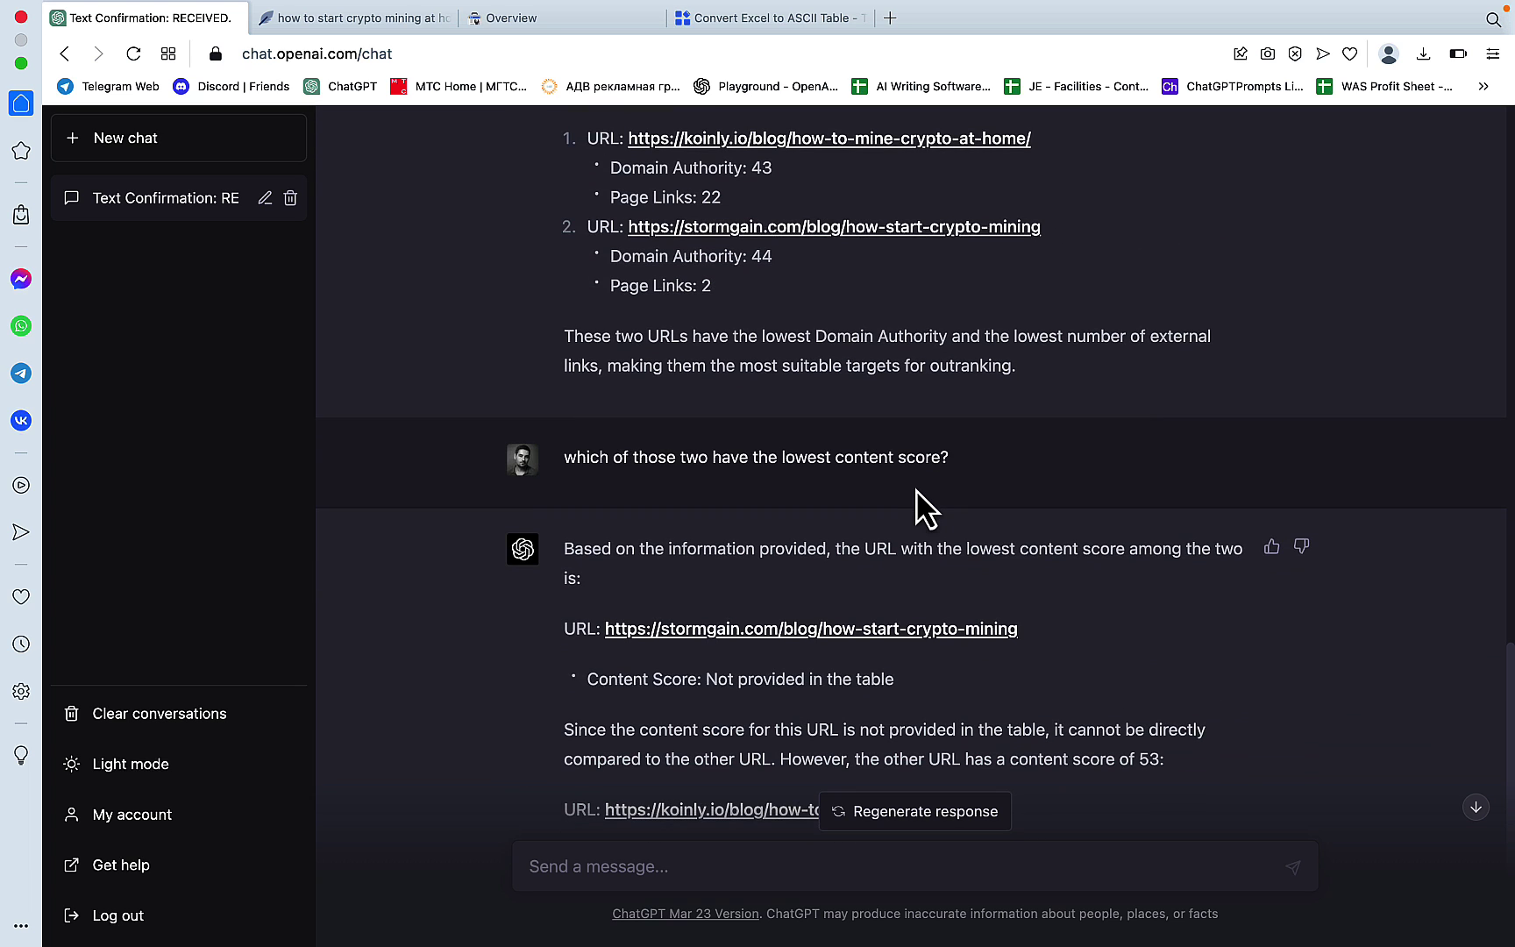
scroll(916, 507, up, 2)
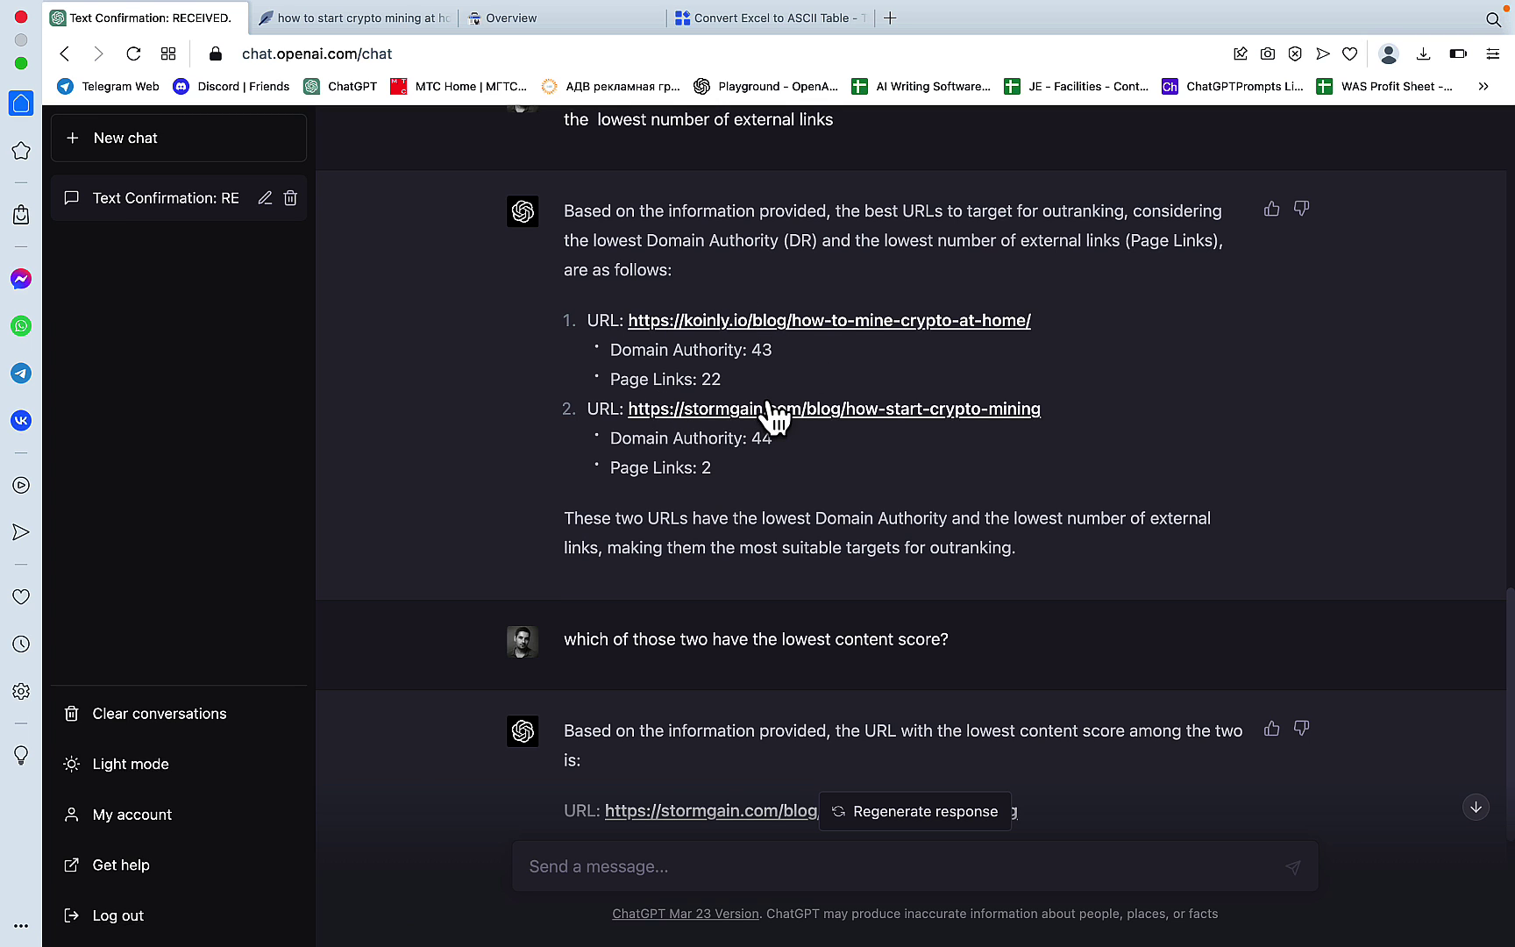
scroll(811, 504, down, 5)
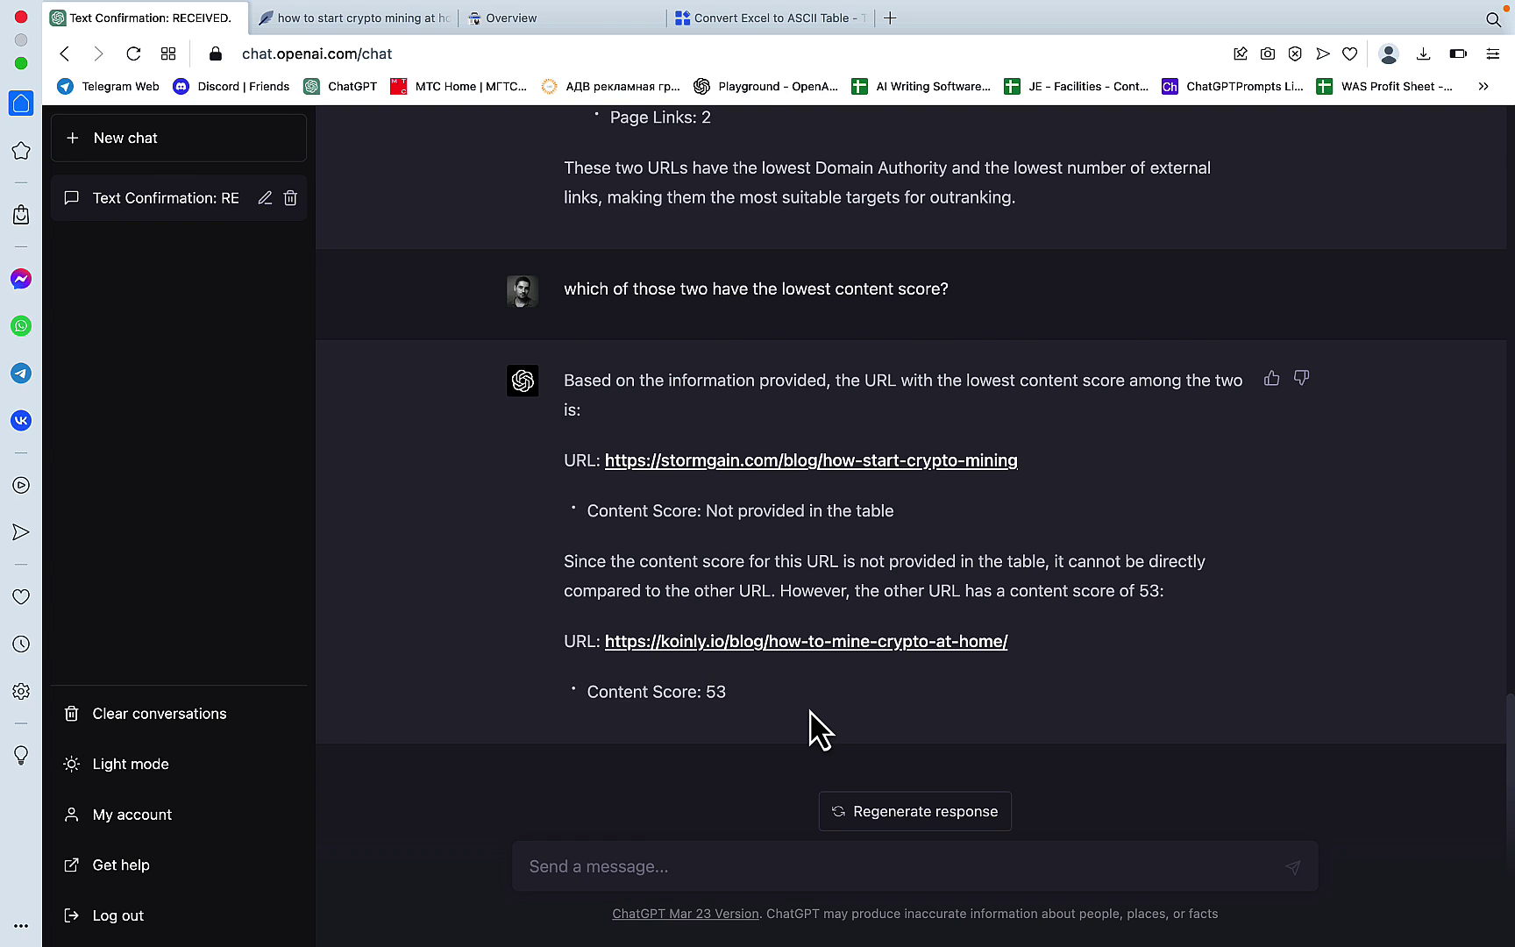
scroll(1388, 553, up, 2)
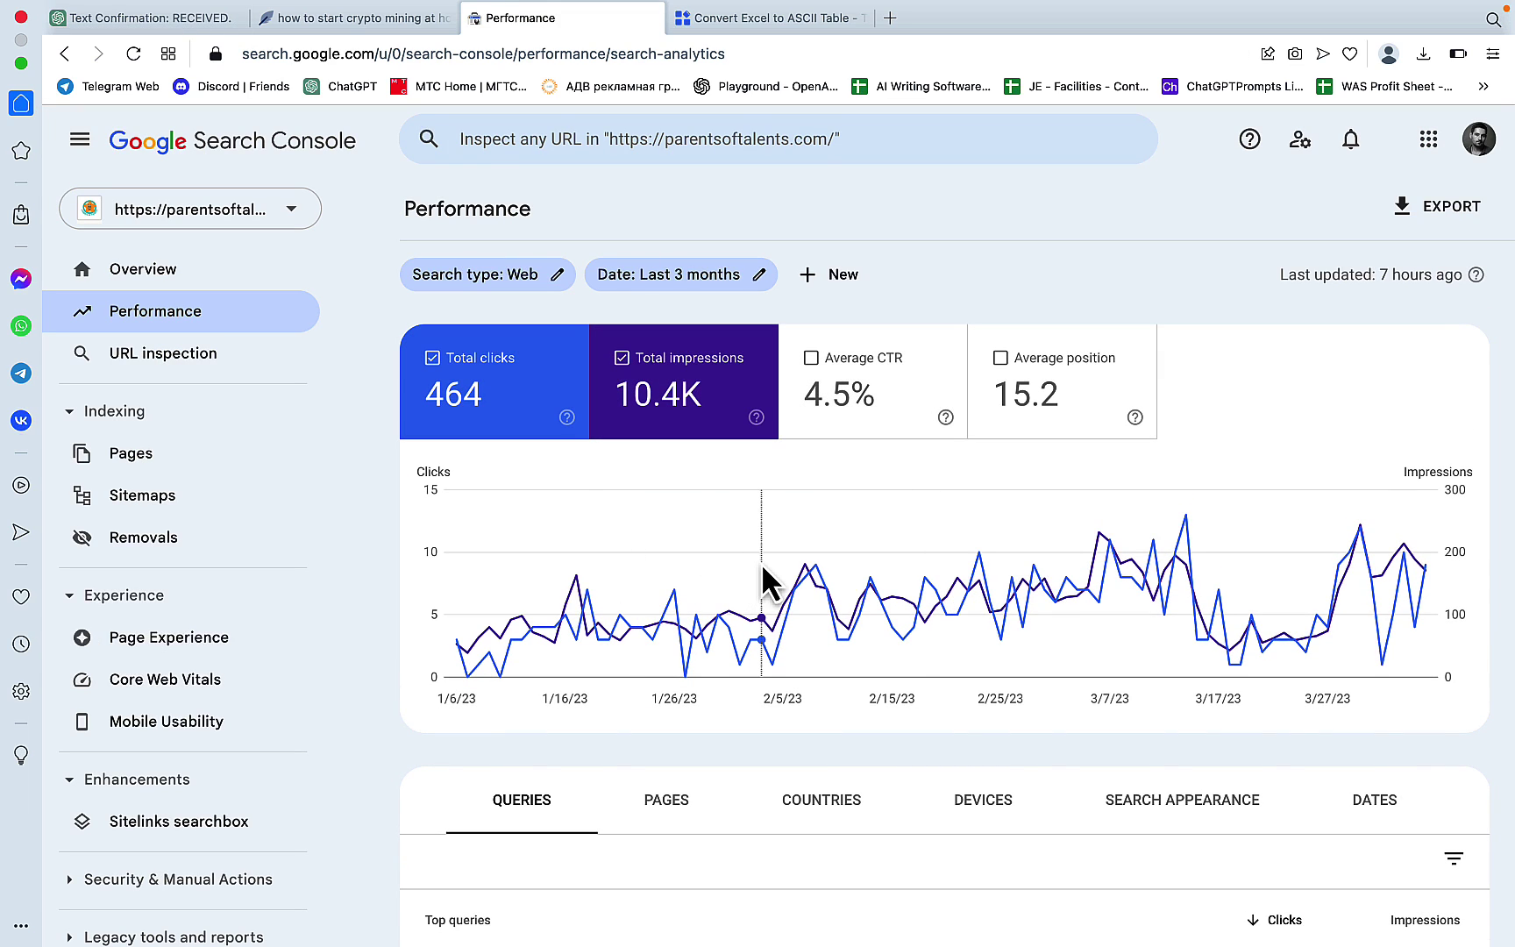
Export the Search Console Performance report by pages to Excel and pick GPT-4 for a new chat
mouse_move(771, 576)
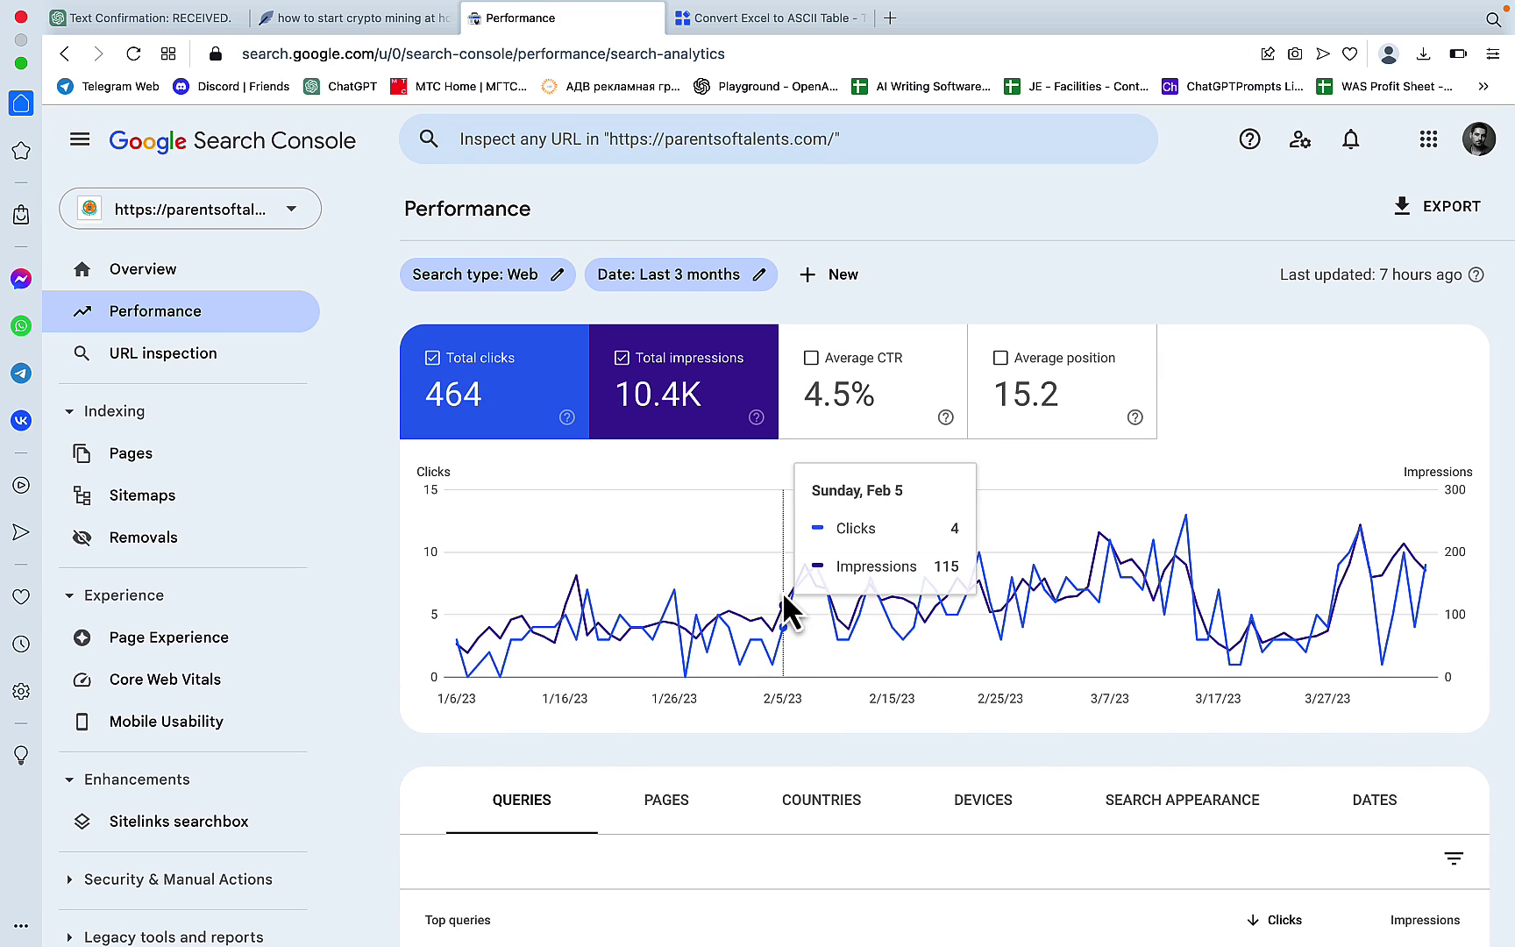
scroll(776, 610, down, 3)
click(676, 655)
scroll(1218, 568, down, 5)
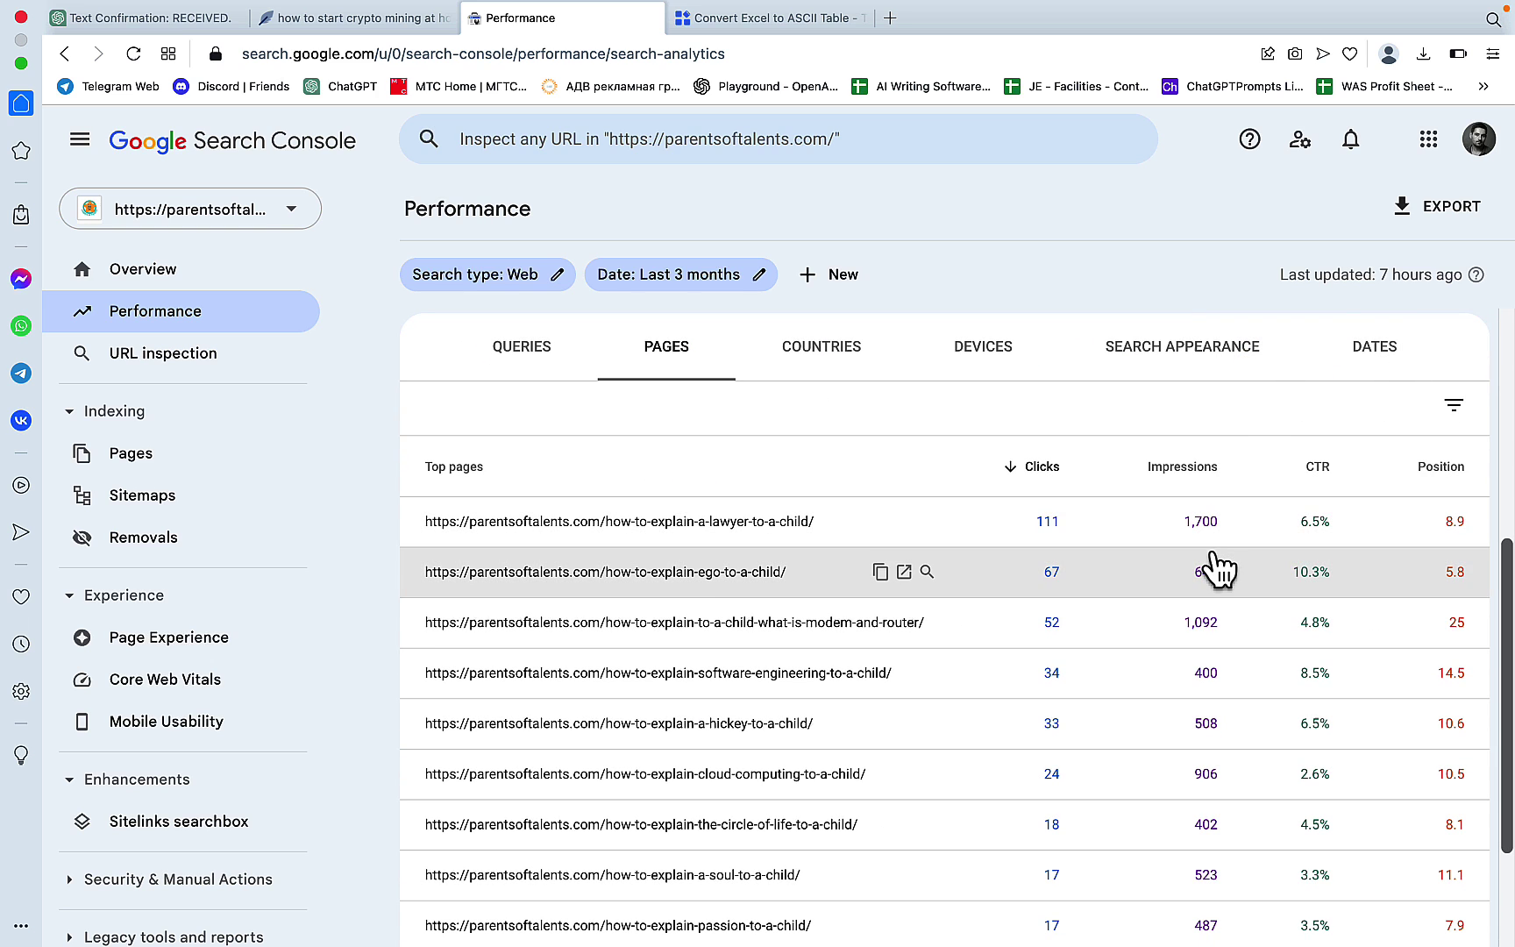
click(1447, 211)
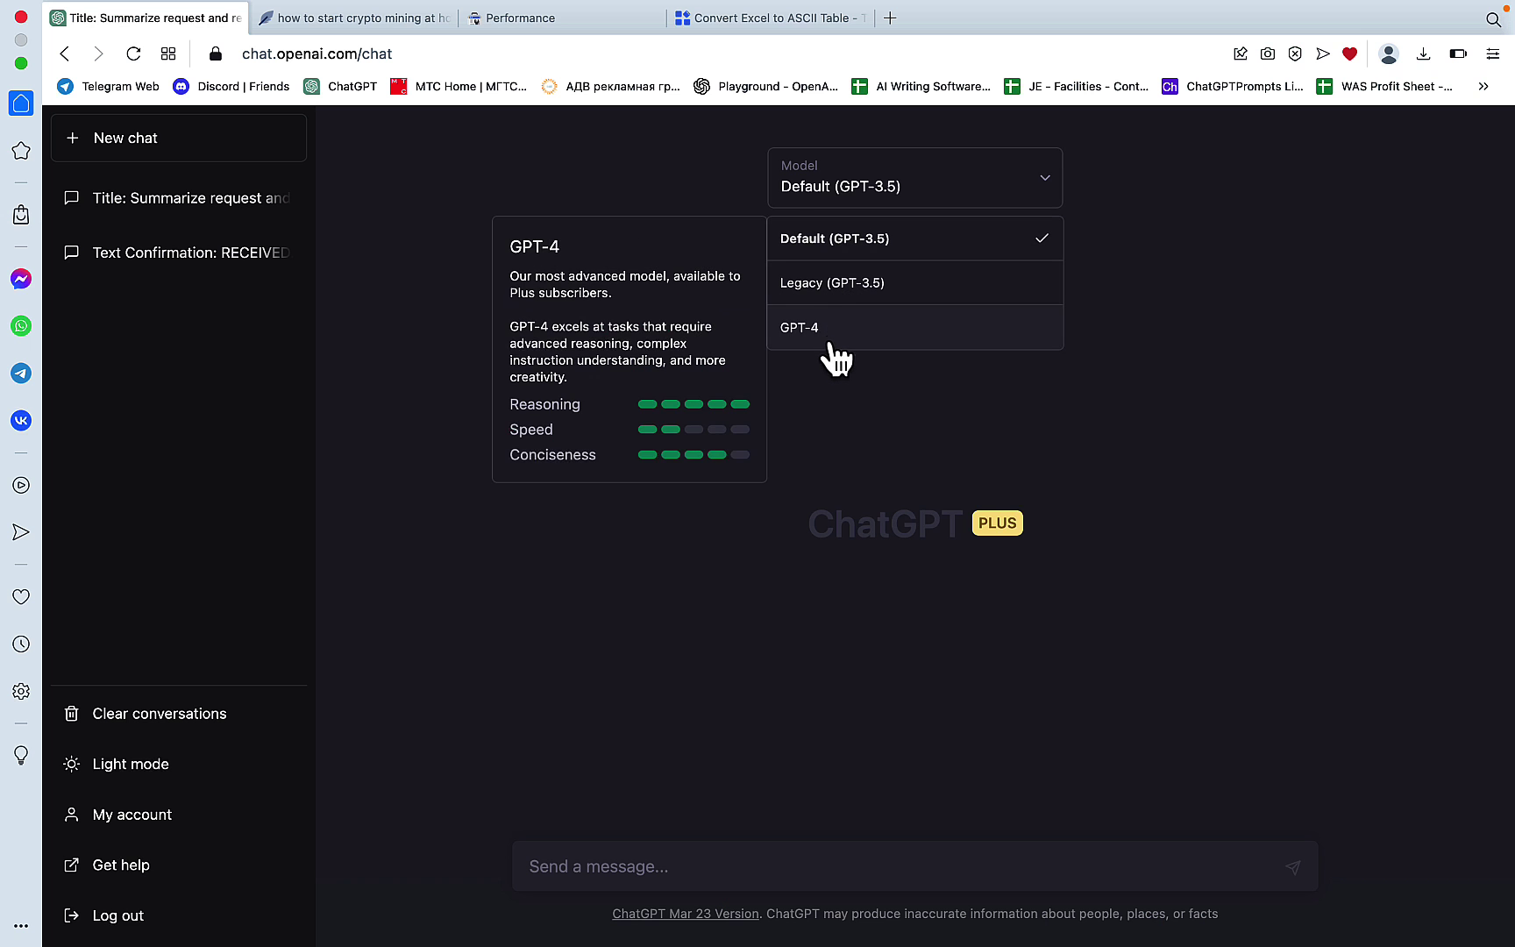
click(825, 358)
Send the pasted confirm-with-RECEIVED instruction in the new GPT-4 chat
click(624, 868)
text(I will paste in text. Confirm with RECEIVED.)
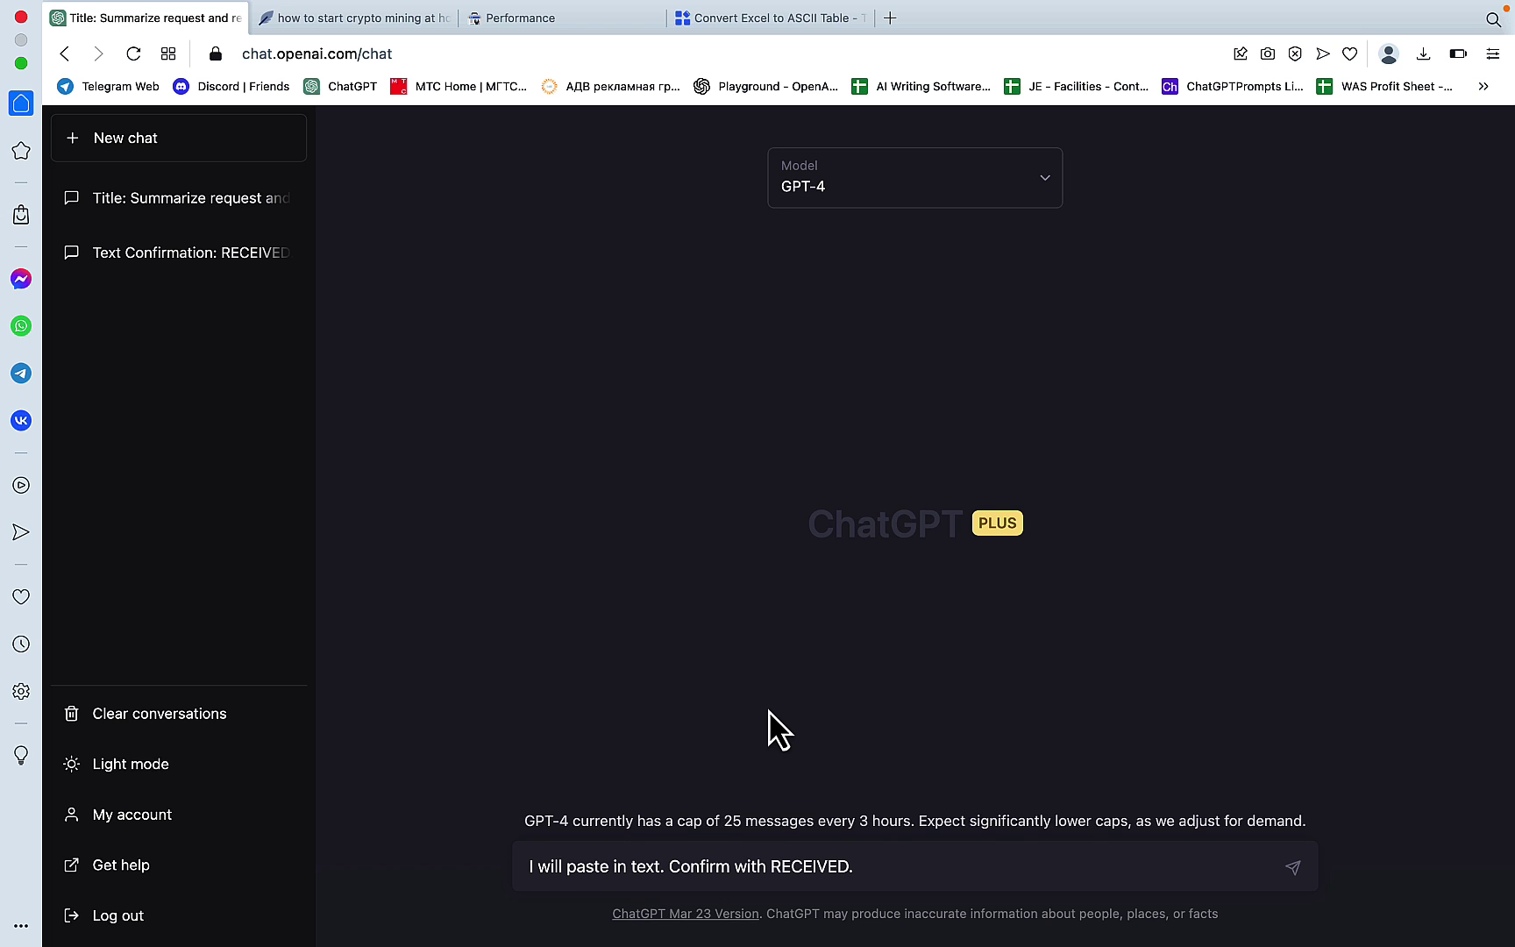
key(Return)
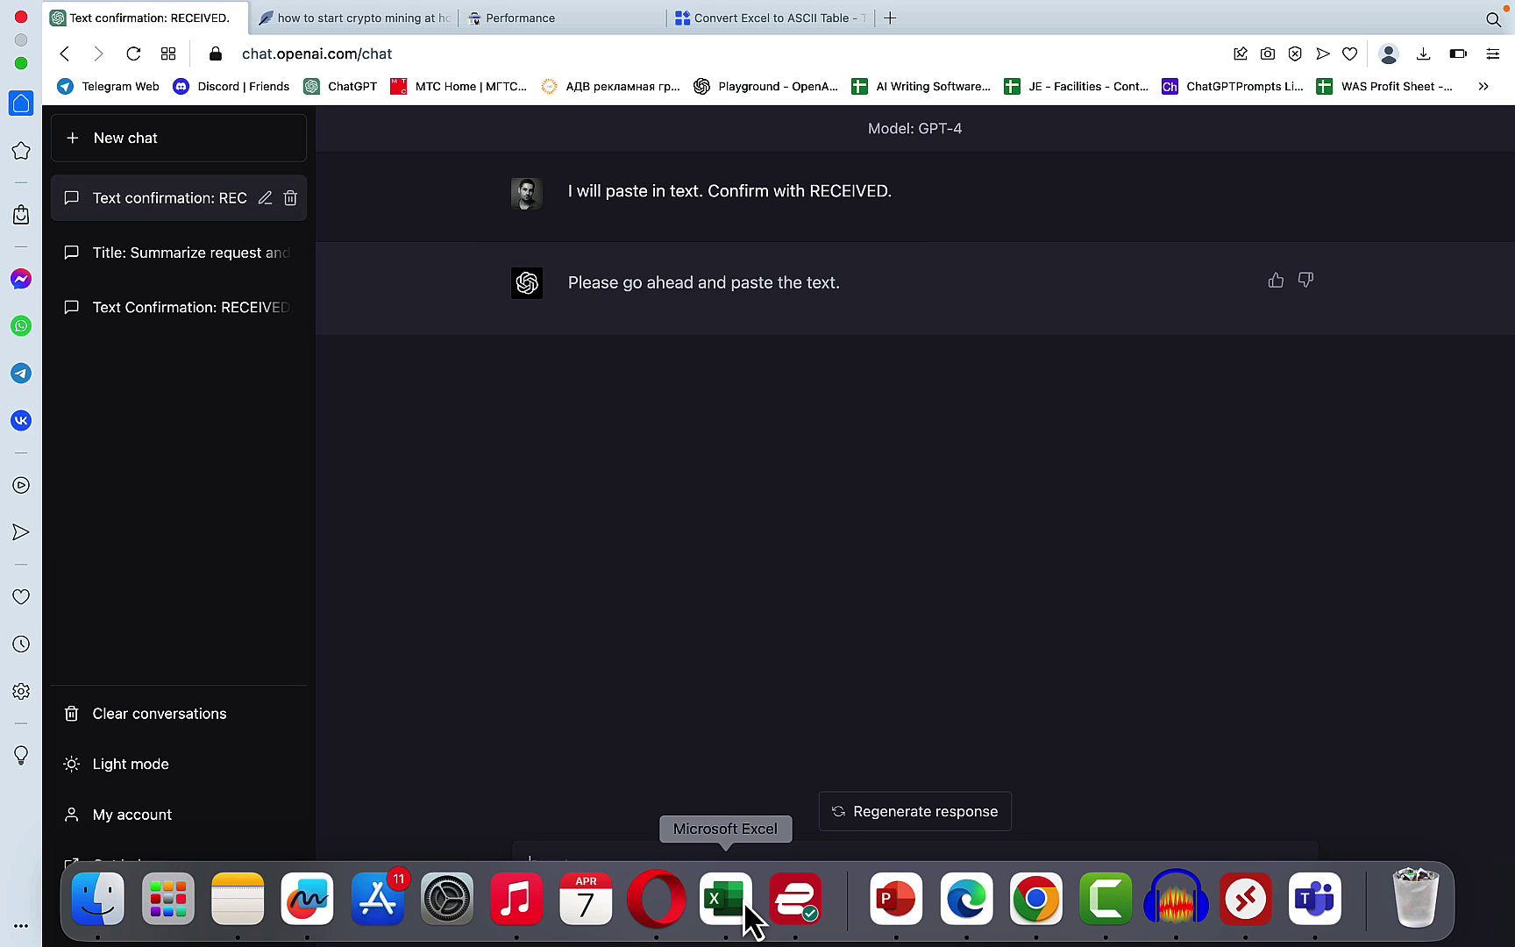
Copy the queries data in columns A–E from the exported Excel sheet
click(727, 899)
key(super+c)
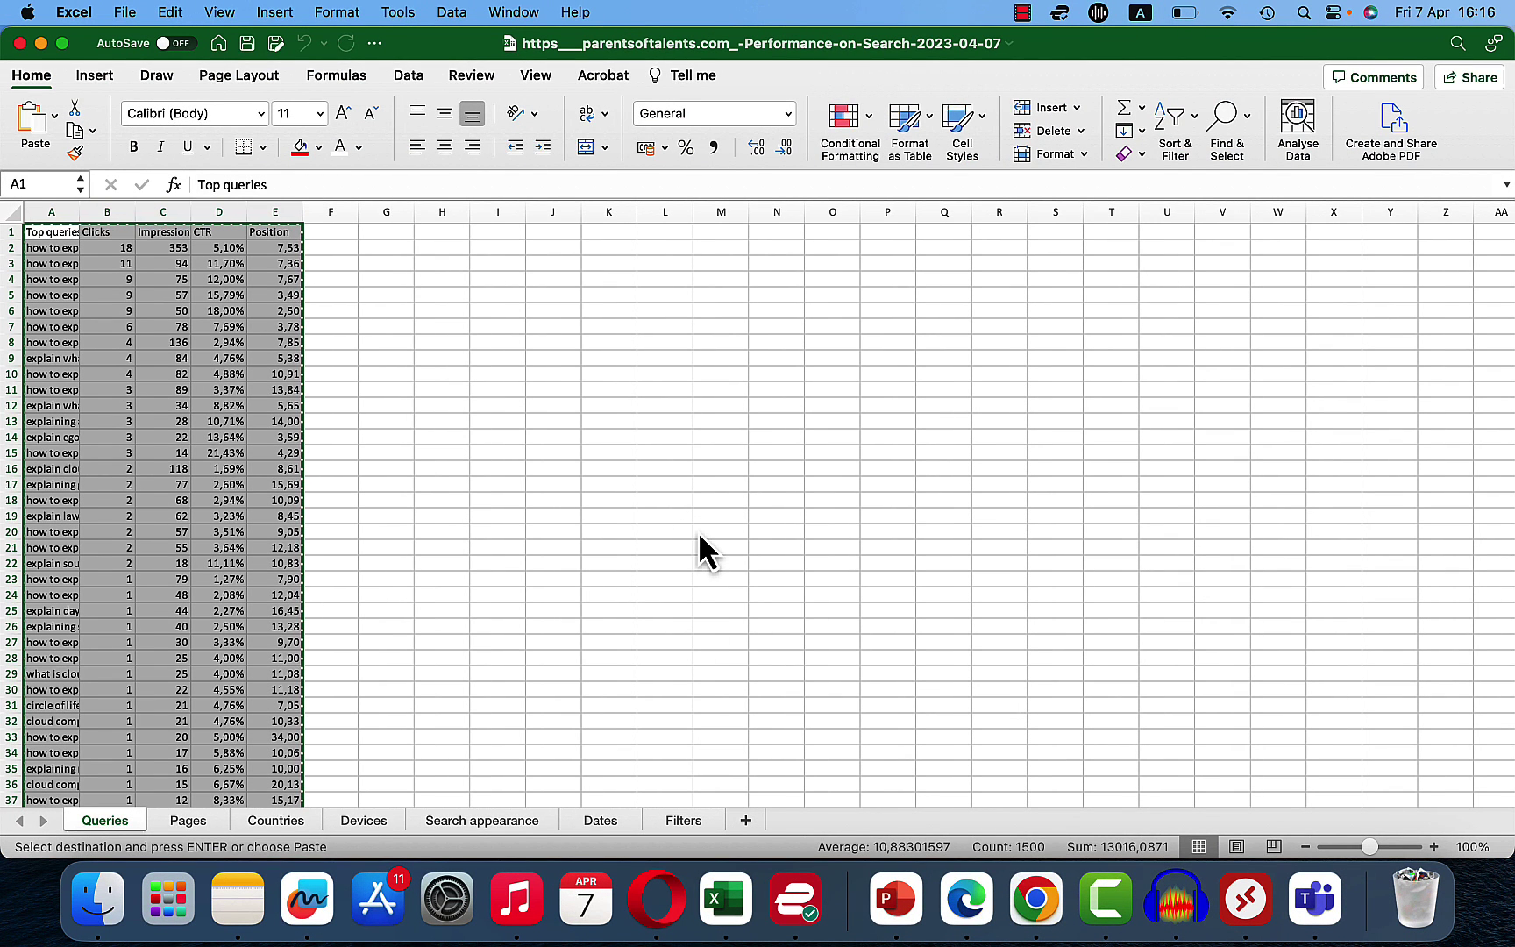
click(675, 937)
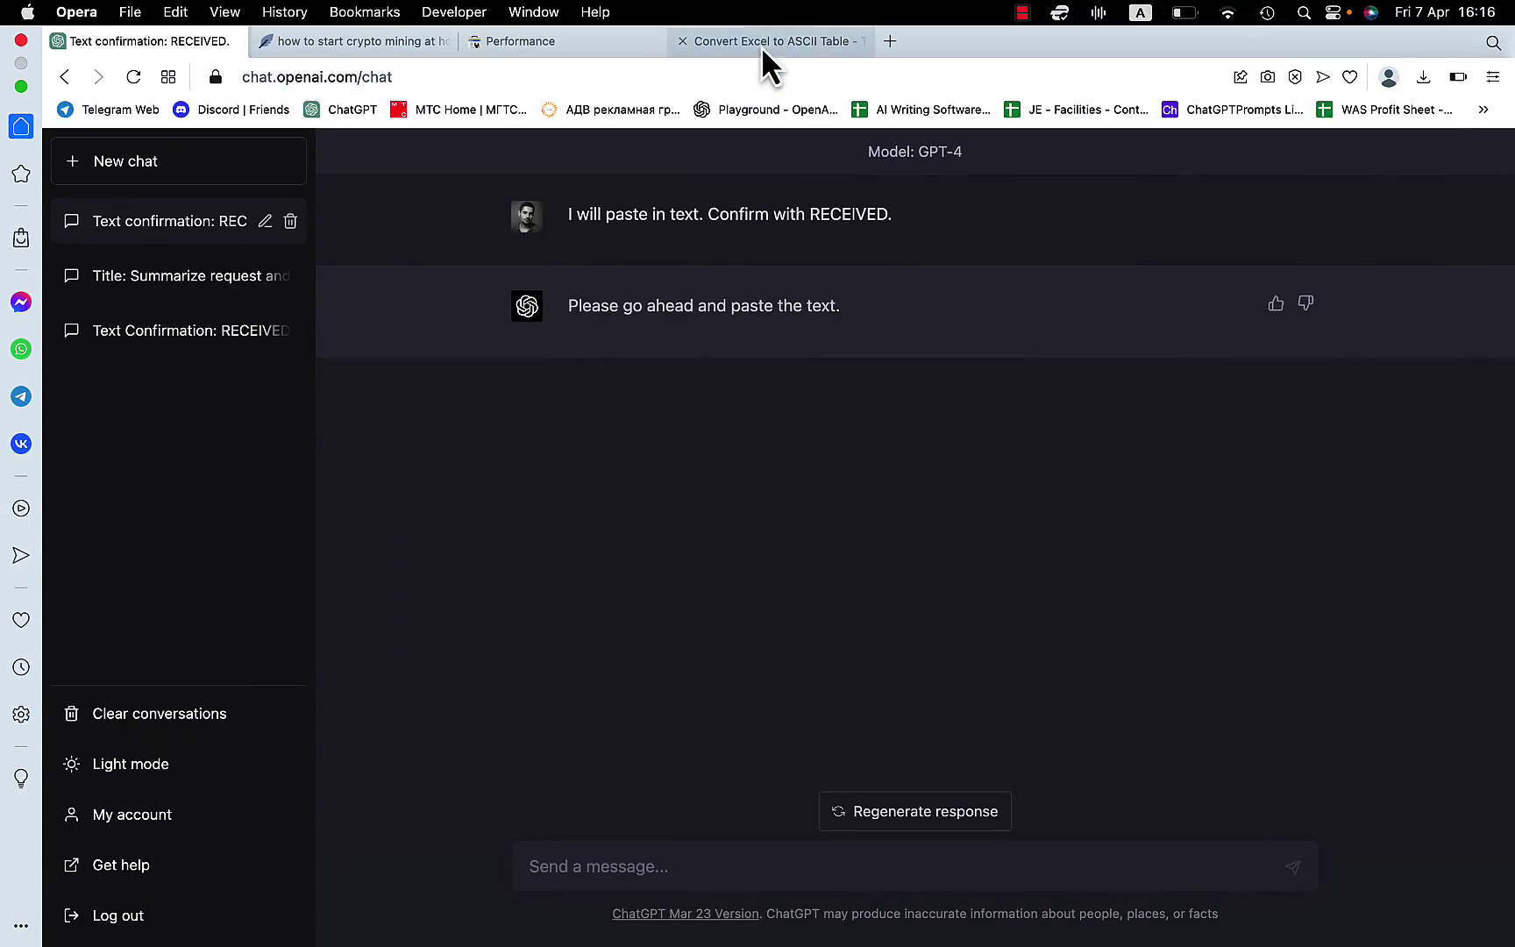
Replace TableConvert's Excel-to-ASCII data source with the copied queries to produce a 300 × 5 ASCII table
click(761, 41)
key(super+a)
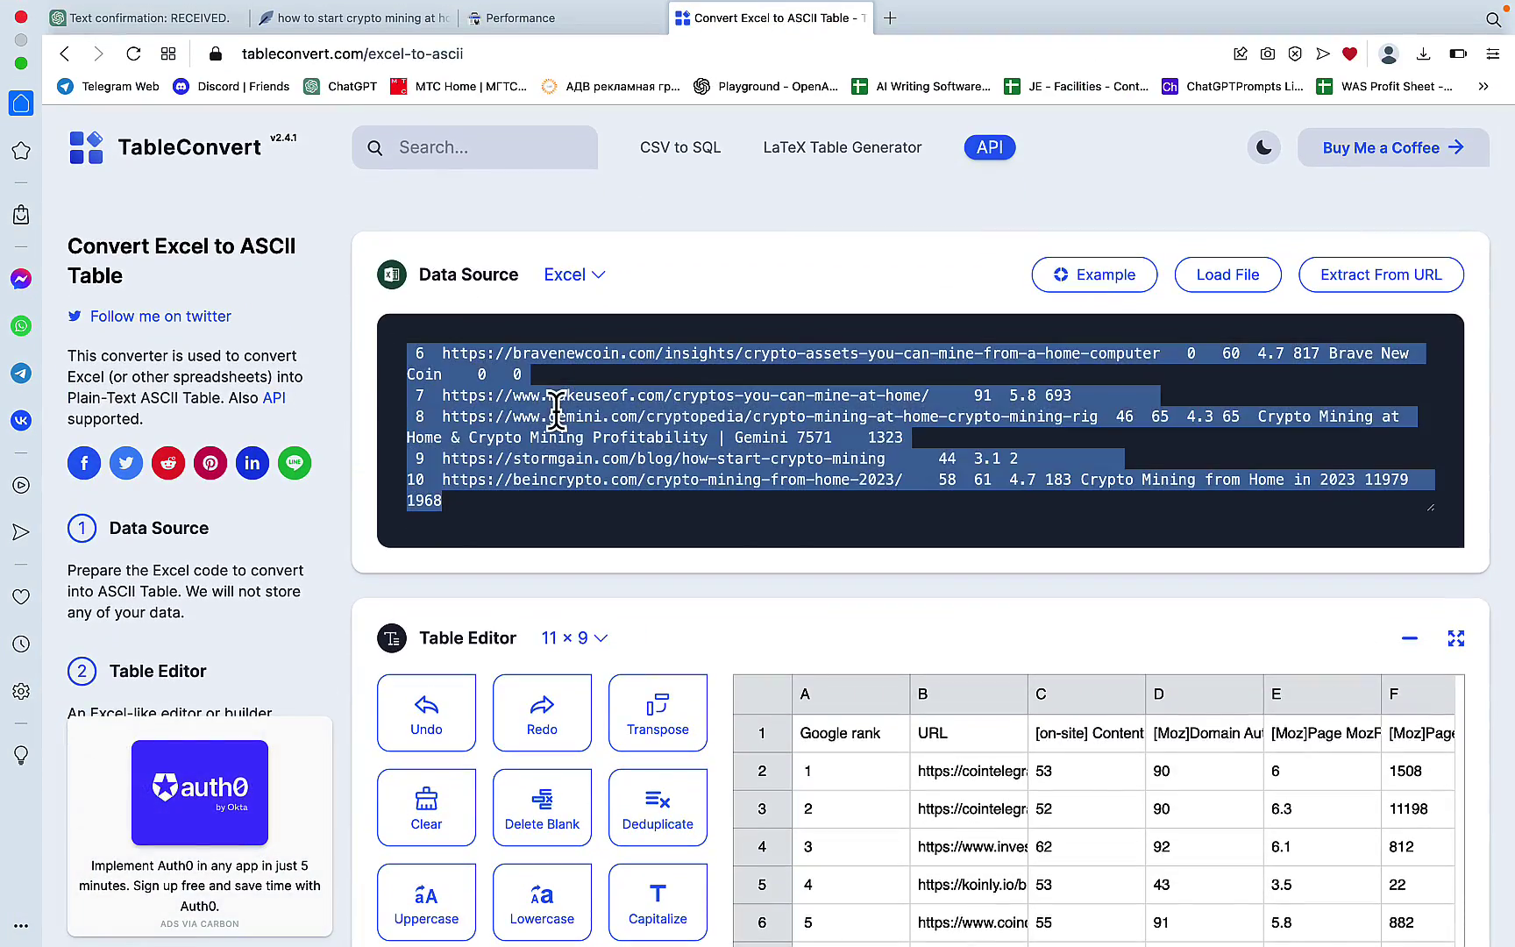
key(super+v)
scroll(939, 545, down, 3)
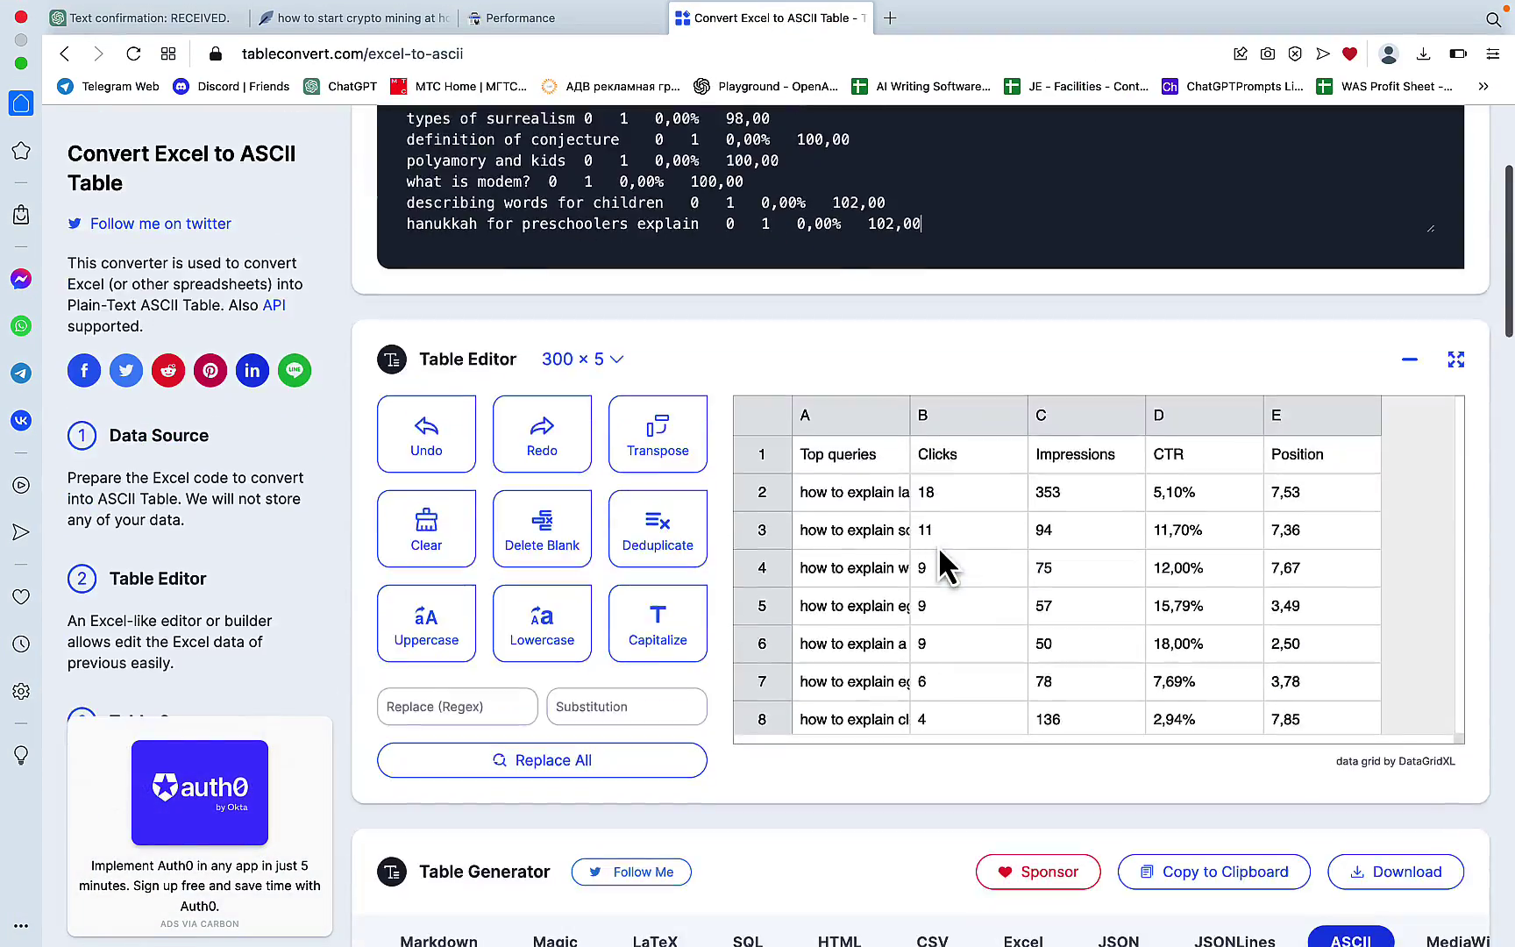
scroll(982, 647, down, 2)
scroll(1017, 679, down, 3)
key(super+1)
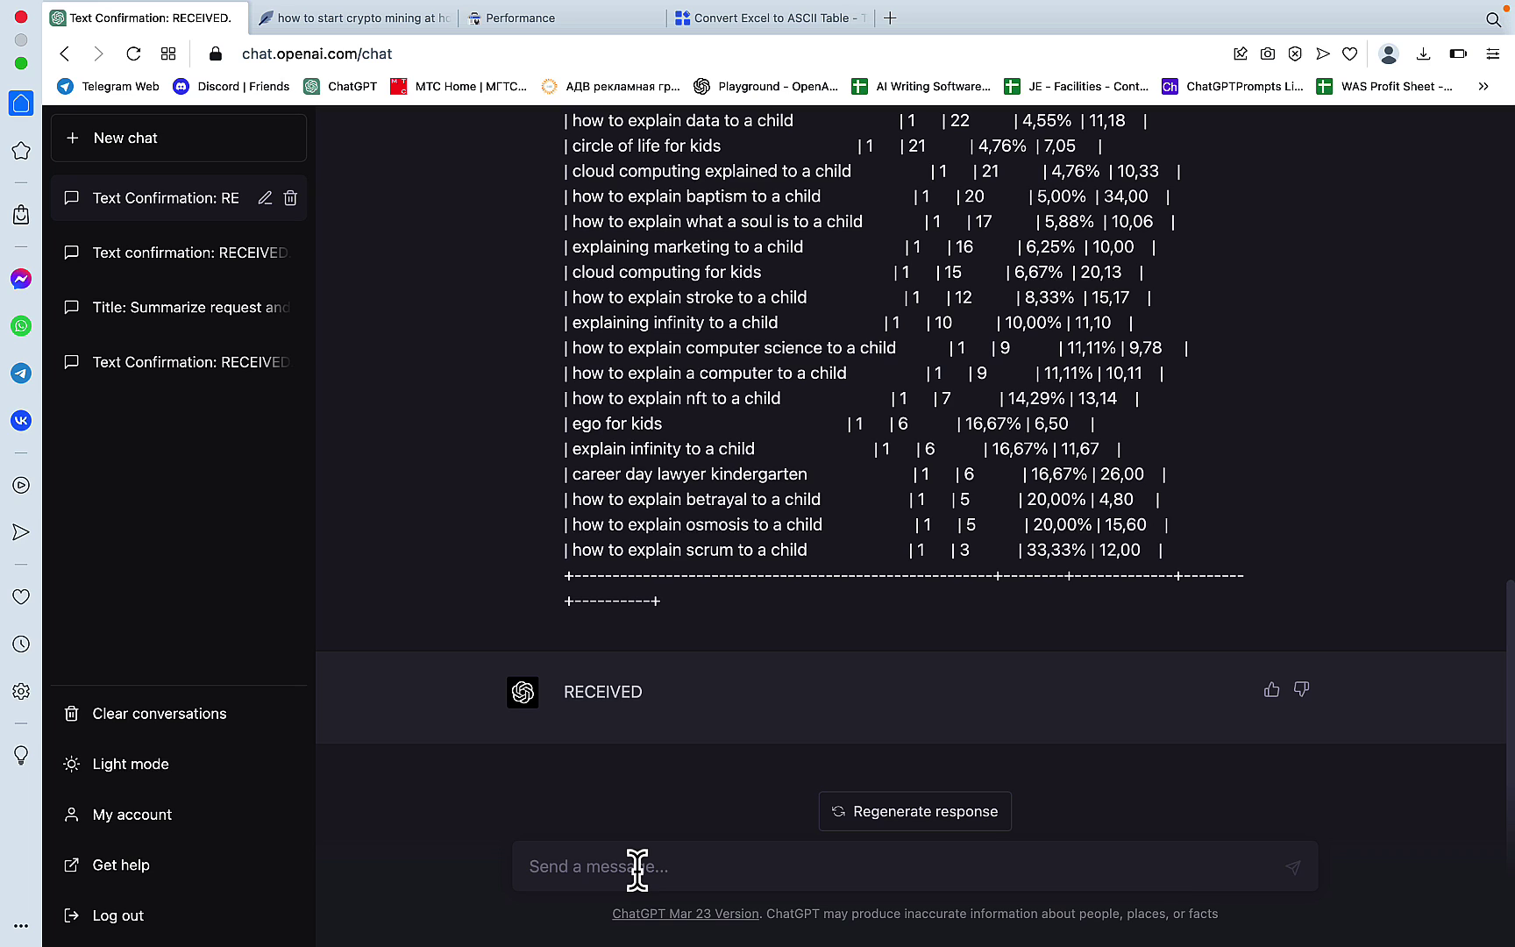
Send the prompt for 10 high-potential pages (lowest clicks, highest impressions, lowest position), then select 'lowest' for editing
key(super+v)
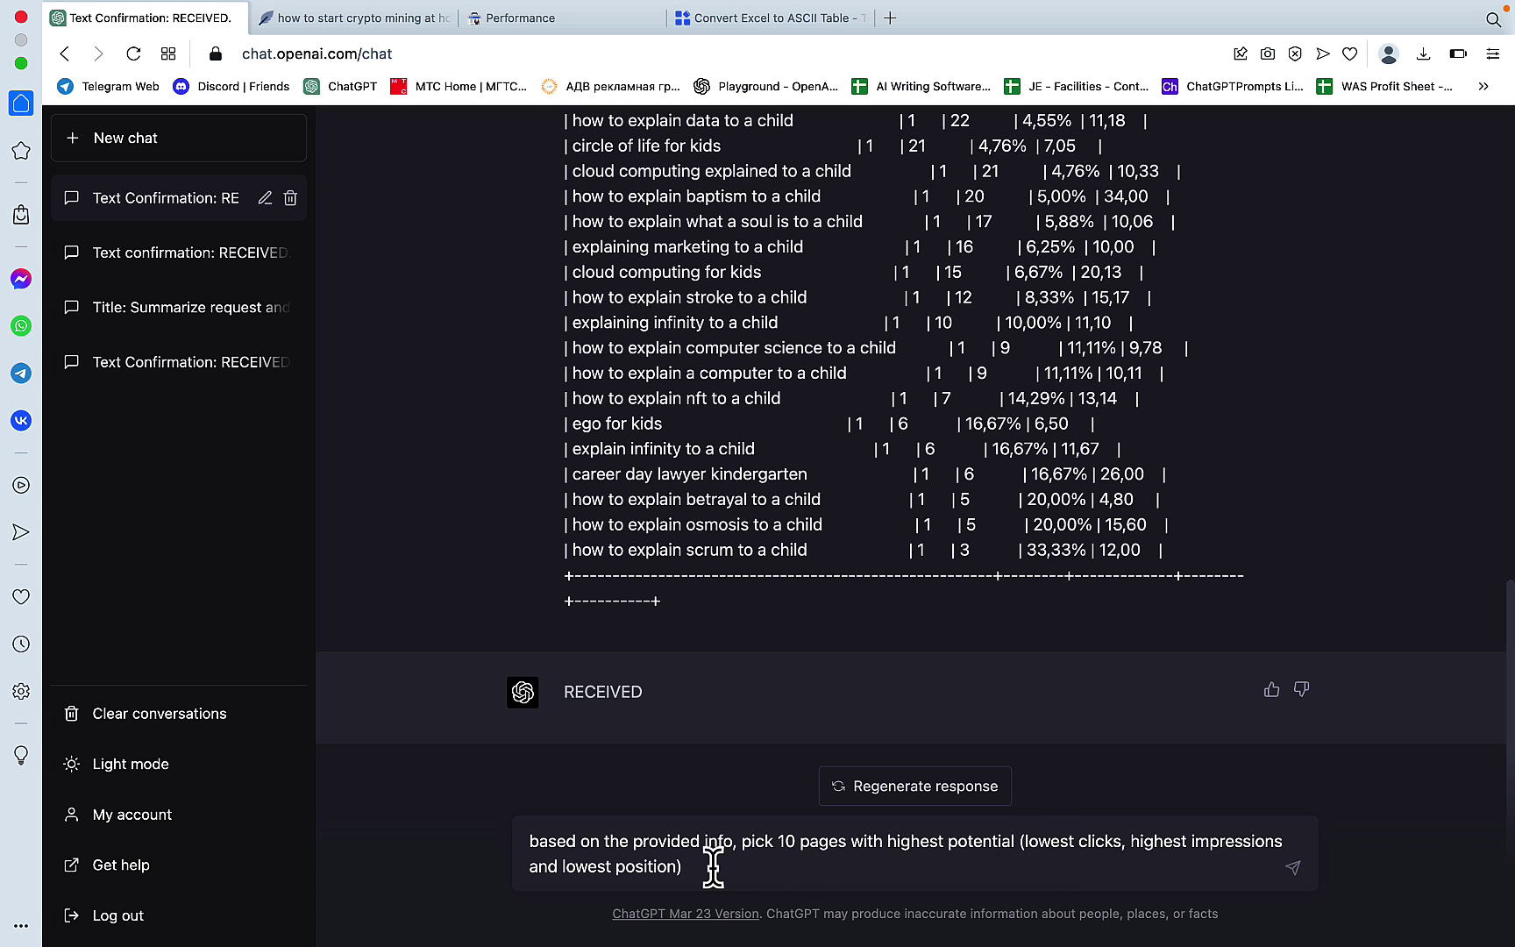
key(Return)
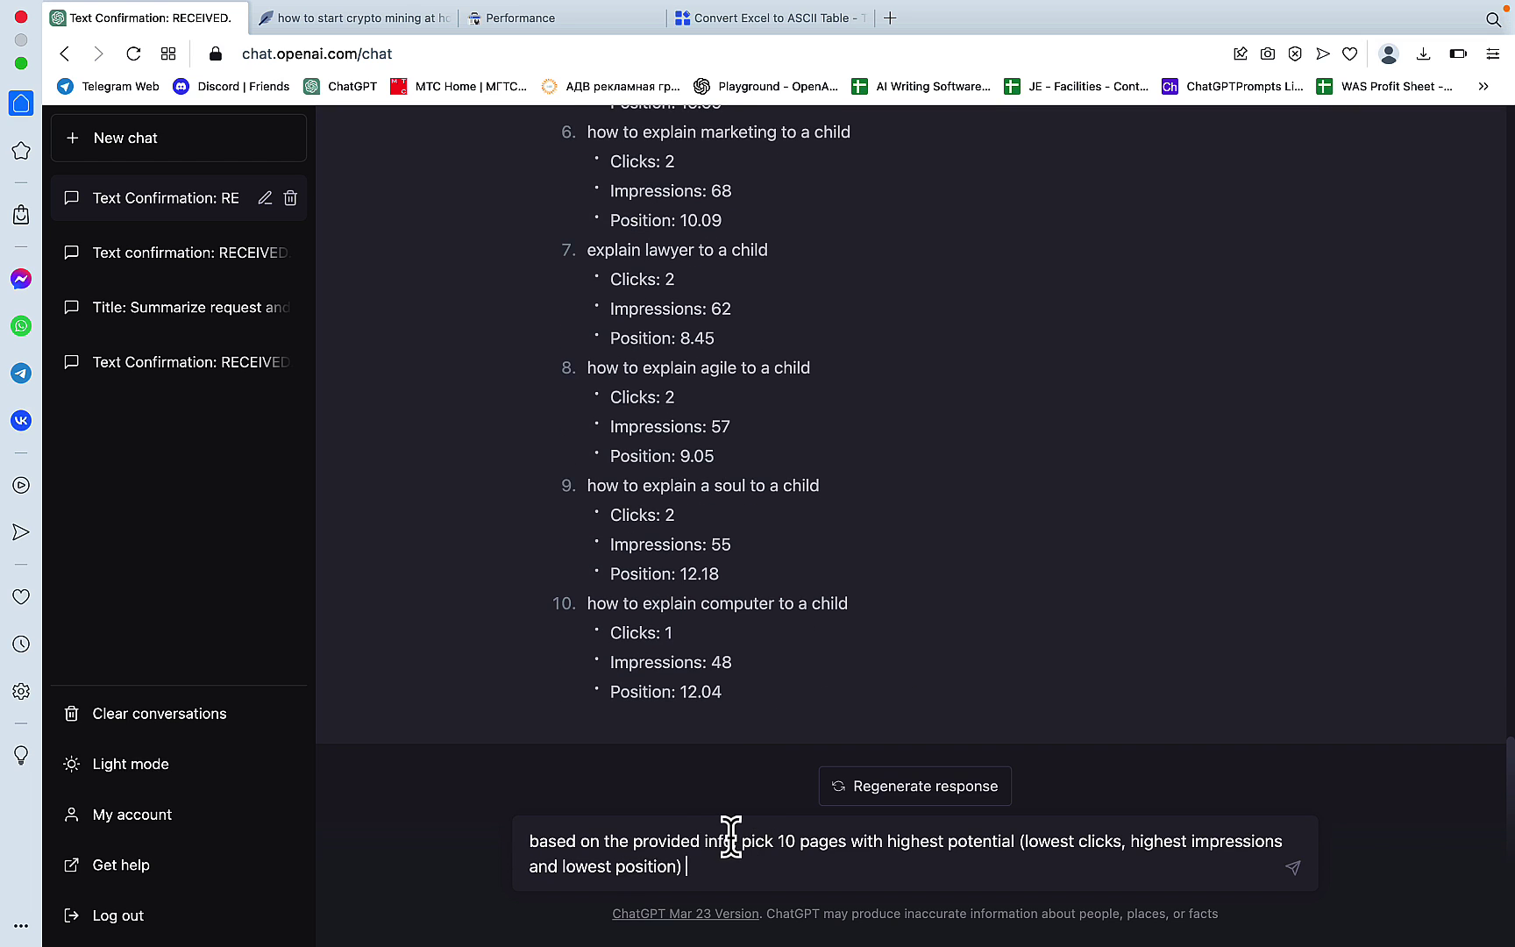
drag(731, 841, 670, 841)
click(747, 874)
drag(615, 868, 565, 868)
Change the position condition to 'higher than 20', resend the prompt, and stop the answer after four results
key(BackSpace)
click(631, 869)
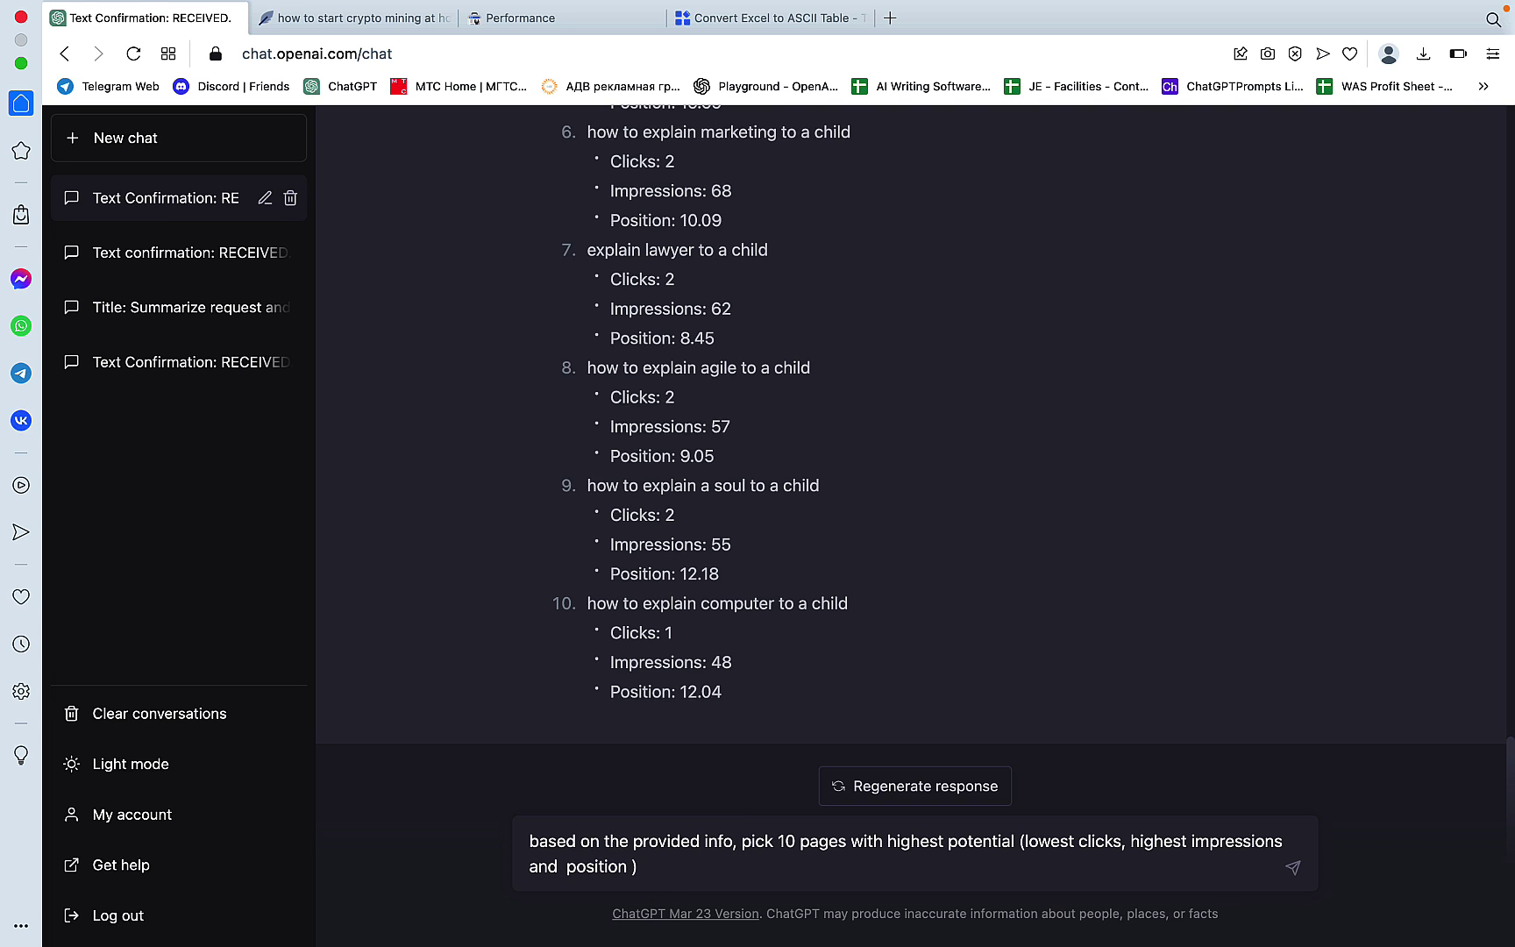
text(higher than 20)
key(Return)
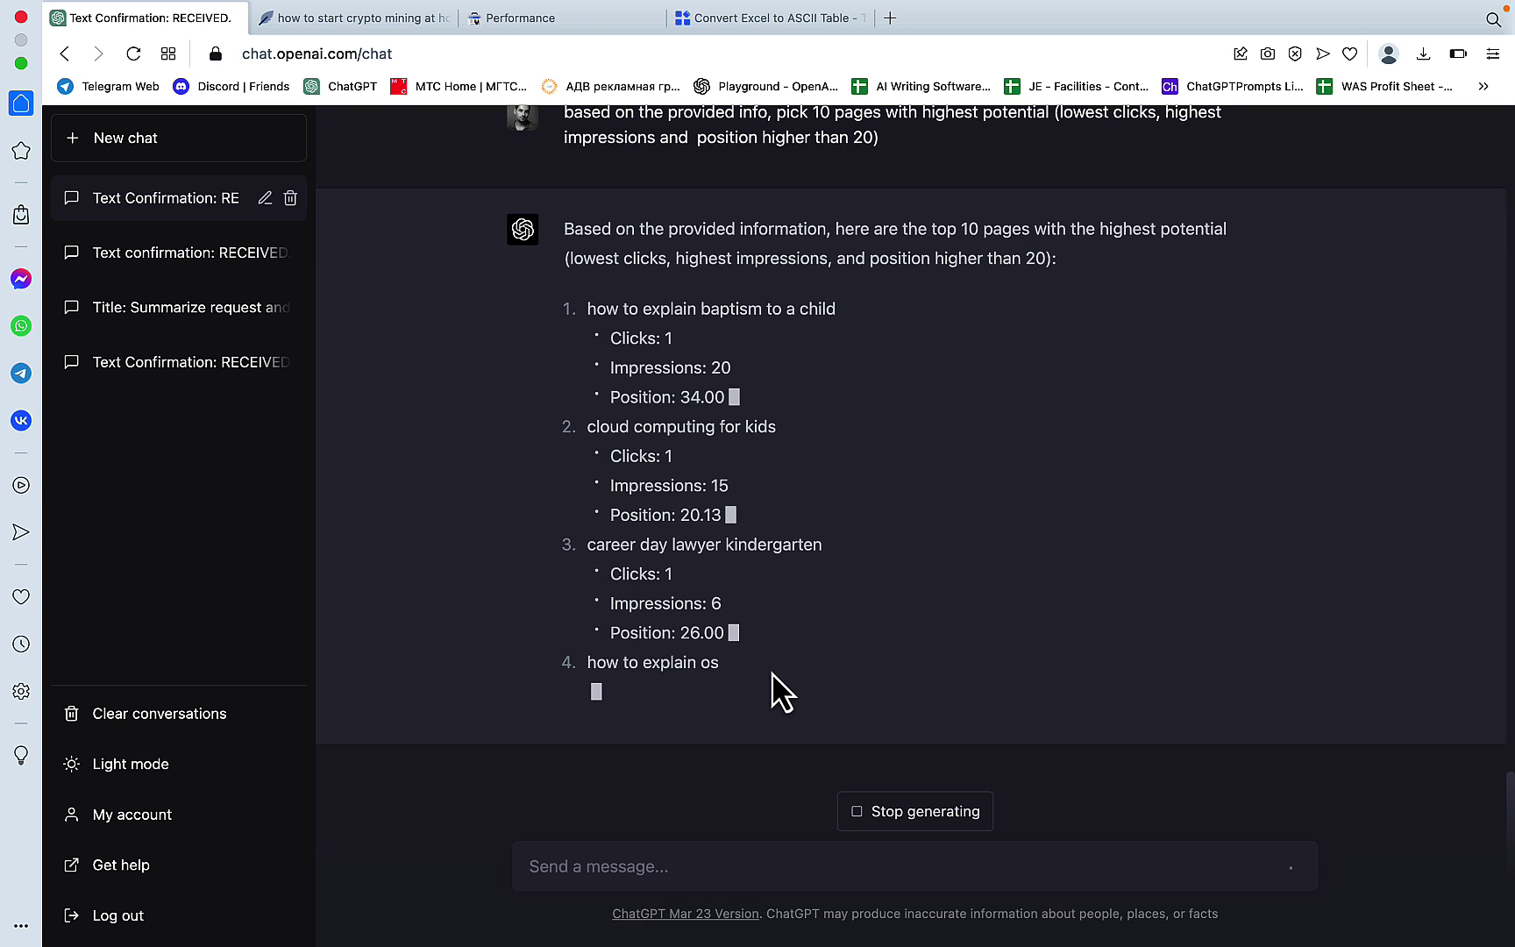
click(926, 823)
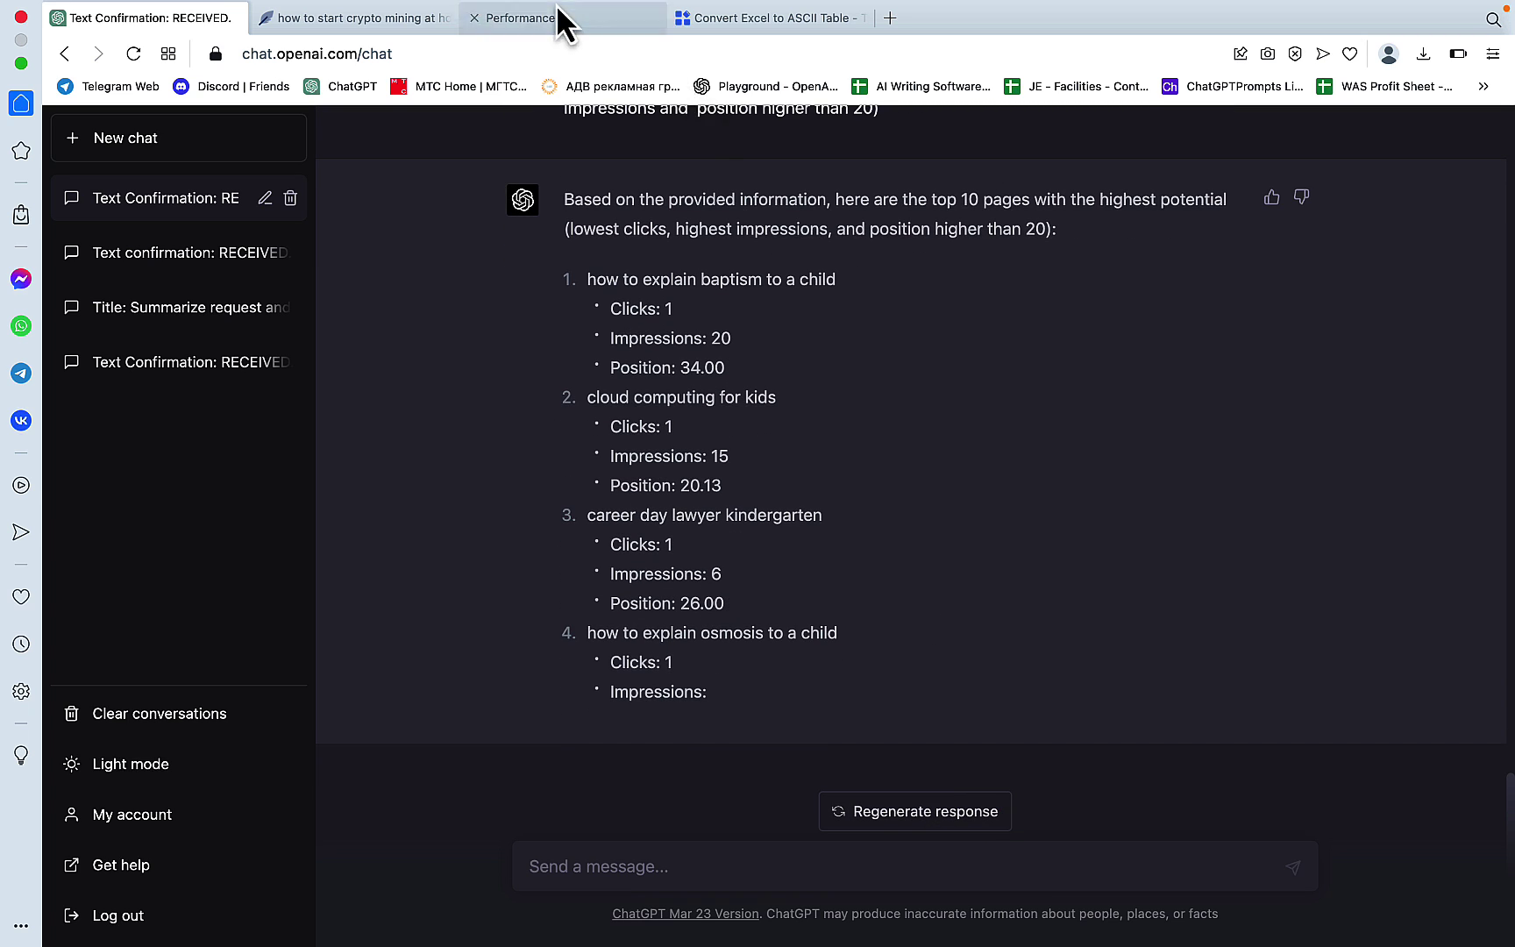
Check the Impressions header in cell C1 of Excel's Queries sheet, then return to the browser
mouse_move(454, 30)
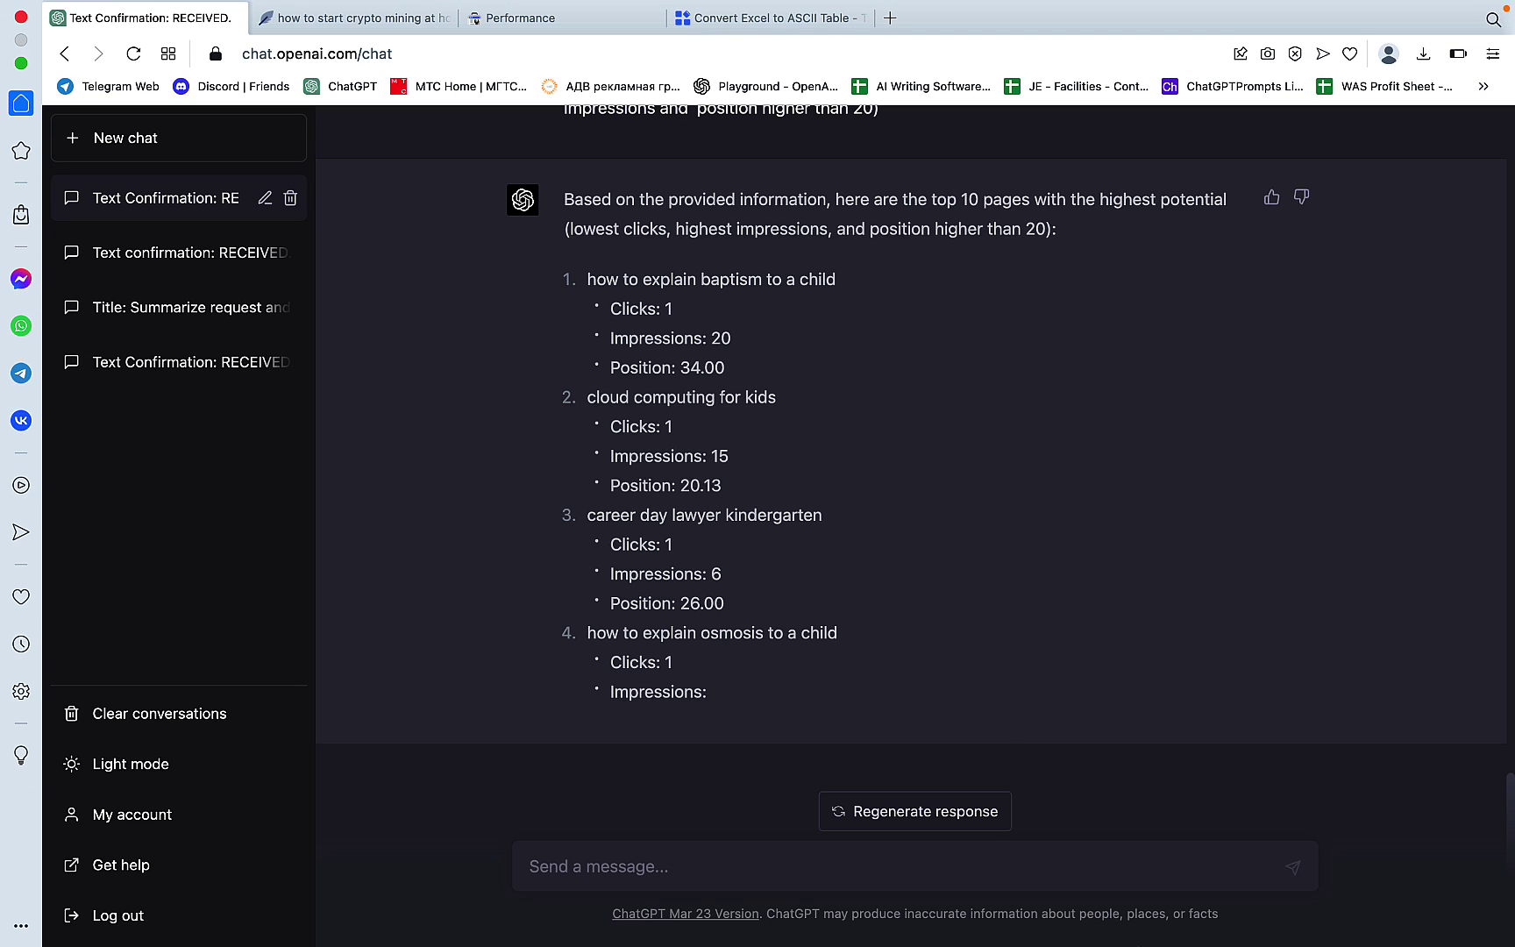
mouse_move(1105, 920)
click(725, 903)
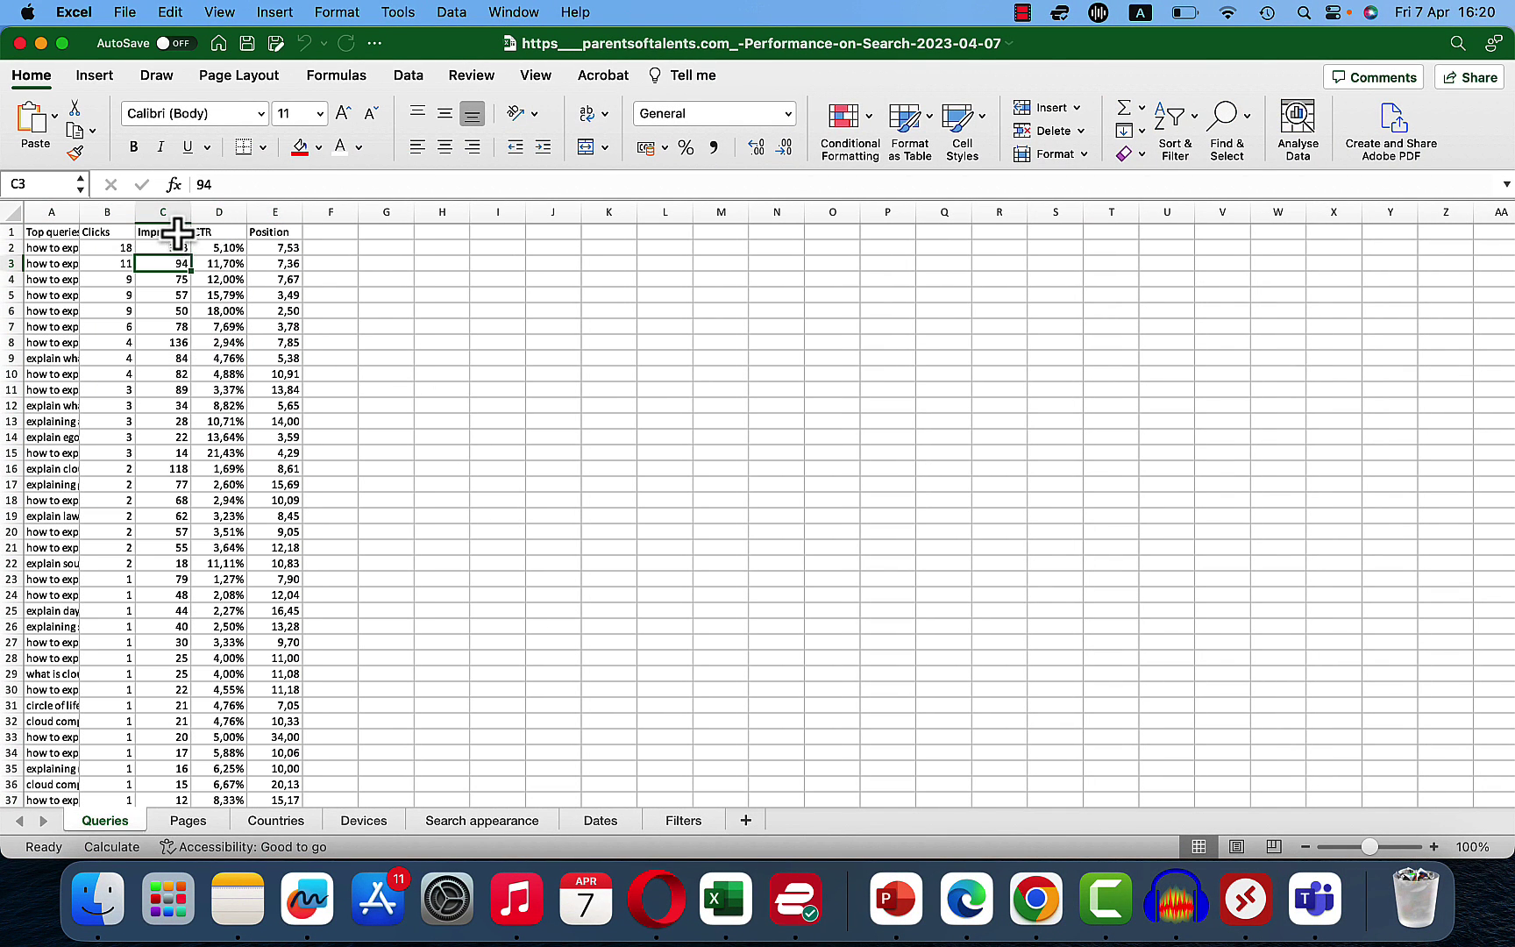
click(177, 232)
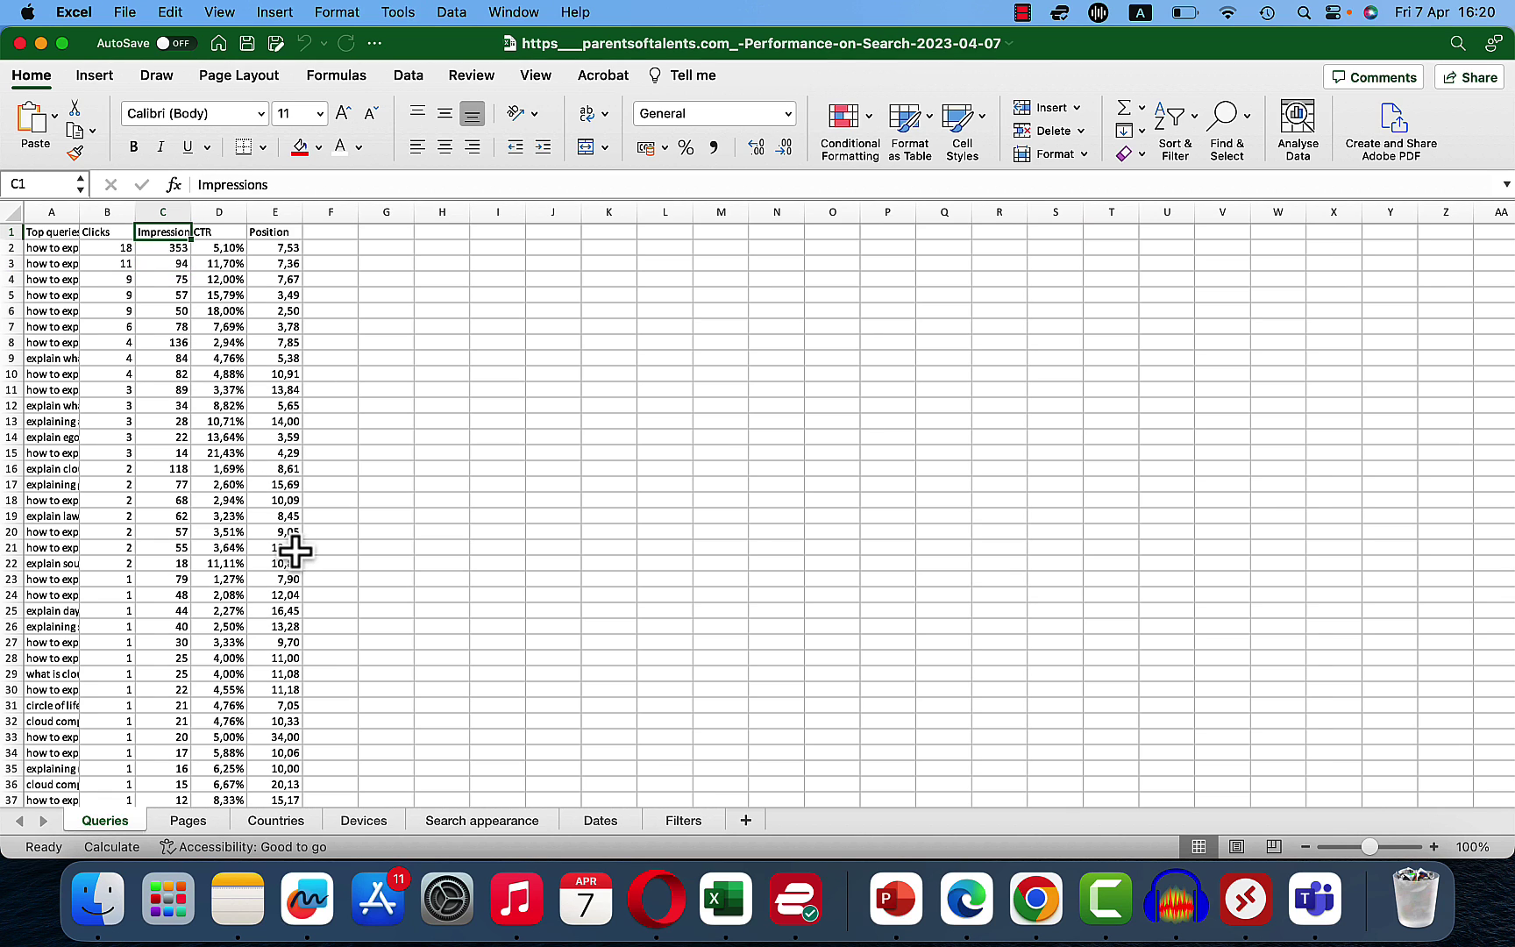
click(659, 912)
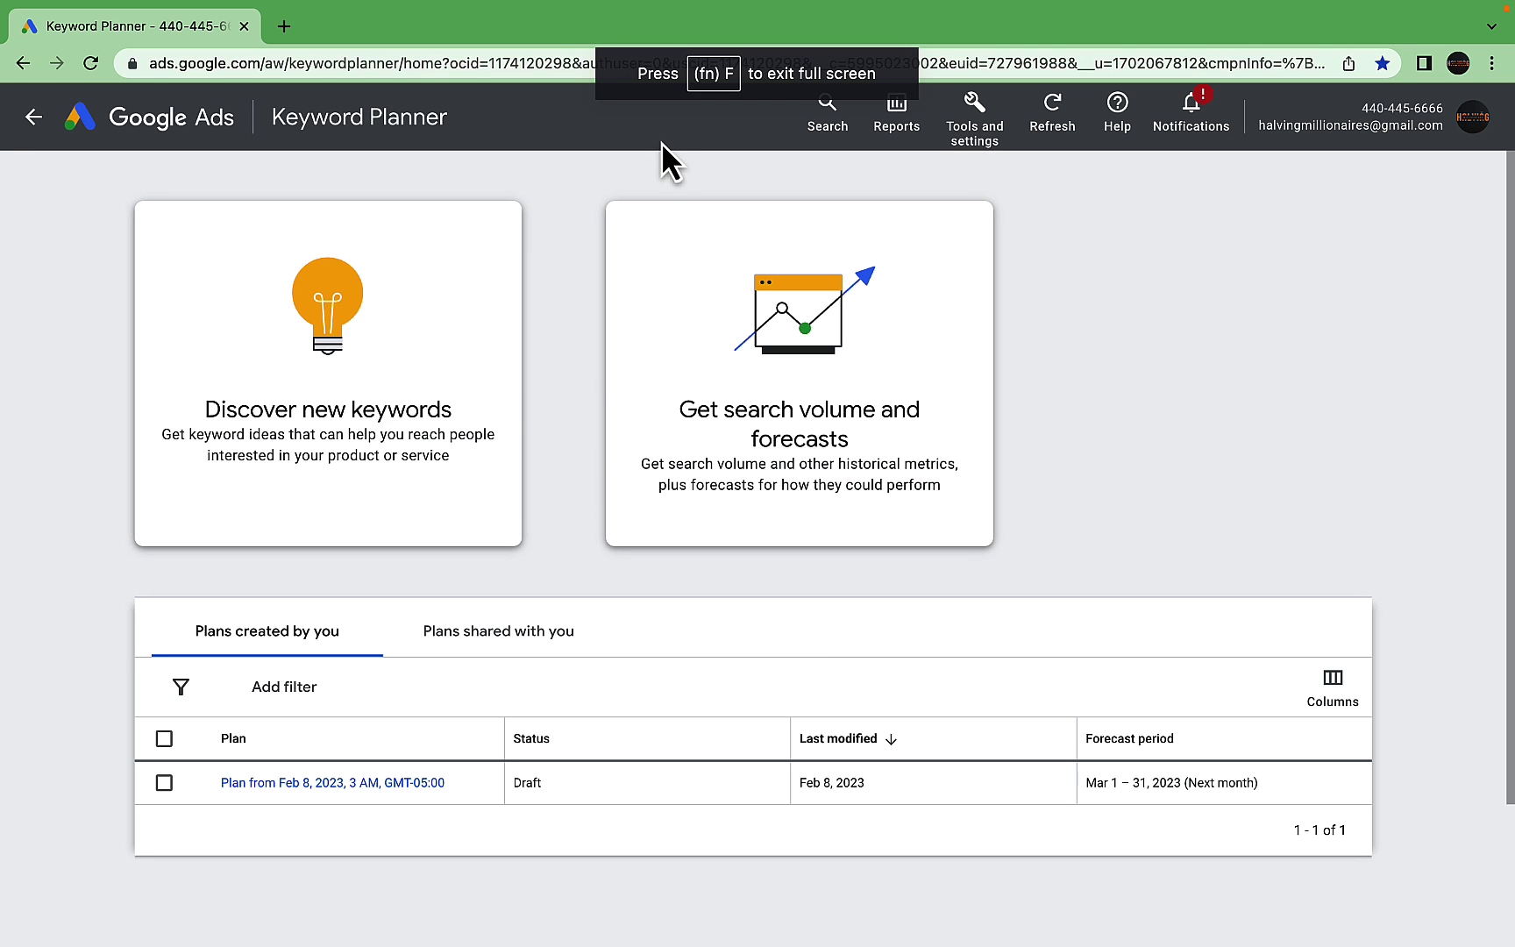
Discover keyword ideas for 'ai generated art' in Keyword Planner and download them as a report
click(342, 442)
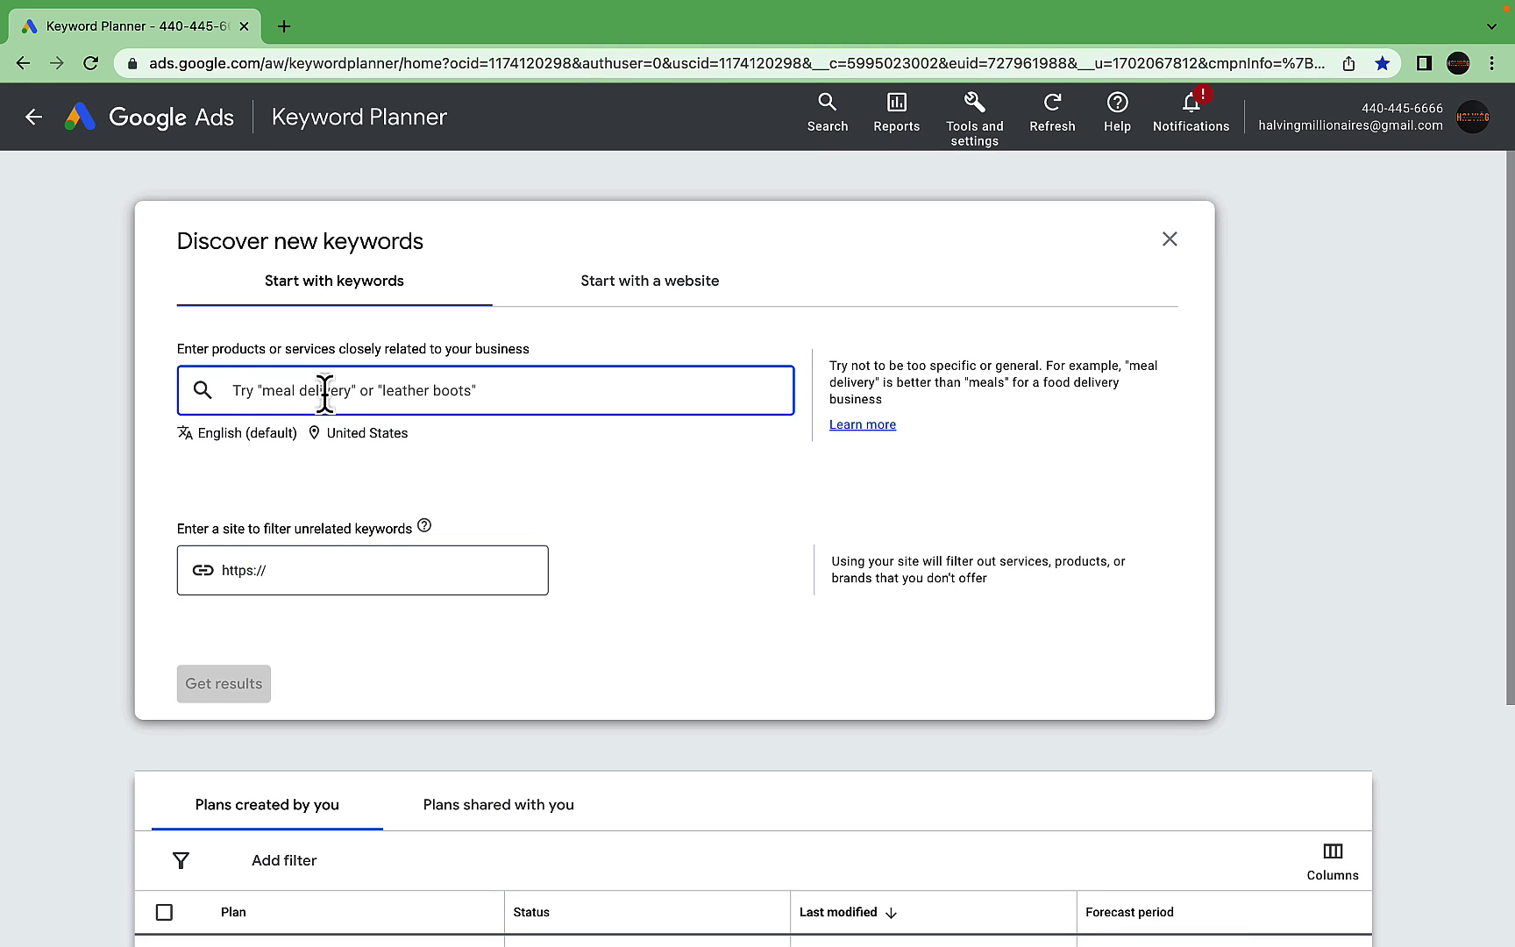
text(ai)
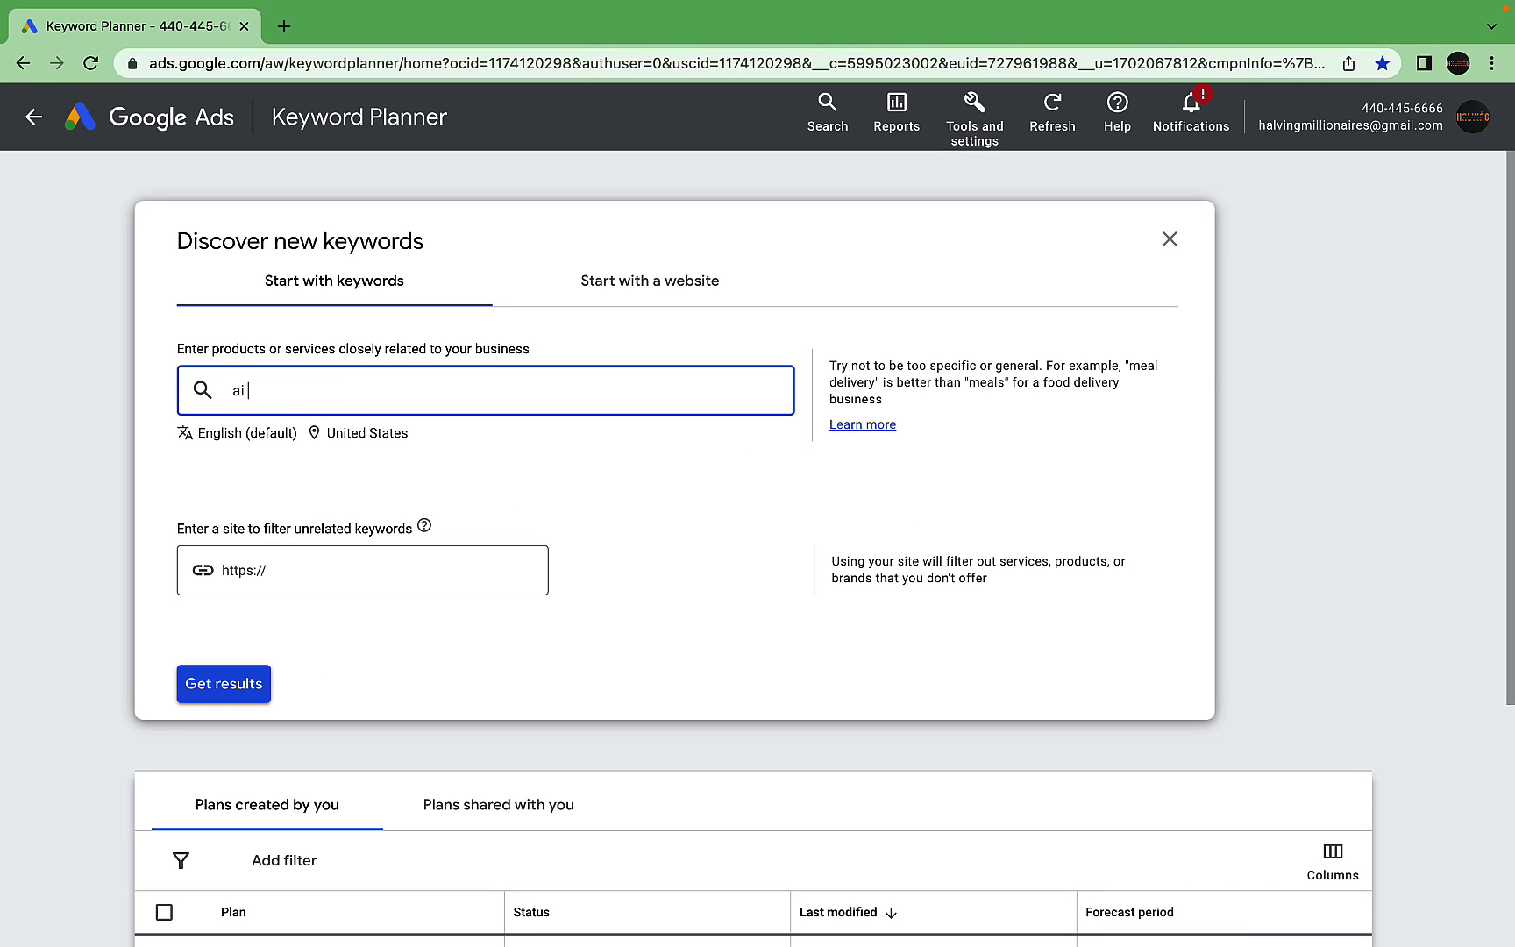
text( generated art)
key(Return)
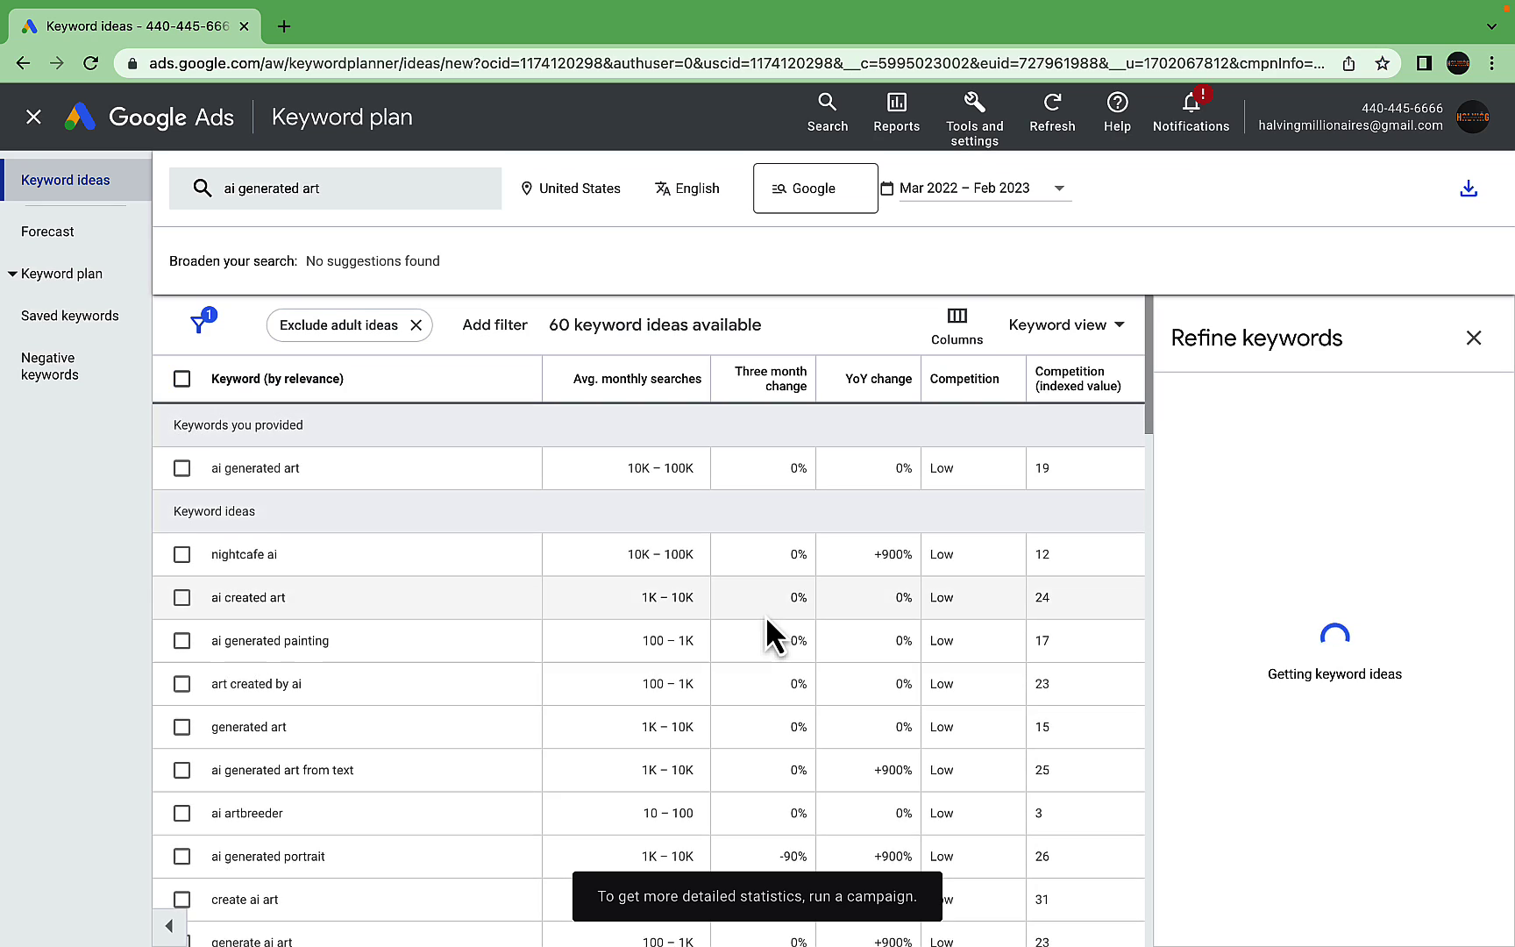
click(1469, 188)
click(1413, 221)
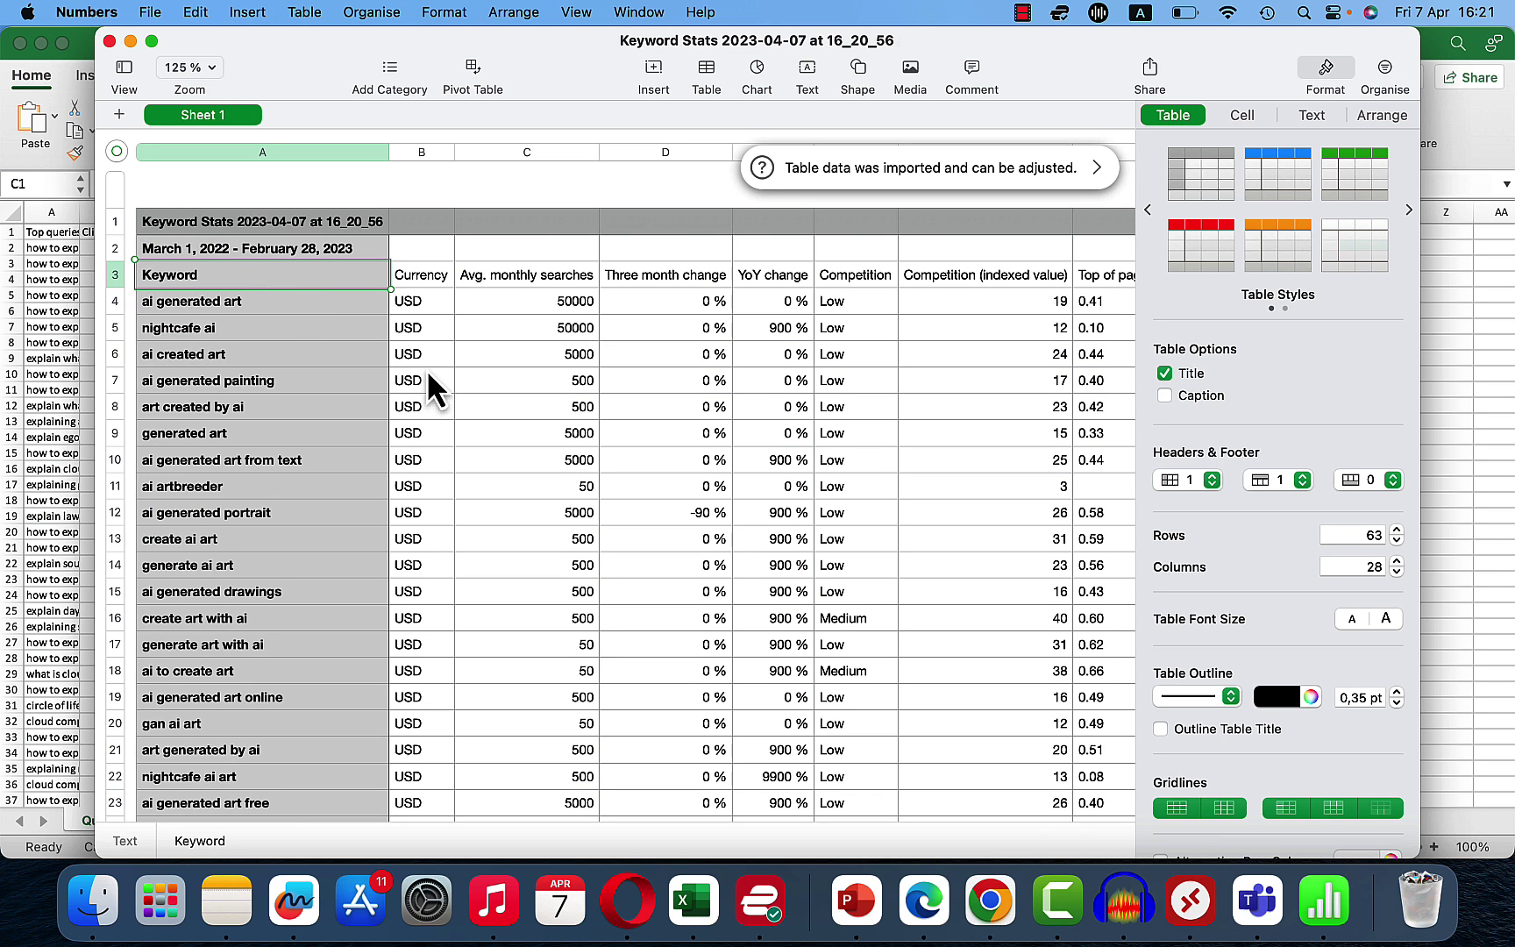
Review the Keyword Stats column headers in row 3, extending the selection across columns A through P
key(shift+Right)
key(shift+Right)
key(shift+Right)
key(shift+Right)
key(shift+Right)
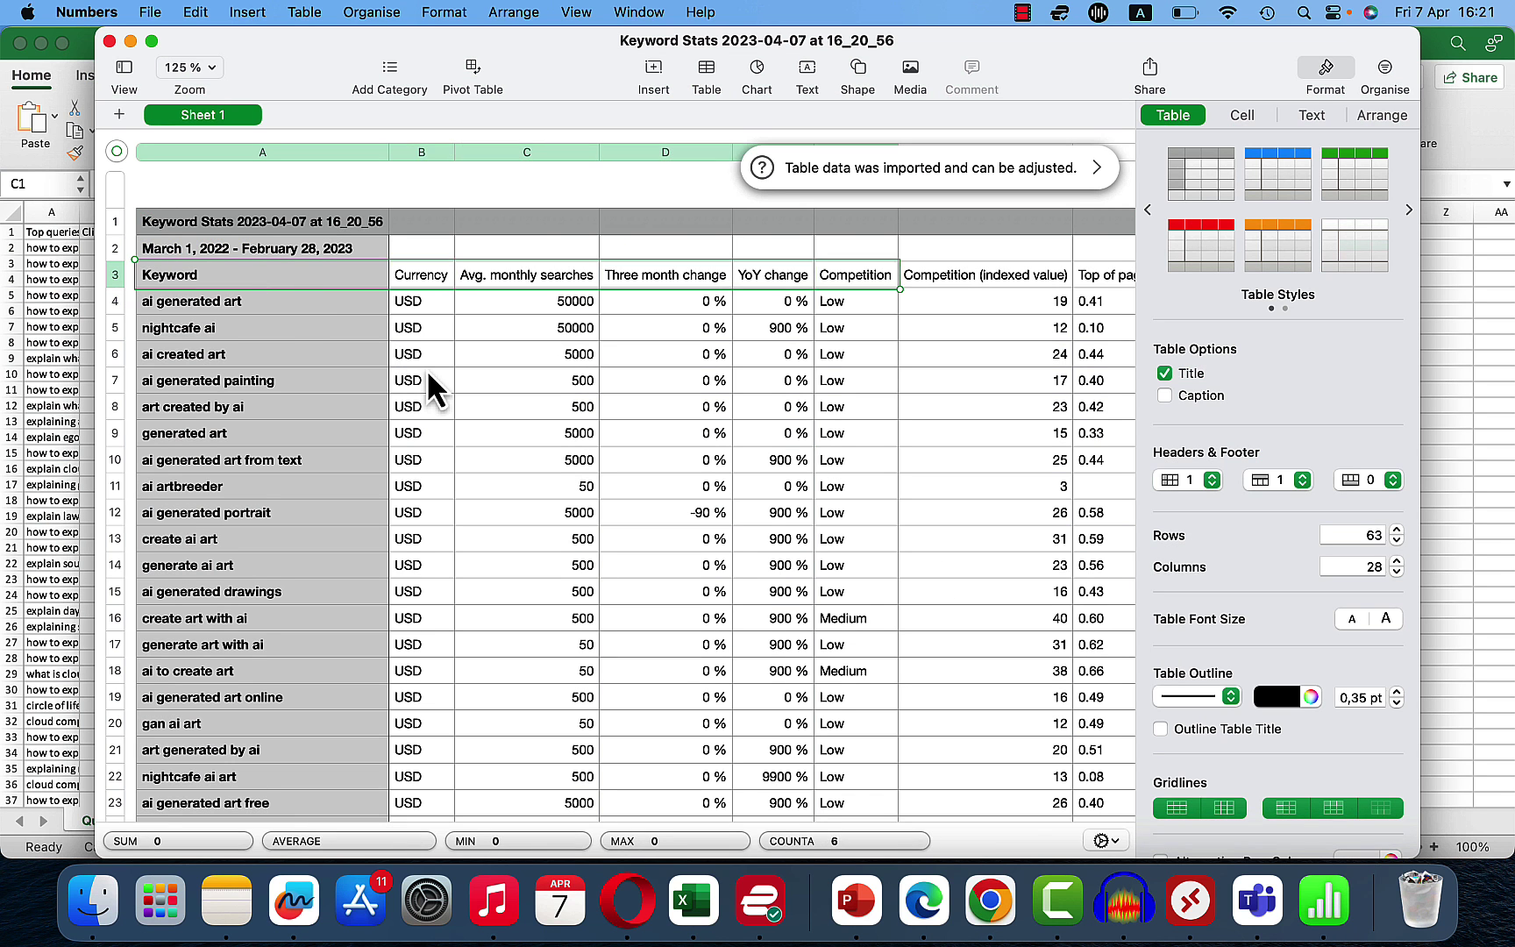
key(shift+Left)
key(shift+Left)
key(shift+Left)
key(shift+Left)
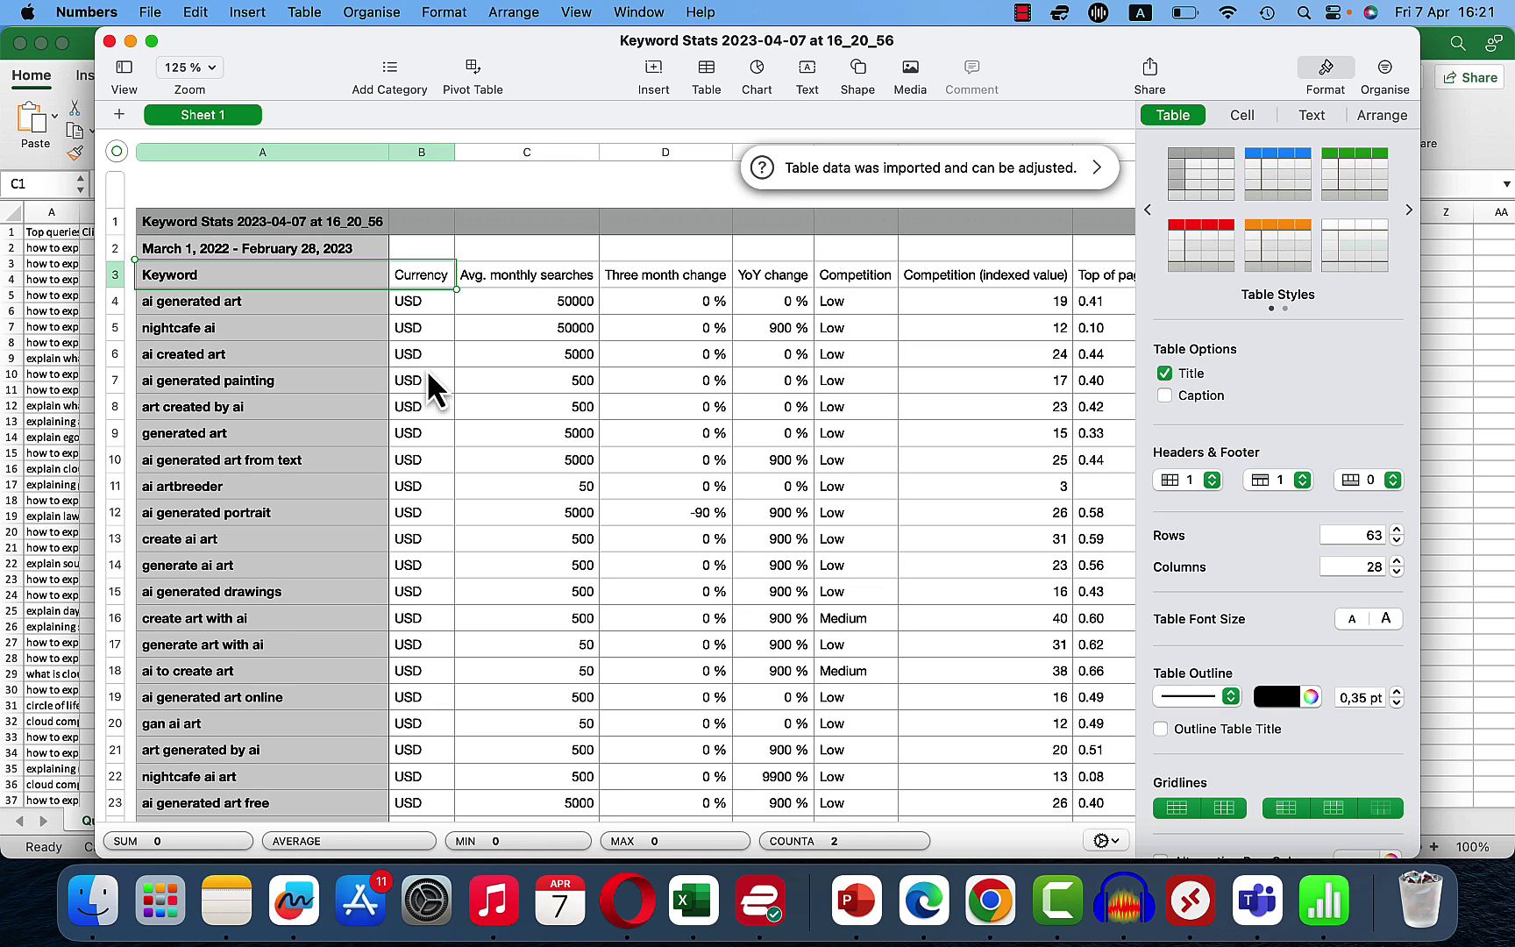
key(shift+Right)
key(shift+Right)
key(shift+Right)
key(shift+Right)
key(shift+Right)
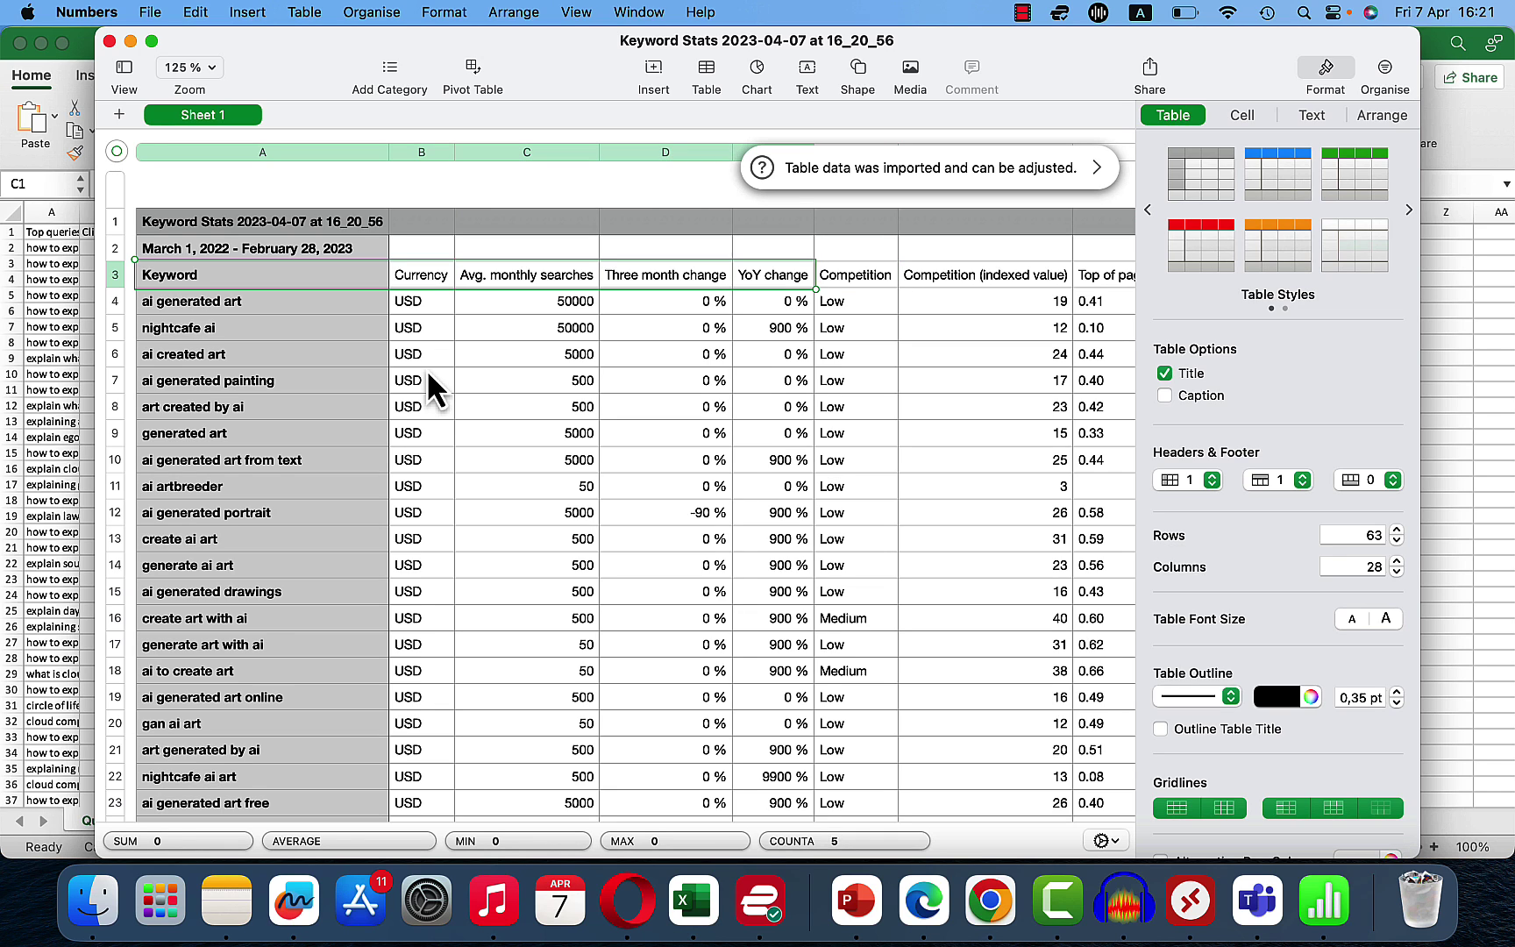
key(shift+Right)
key(shift+Right)
key(shift+Right)
key(shift+Right)
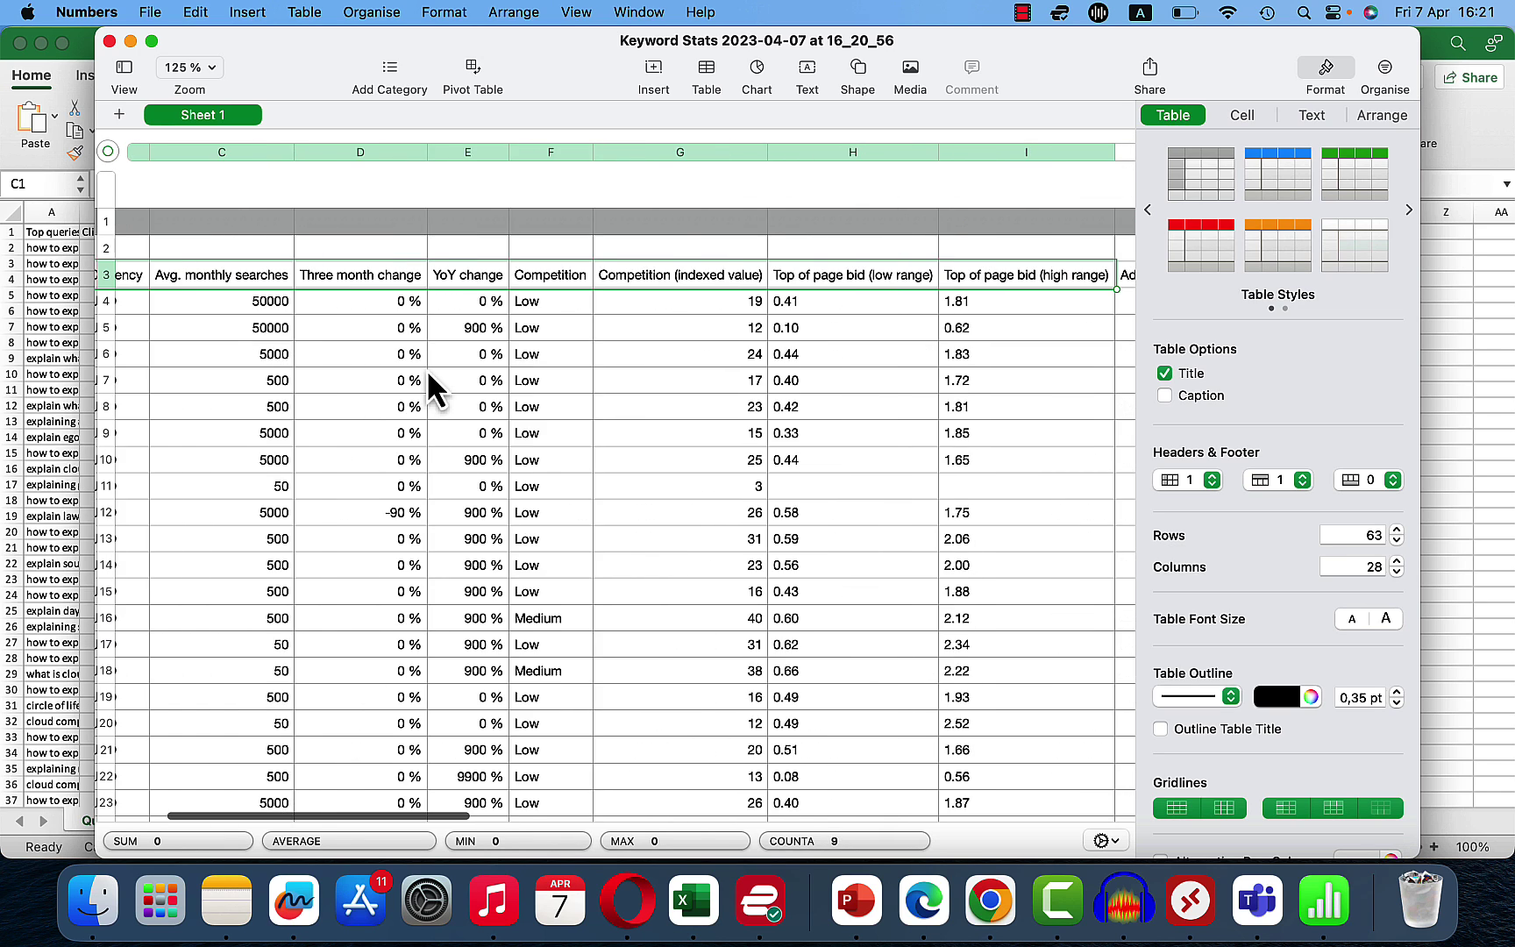
key(shift+Left)
key(shift+Left)
key(shift+Left)
key(shift+Right)
key(shift+Right)
key(shift+Right)
key(shift+Right)
key(shift+Right)
key(shift+Right)
key(shift+Right)
key(shift+Right)
key(shift+Left)
key(shift+Left)
key(shift+Left)
key(shift+Left)
key(shift+Left)
key(shift+Left)
key(shift+Left)
key(shift+Left)
key(shift+Left)
key(shift+Left)
key(shift+Left)
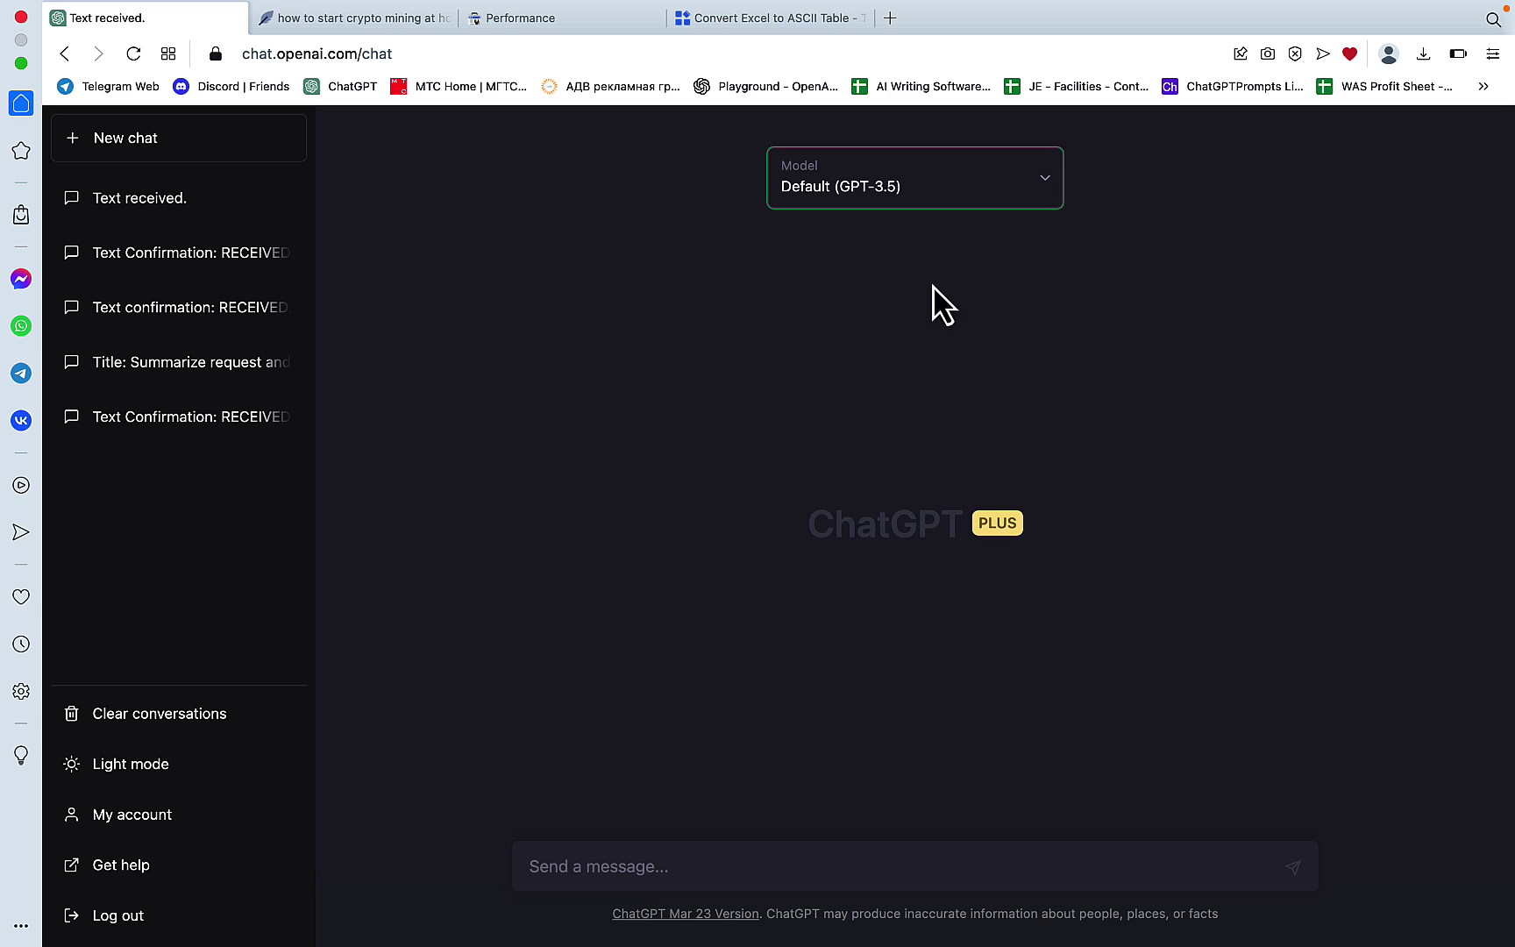
In a GPT-3.5 chat, enter 'I'll be pasting in text. respond with RECEIVED', paste the keyword stats, and send
click(954, 175)
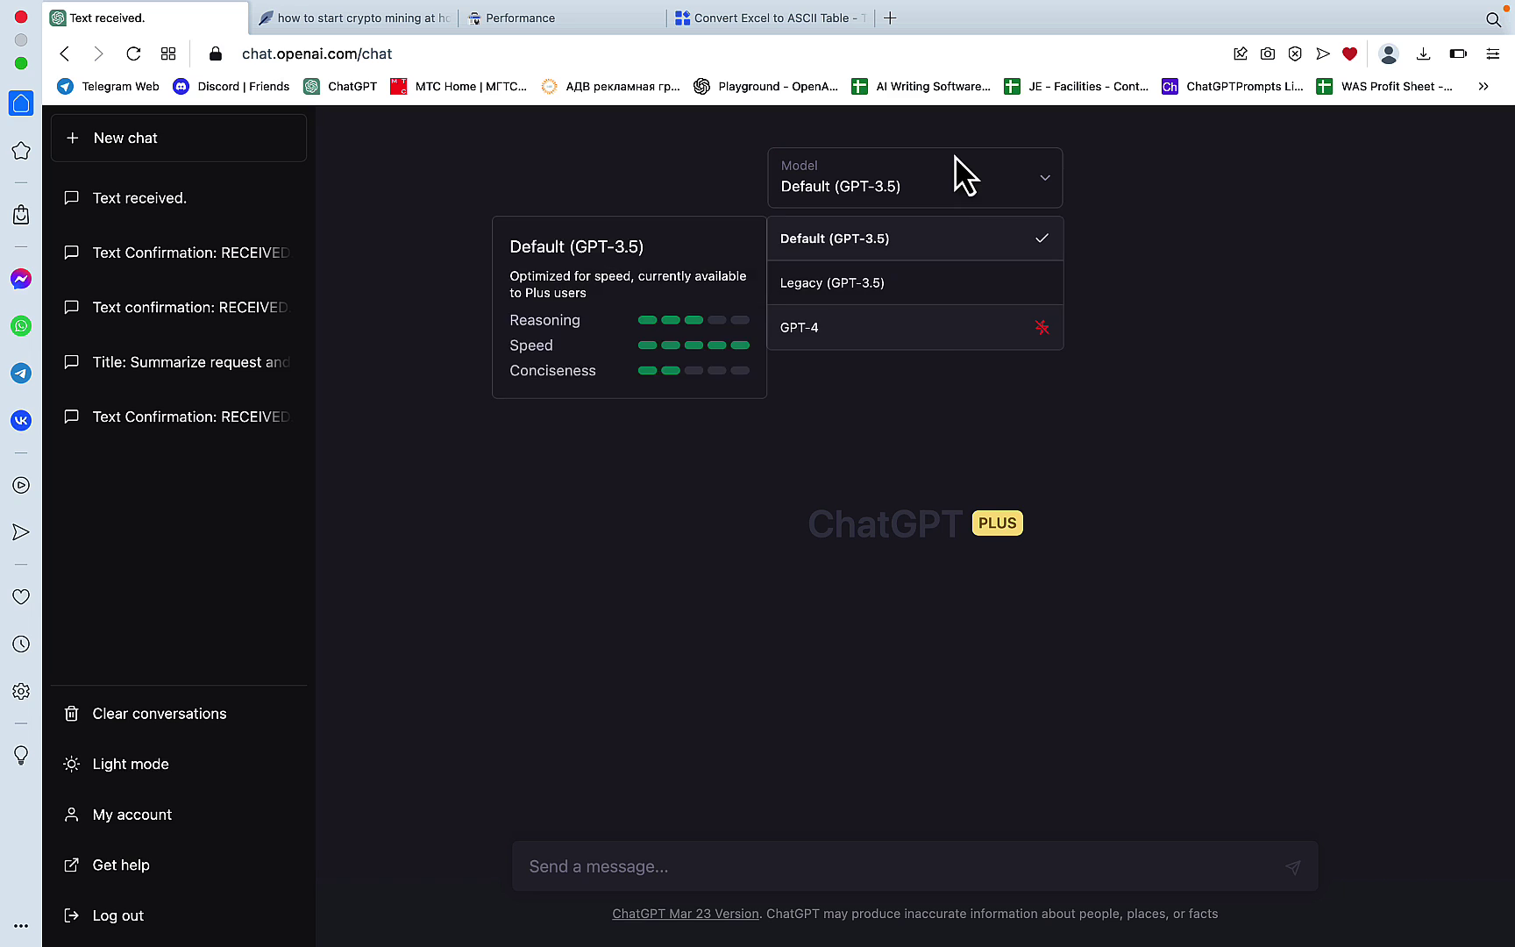
click(947, 342)
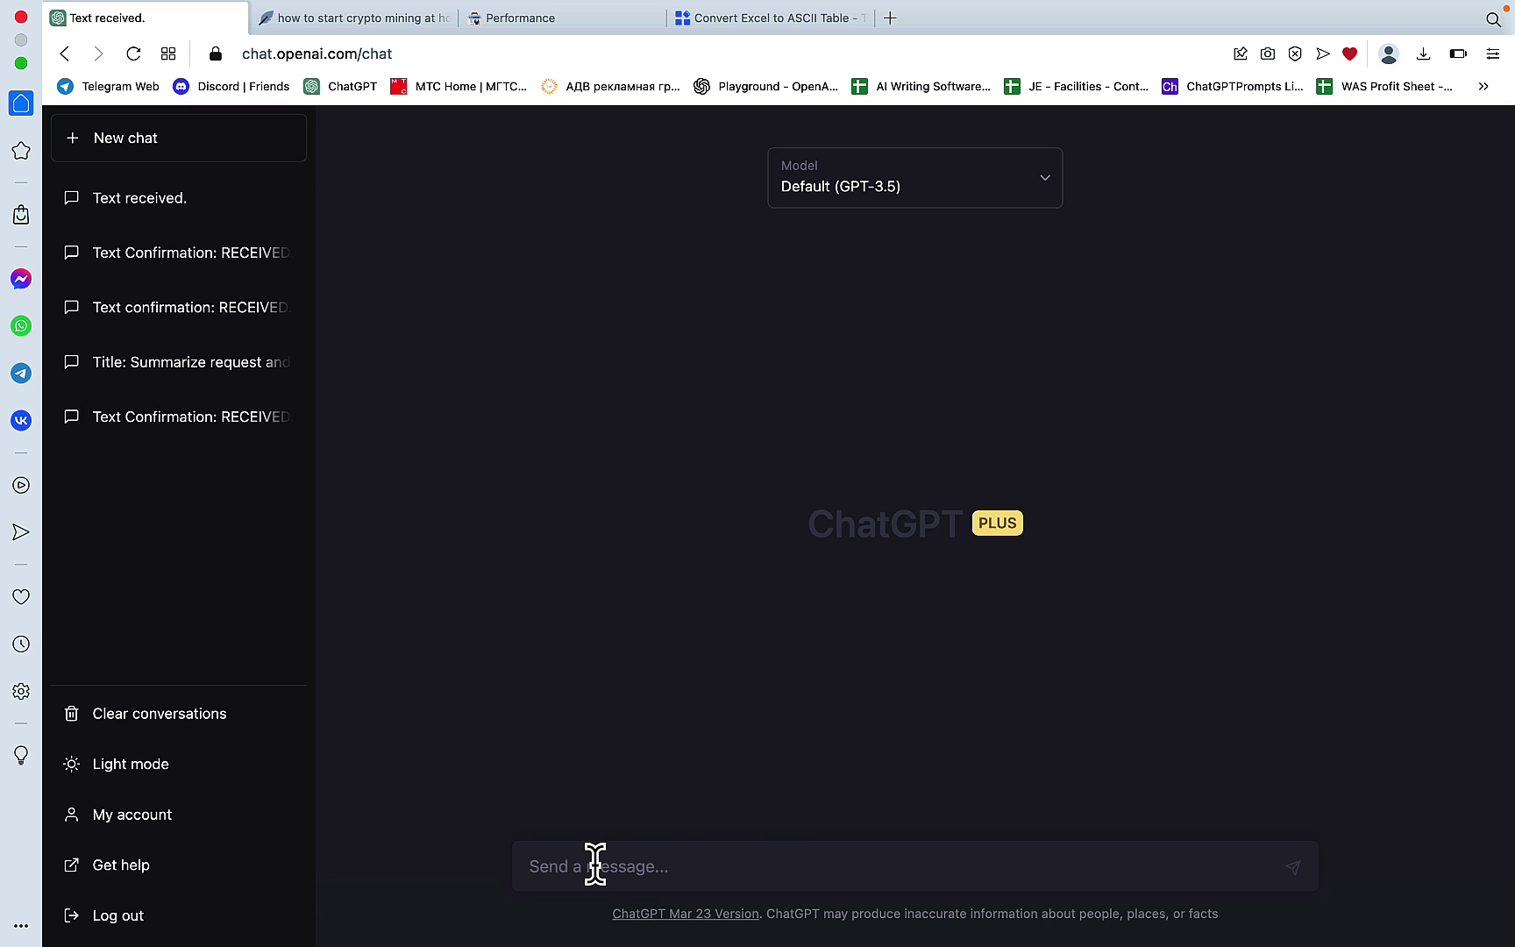
text(I)
text('ll be pa)
text(sting )
text(in tex)
text(t. respoon)
key(BackSpace)
key(BackSpace)
text(nd with)
key(BackSpace)
text(h RECE)
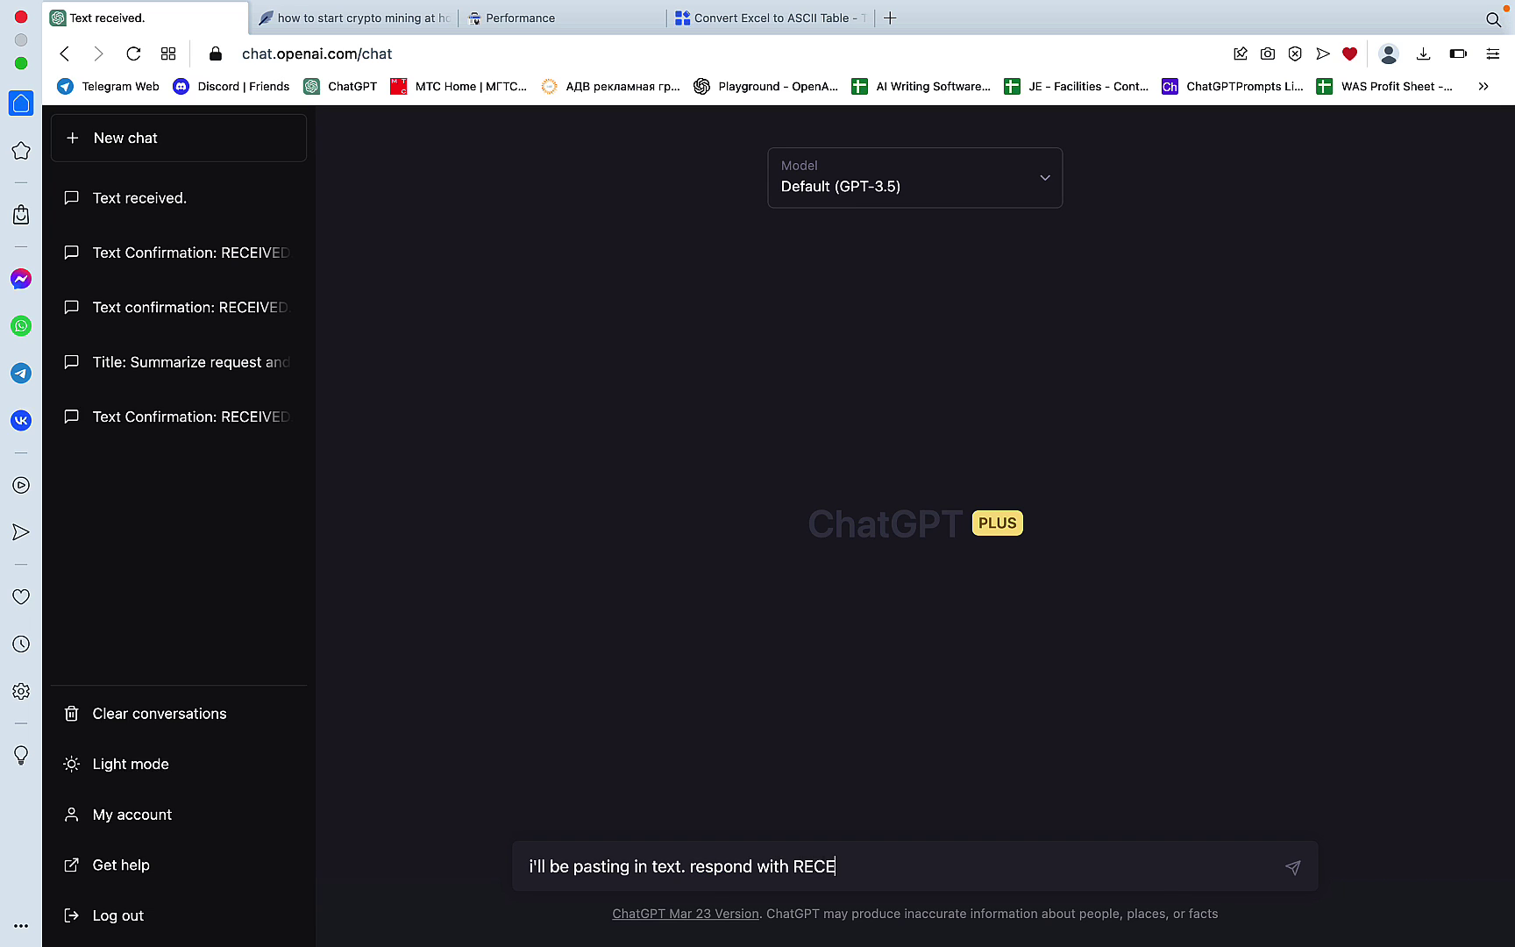
text(IVE)
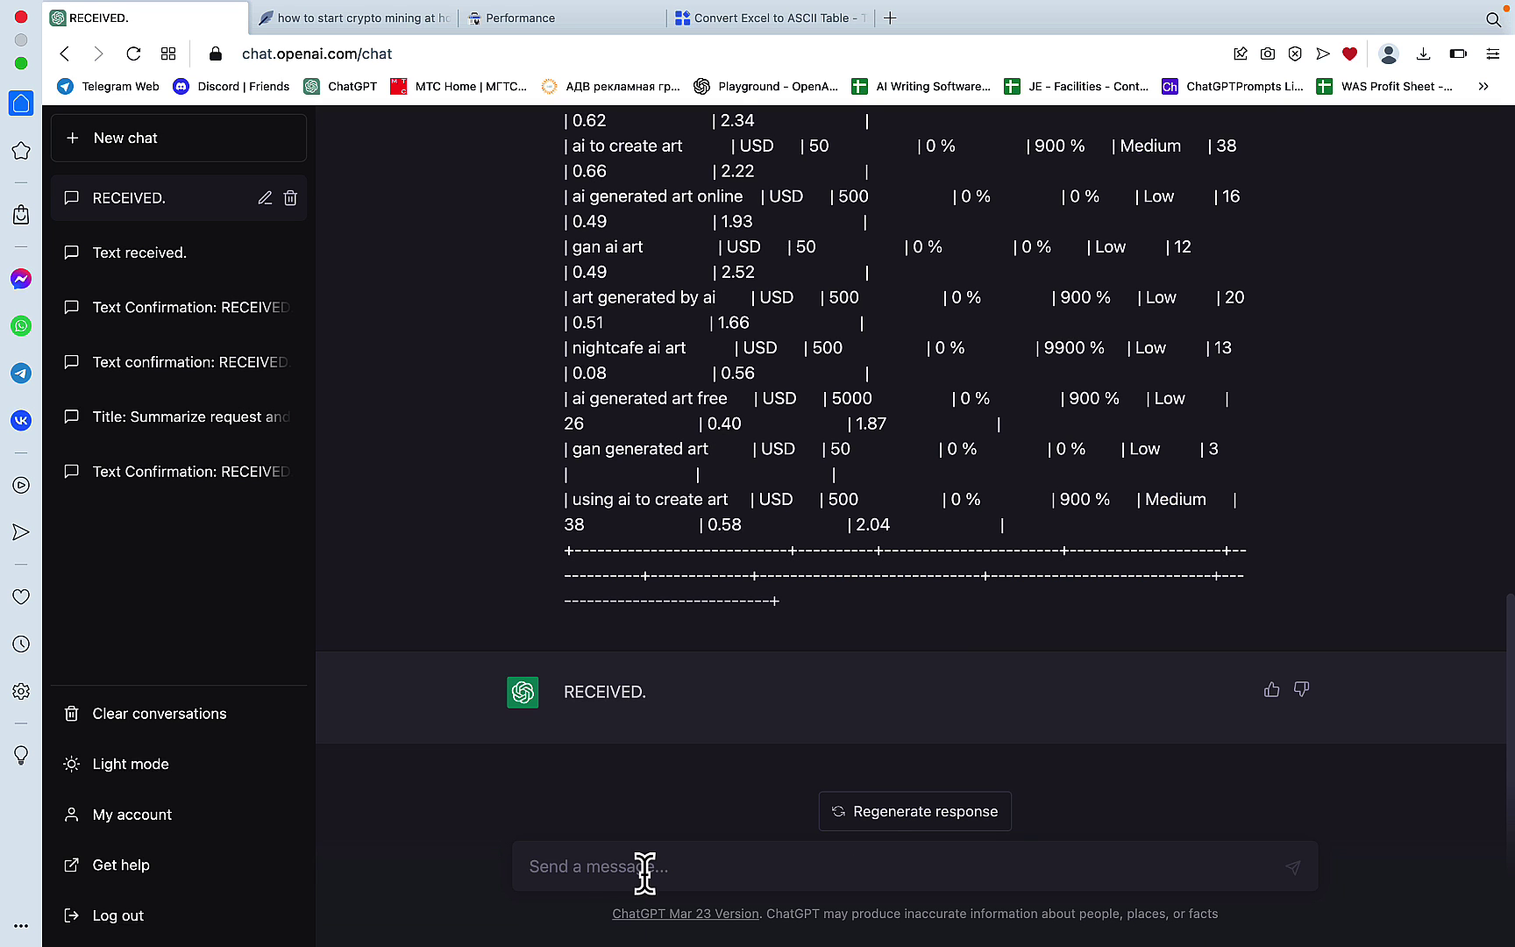
text(based on the provided list, pick 10 keywords that are low competition, high cpc, high volume and trending)
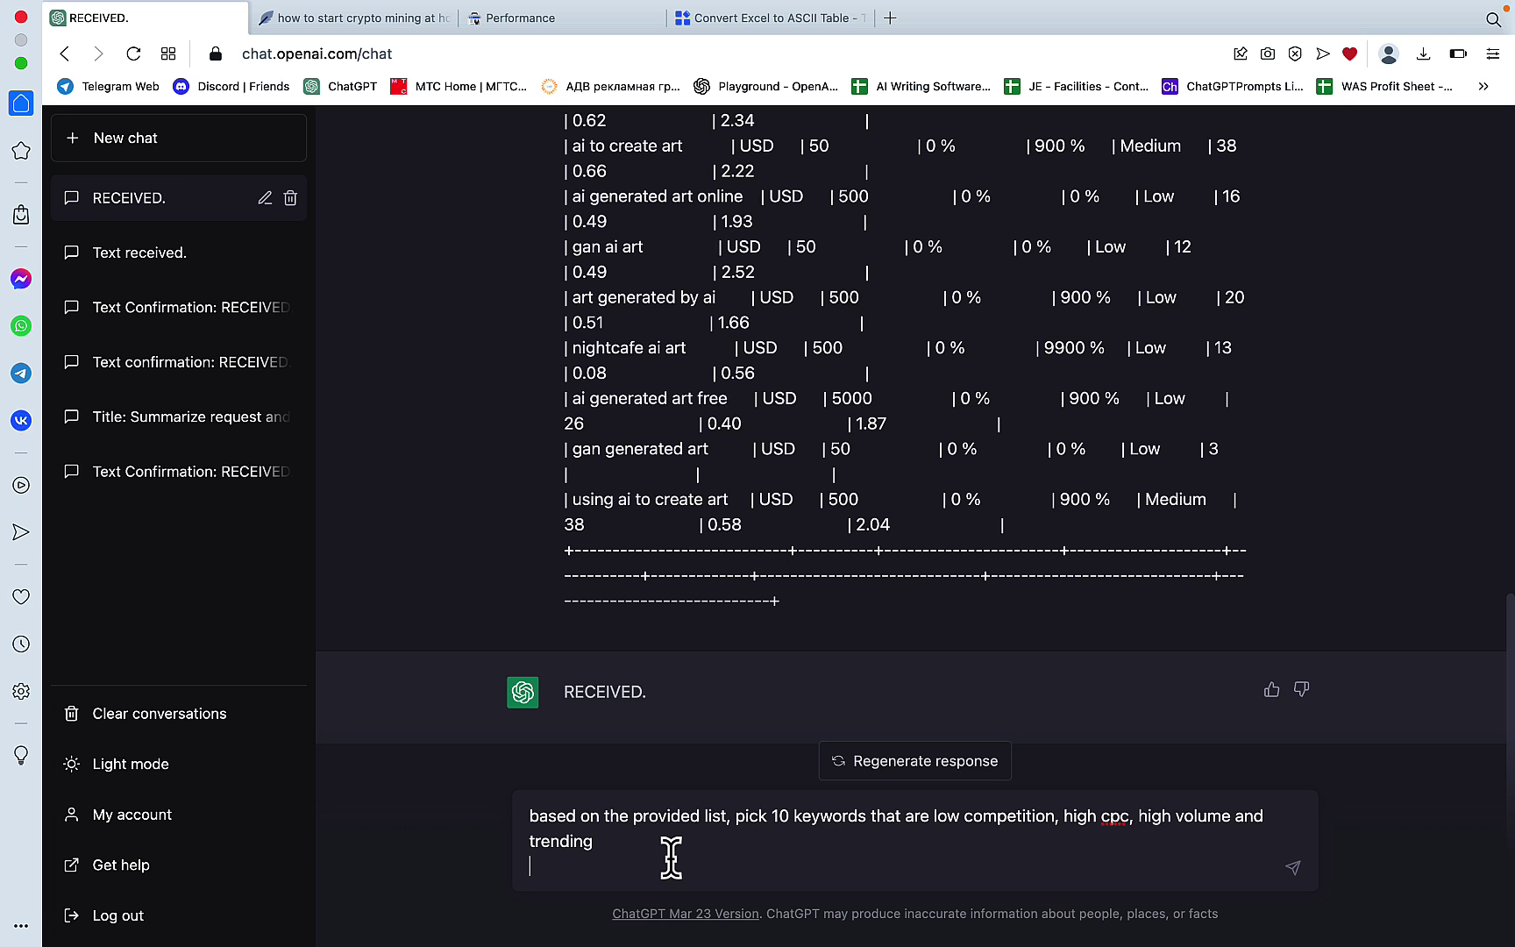
key(Return)
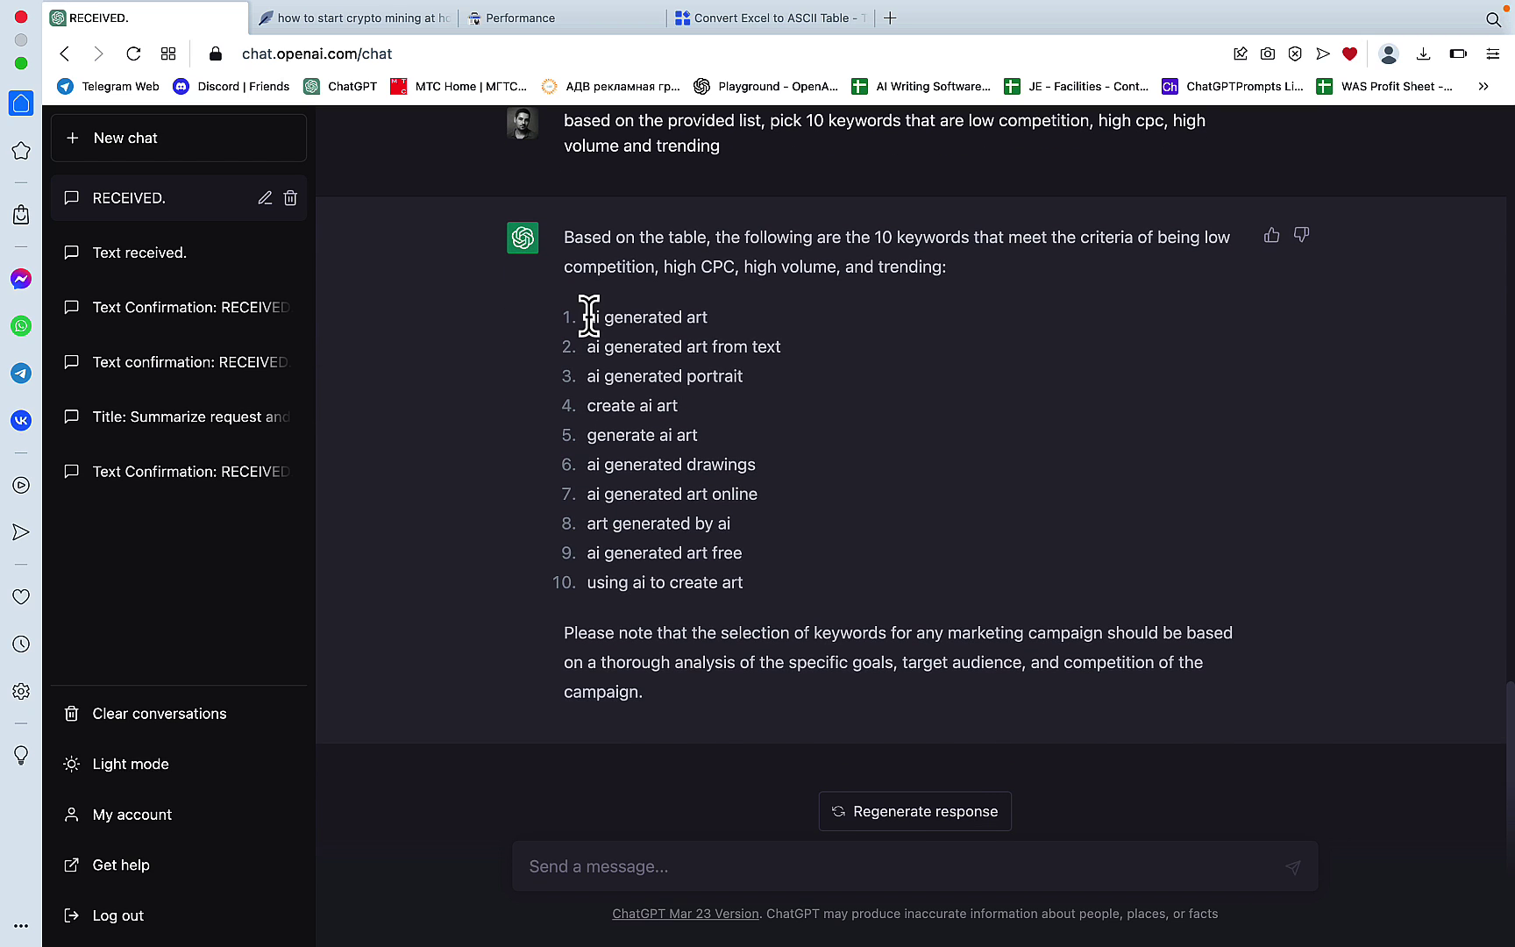
Select the 10-keyword list and write 'for the above 10 words display the metrics in a table format'
drag(583, 316, 764, 605)
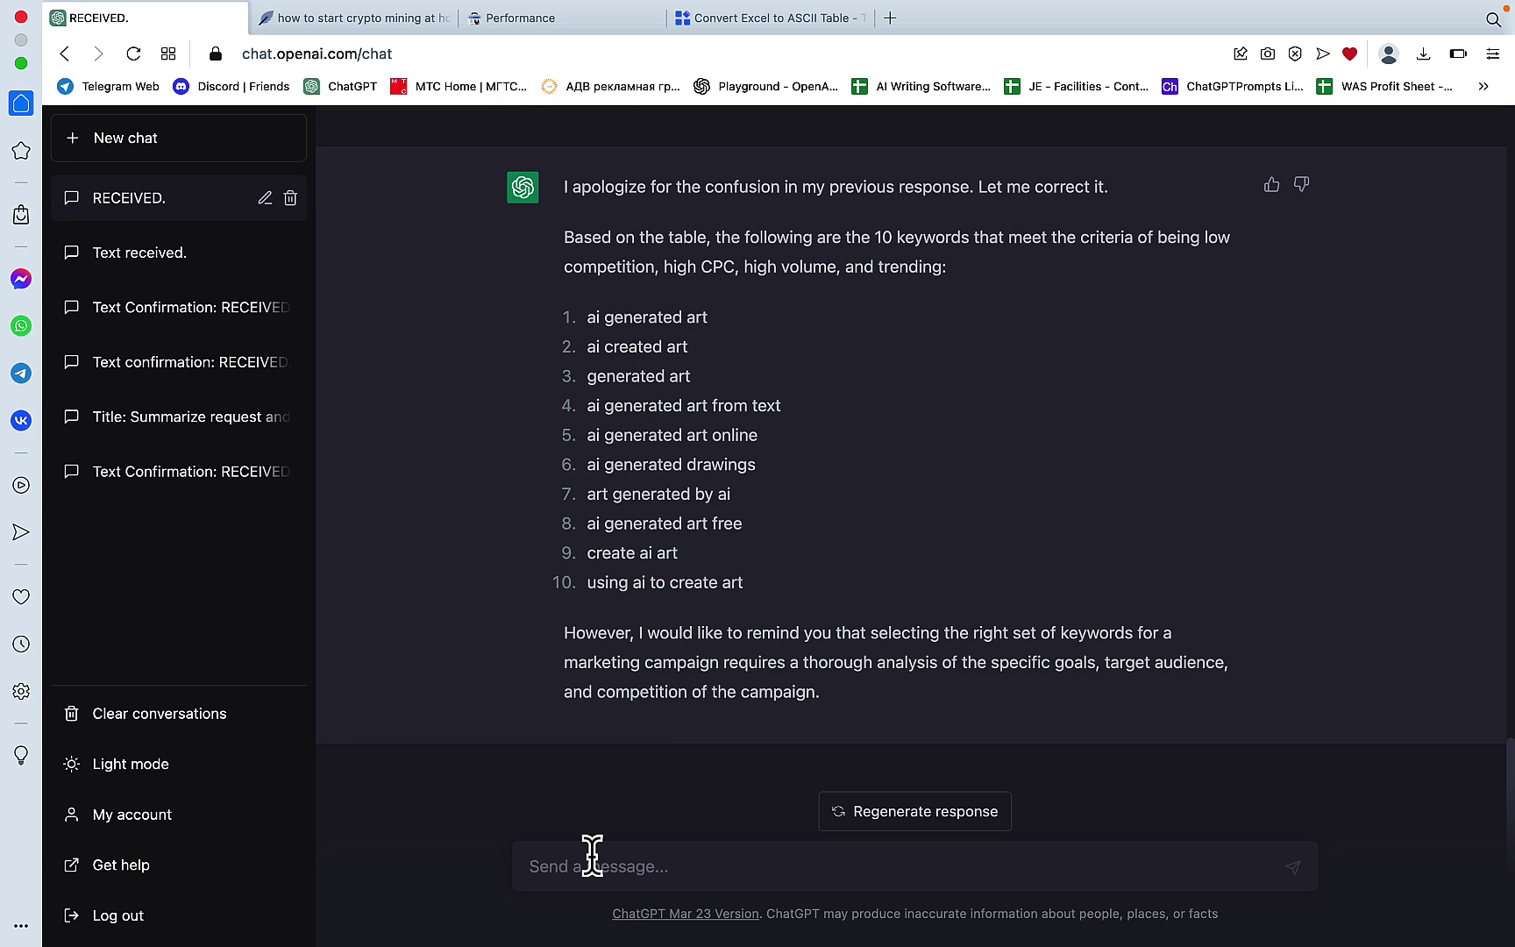
click(592, 856)
text(for the above 10 words display )
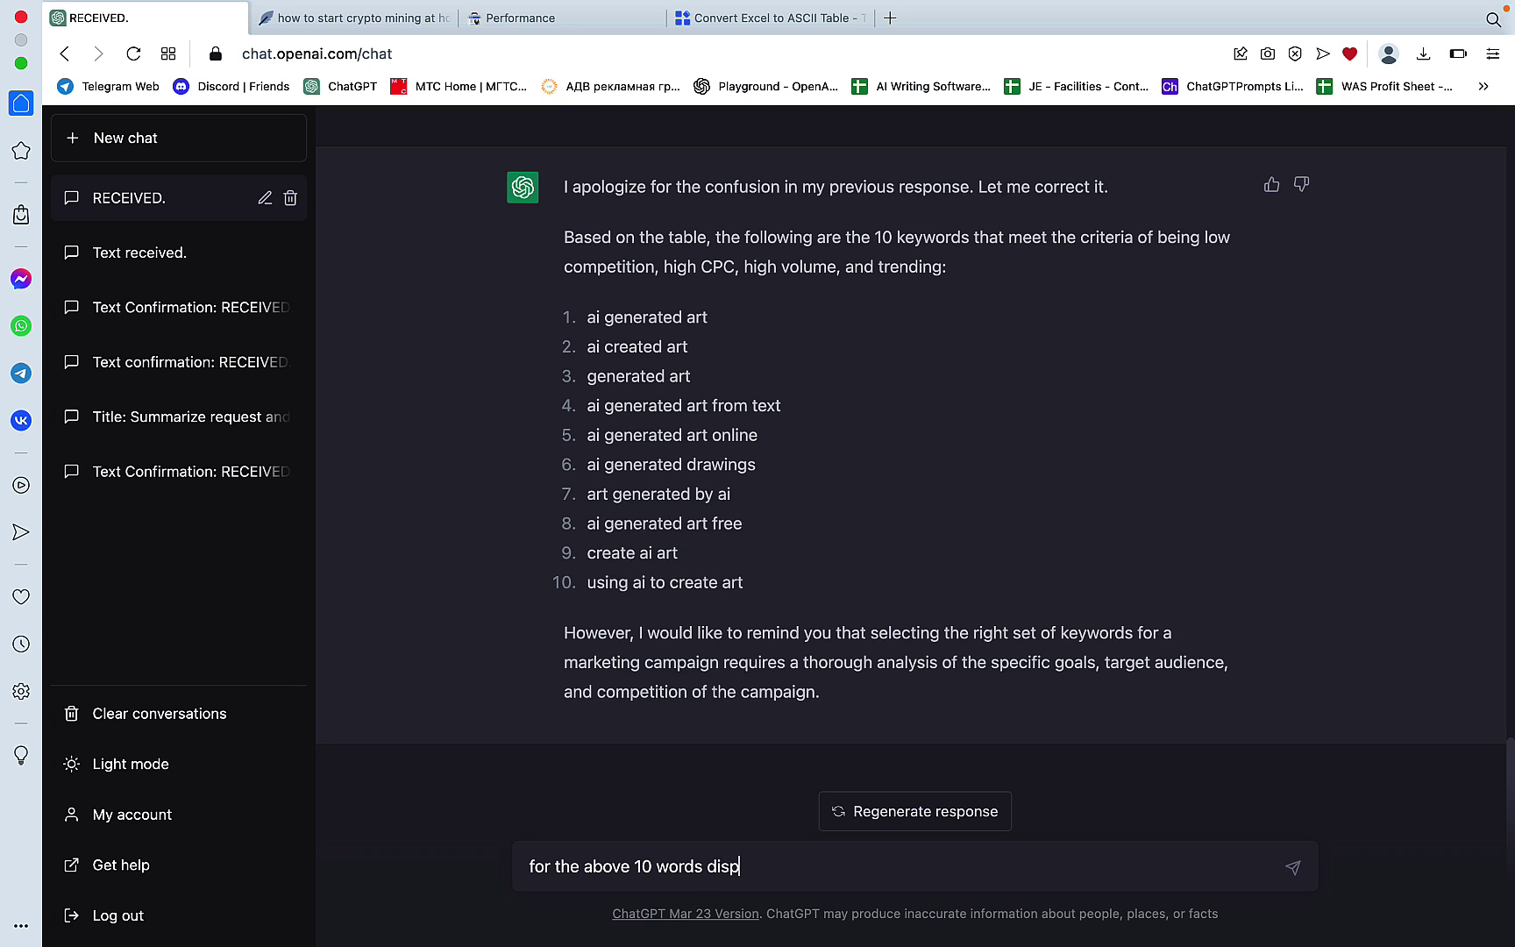
text(the metrics in a table forma)
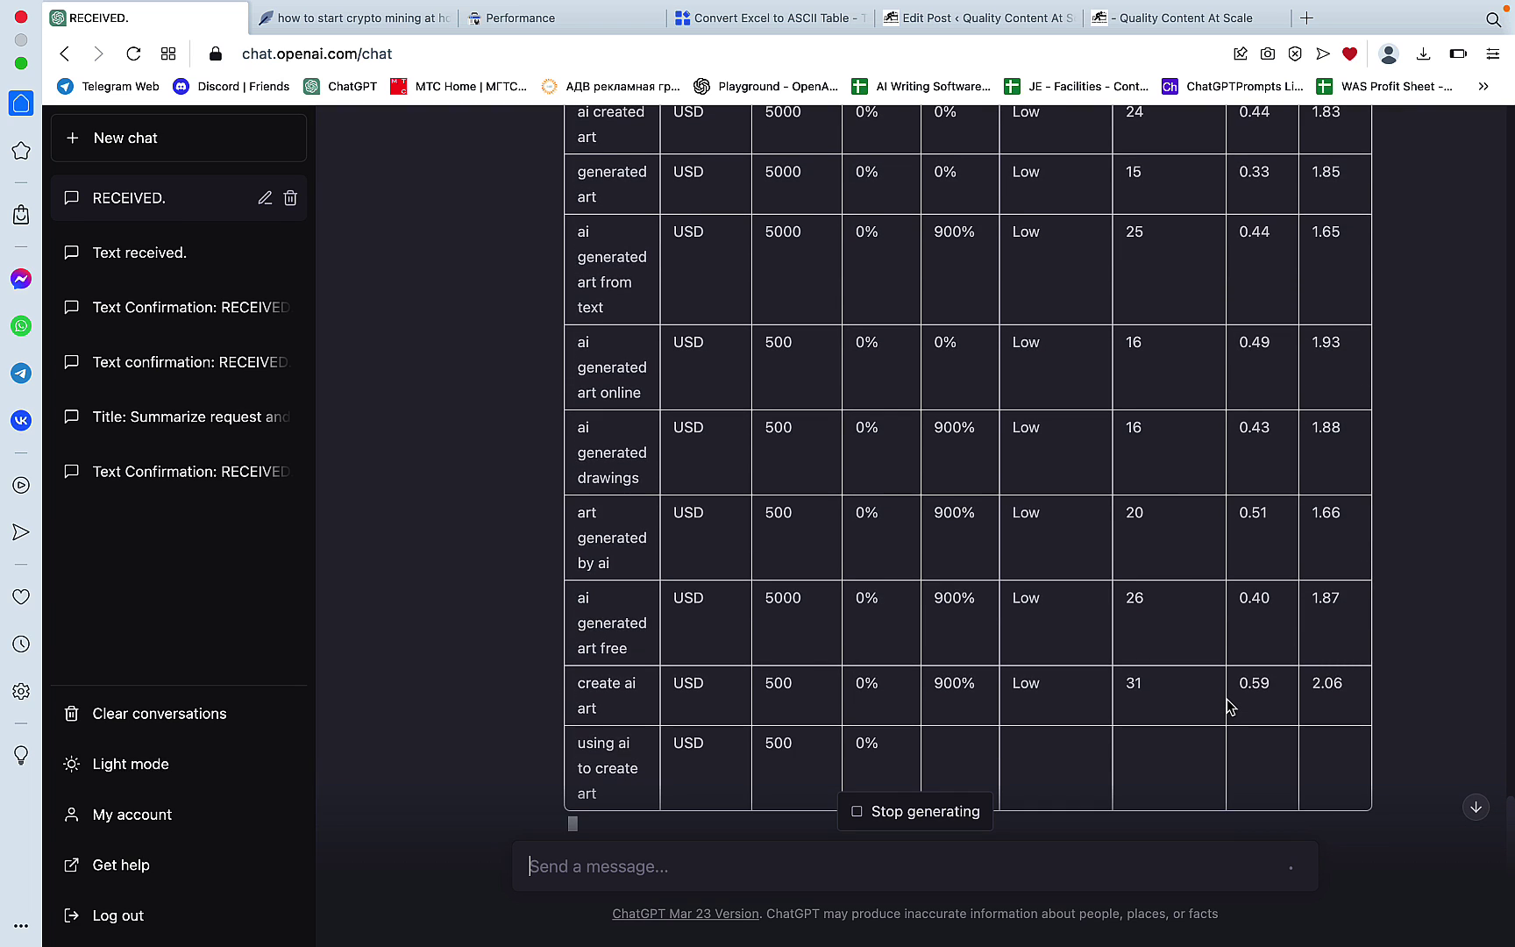
scroll(1228, 706, up, 7)
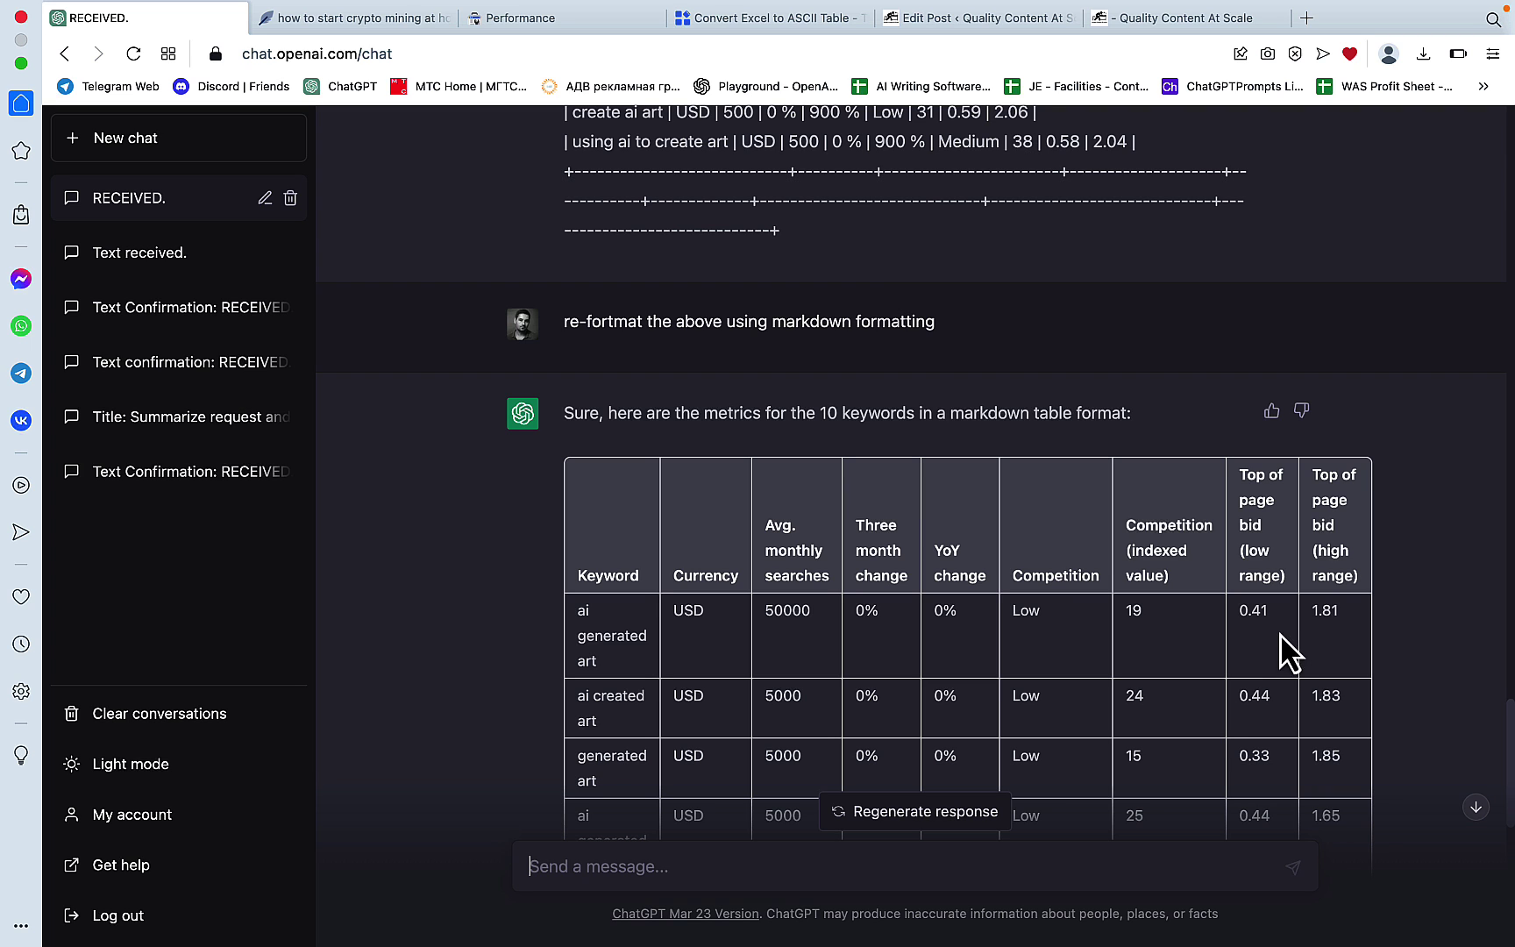
scroll(1289, 653, down, 10)
scroll(1289, 654, up, 8)
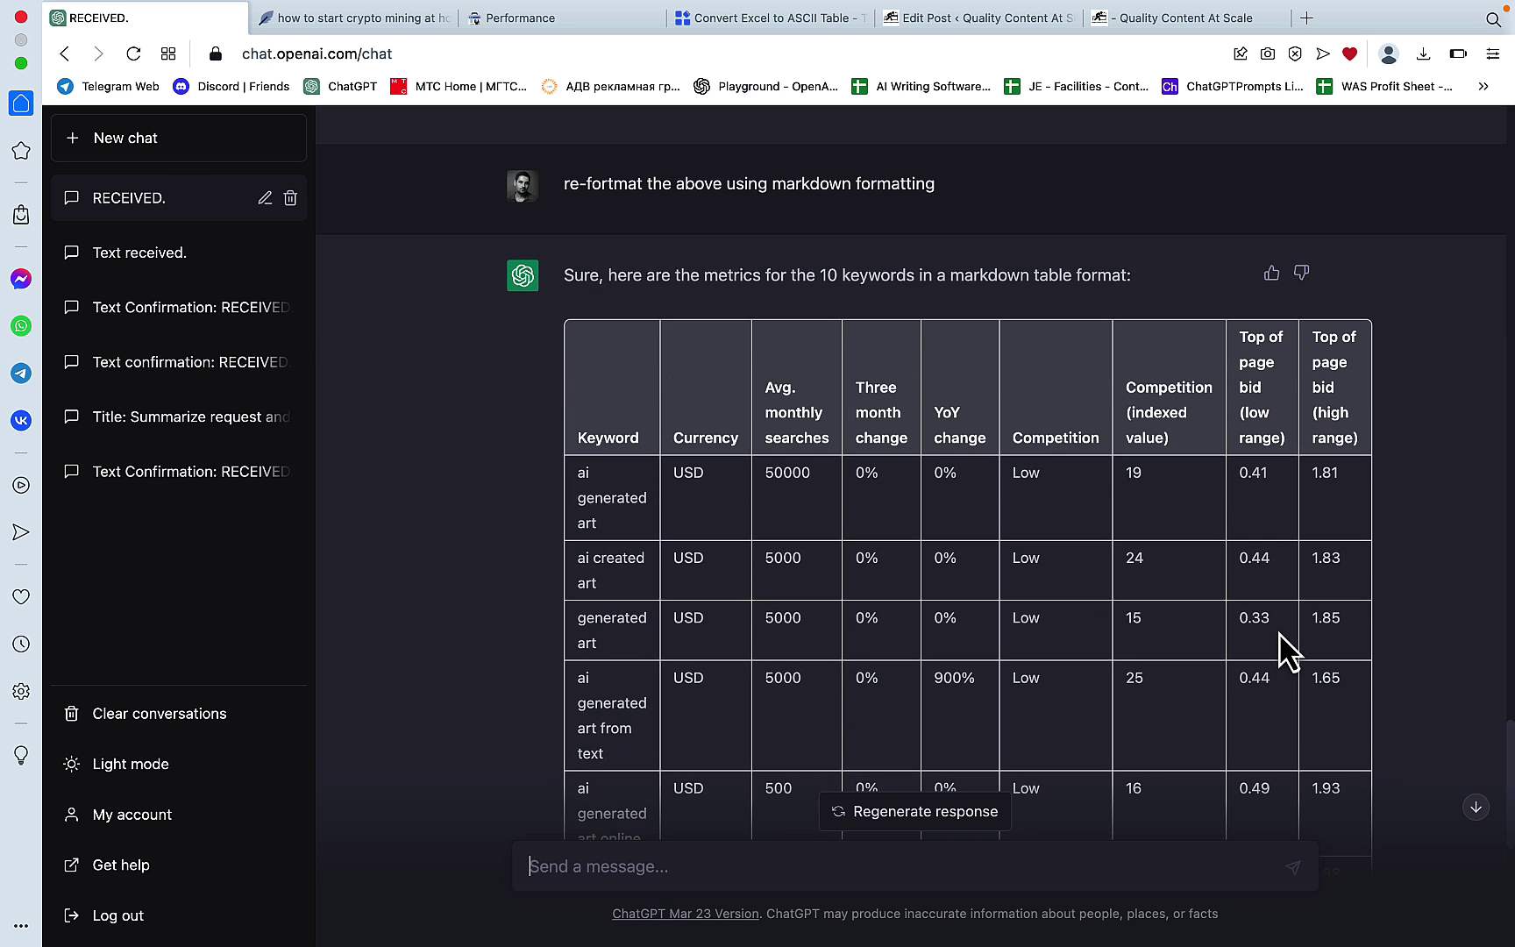